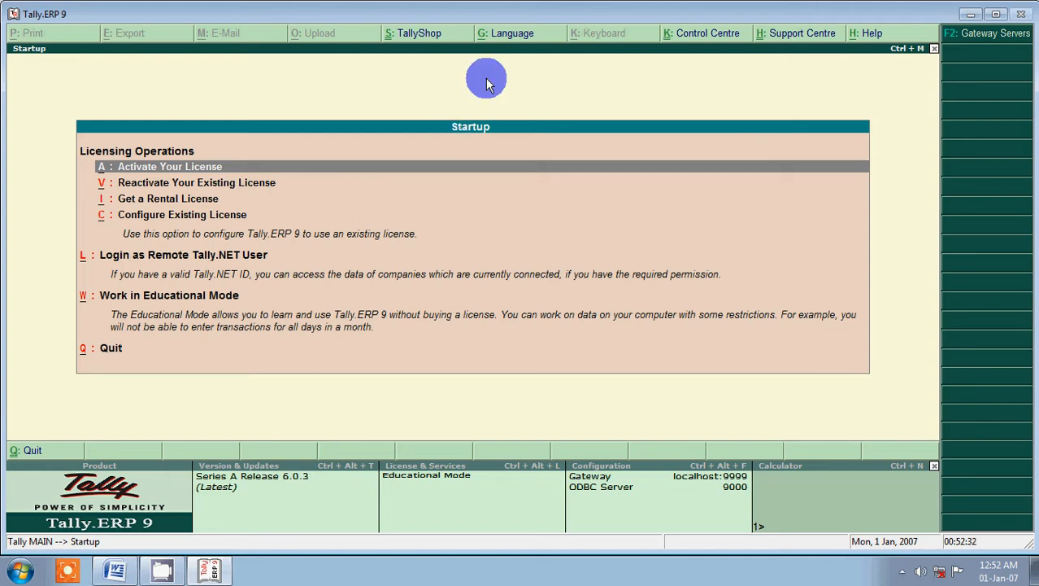
- Start working in Educational Mode from the startup options
key("Down")
key("Down")
key("Down")
key("Down")
key("Down")
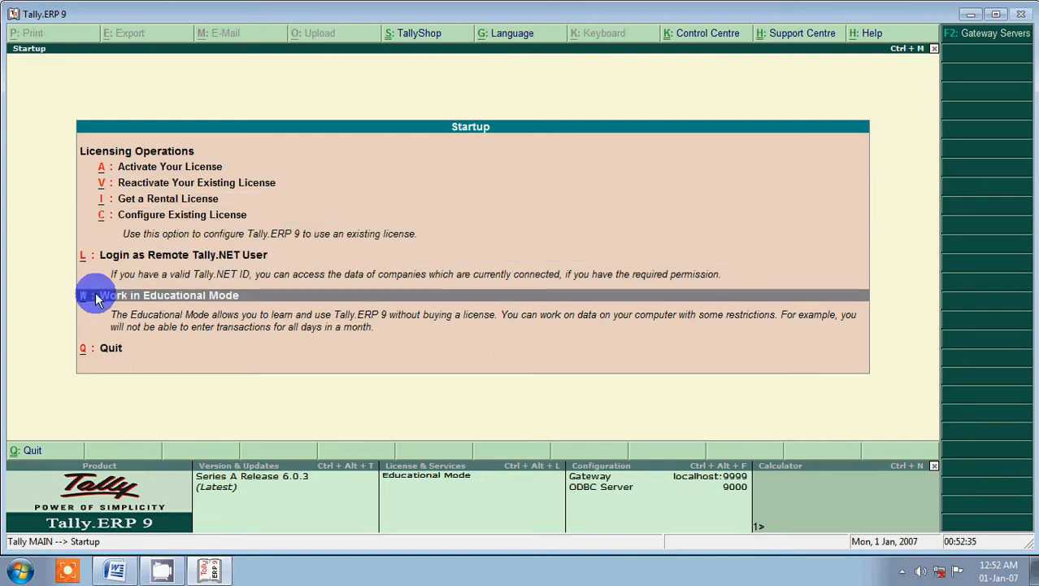
left_click(218, 299)
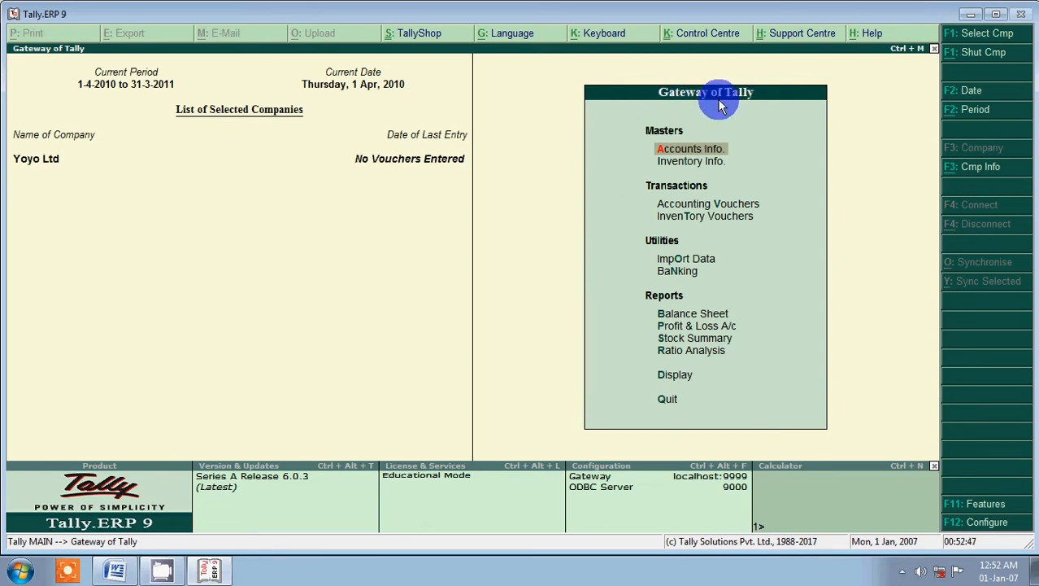
- Begin creating a new company named Abc Ltd, using Abc Ltd as the mailing name too
key("alt+F3")
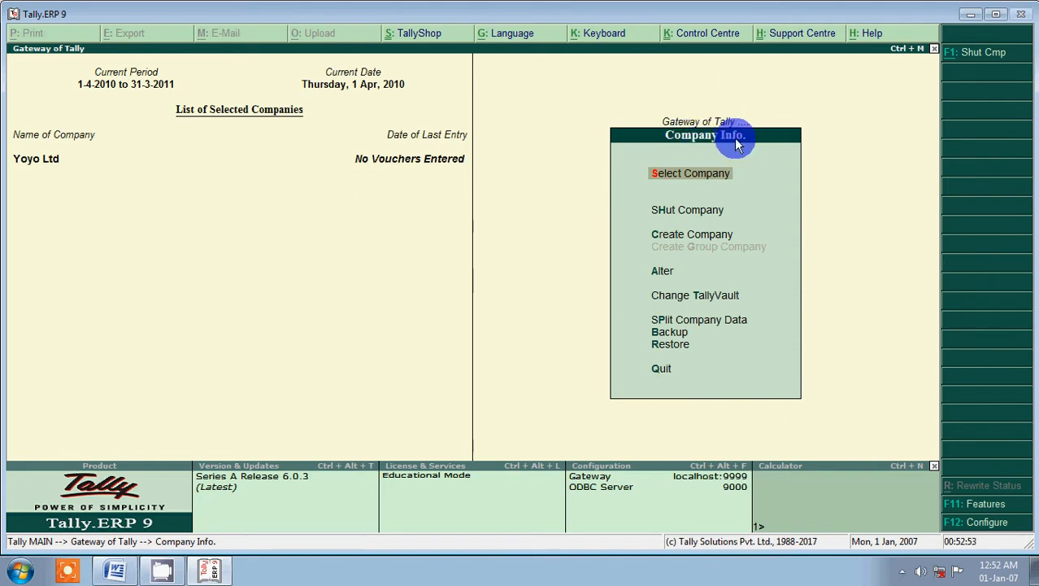
key("Down")
key("Down")
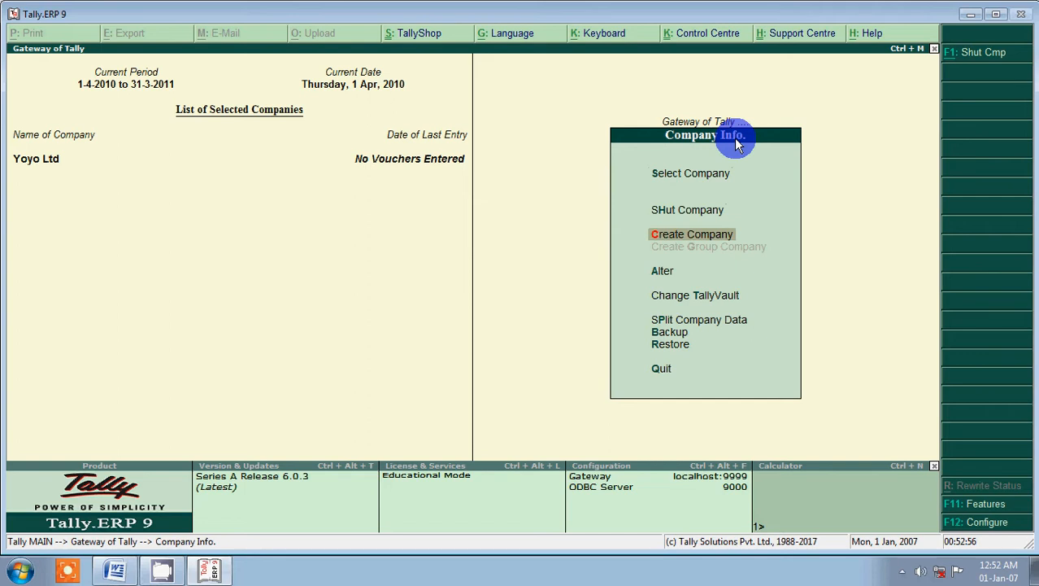
key("Return")
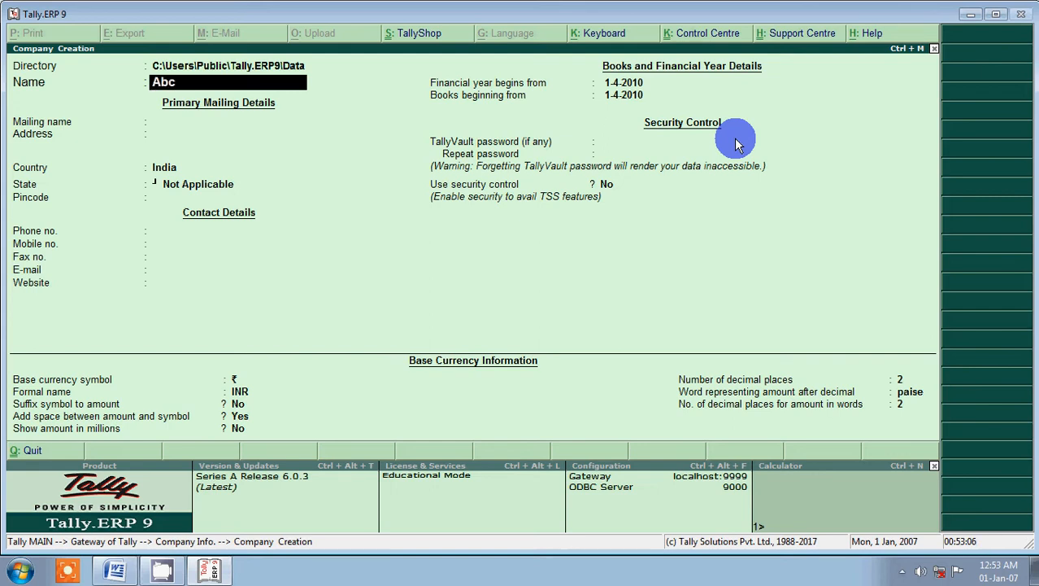
key("Return")
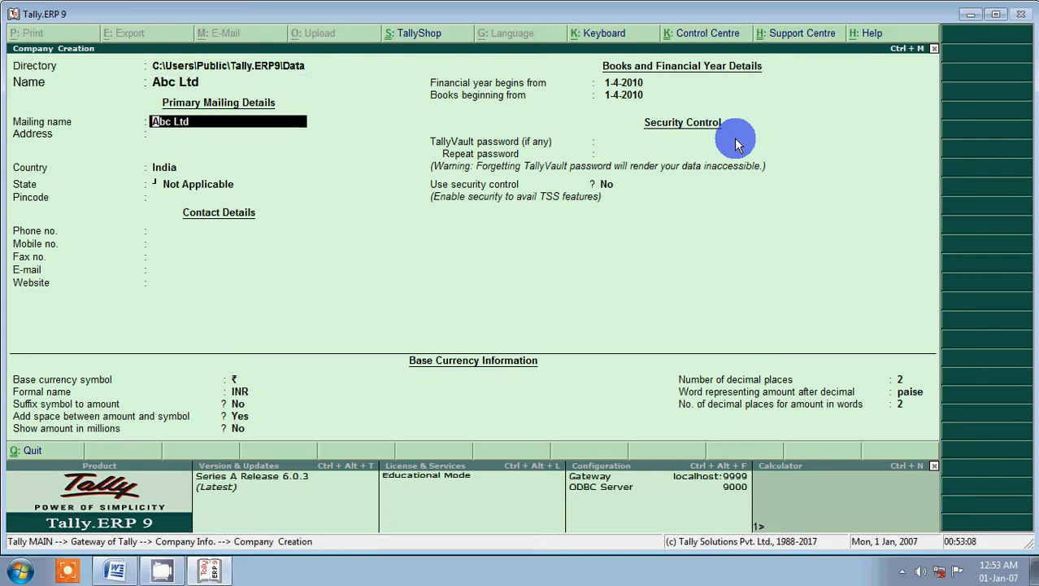
key("Return")
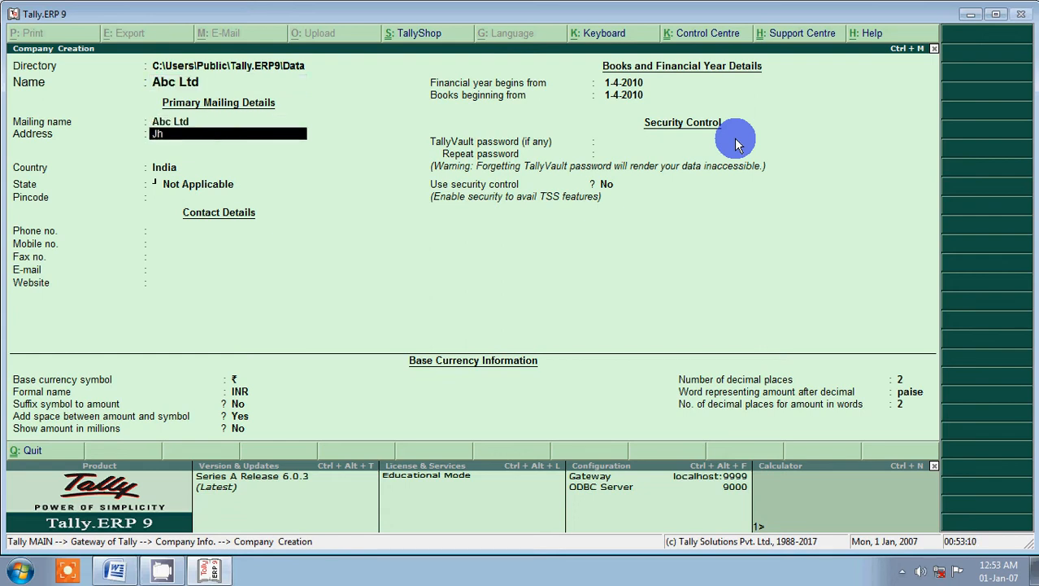
- Enter Jh as the company address, set the state to Jharkhand, and save the new company with the remaining defaults
type("Jh")
key("Return")
key("Return")
key("Return")
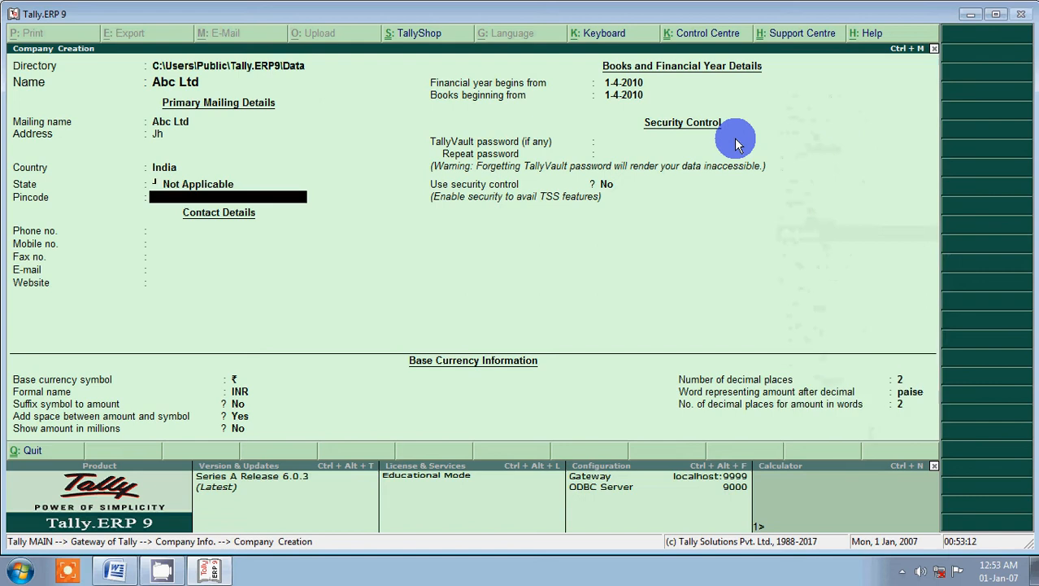
key("BackSpace")
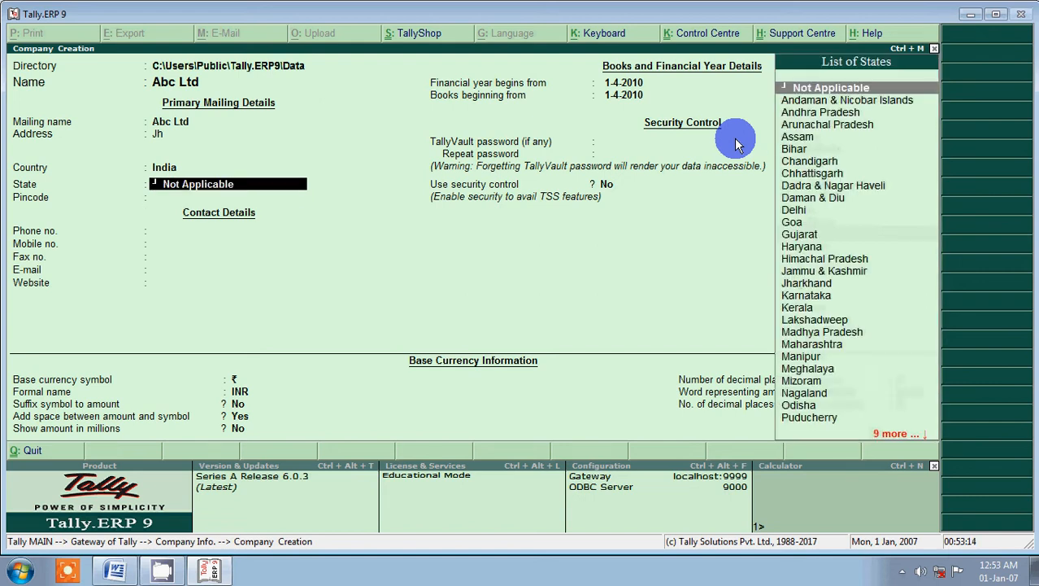
type("Jh")
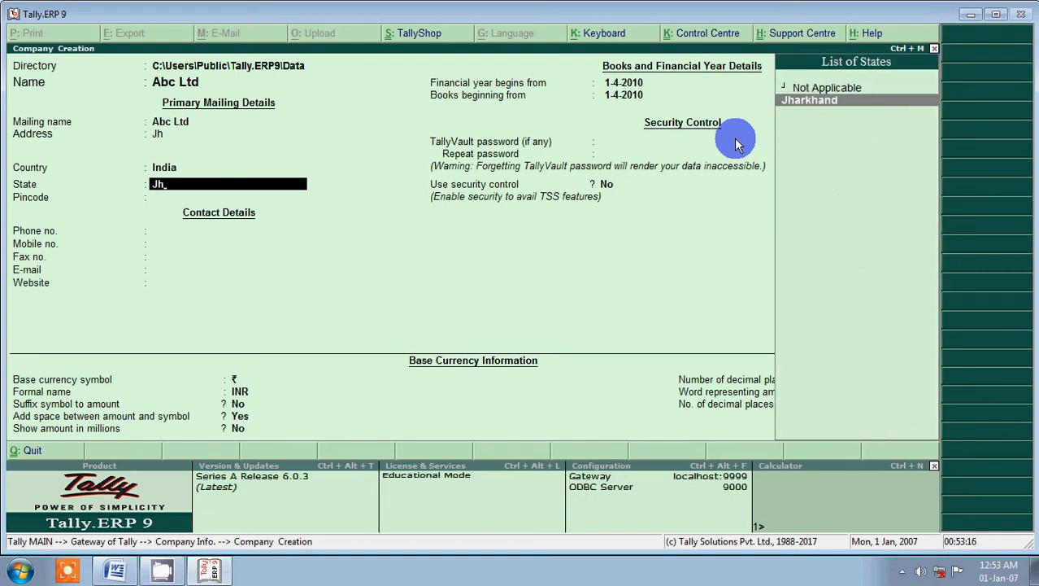
key("Return")
key("Return")
key("Return")
key("Return")
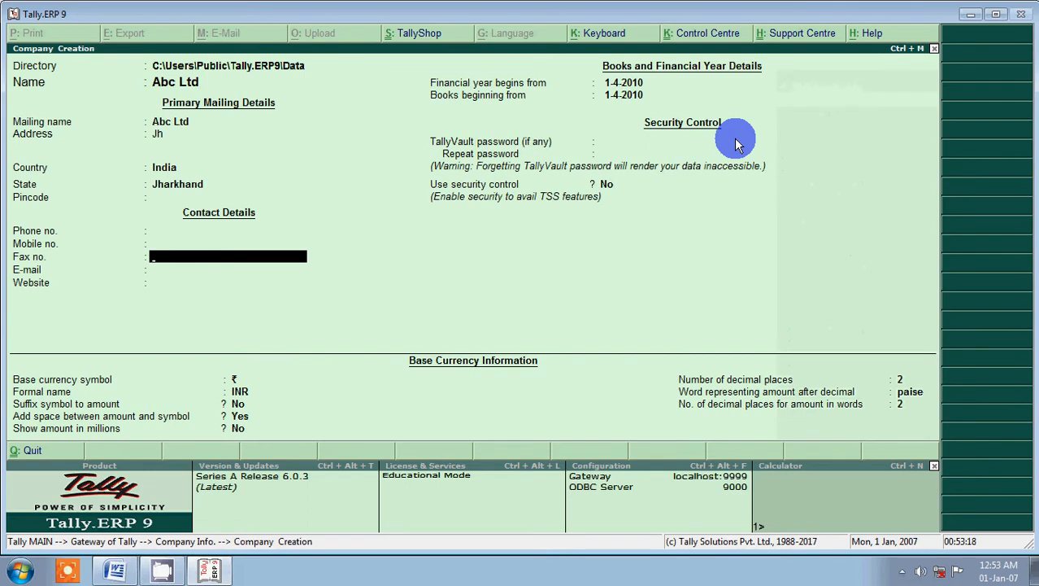
key("ctrl+a")
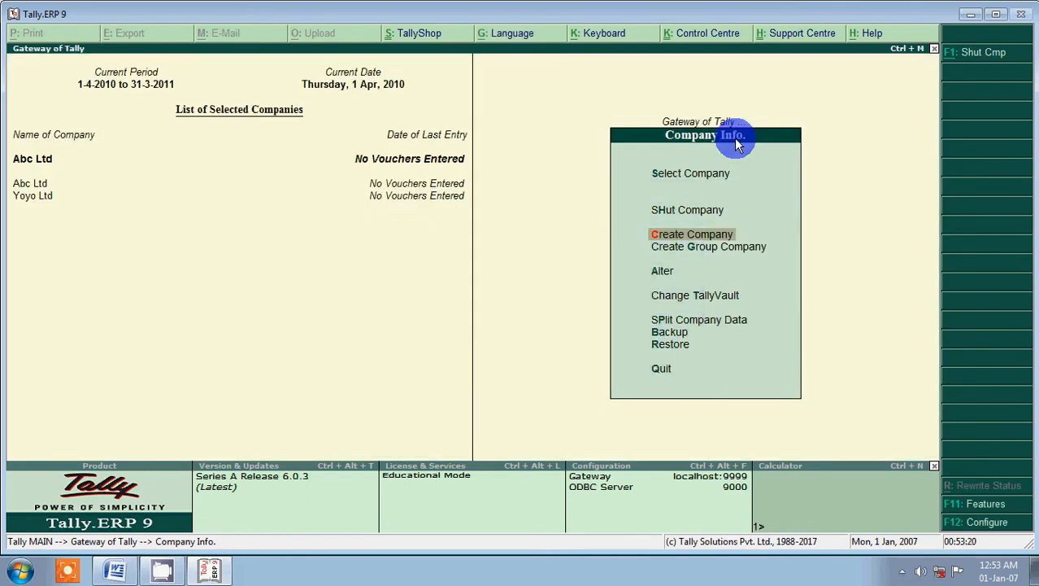
- Switch to the TALLY 2016 Word document and examine the Contra Voucher section, highlighting the F4 reference
key("alt+Tab")
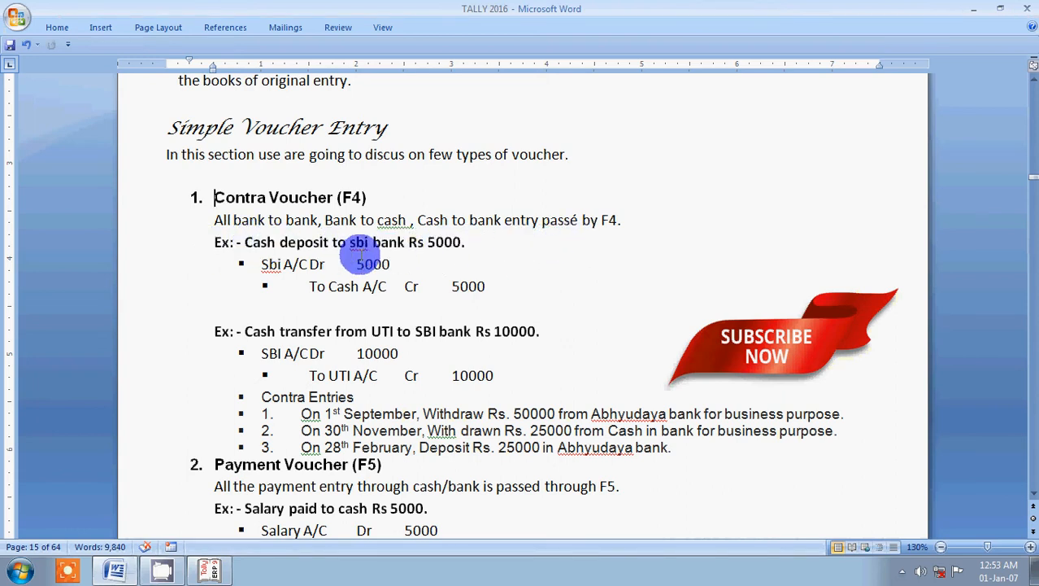
left_click(608, 219)
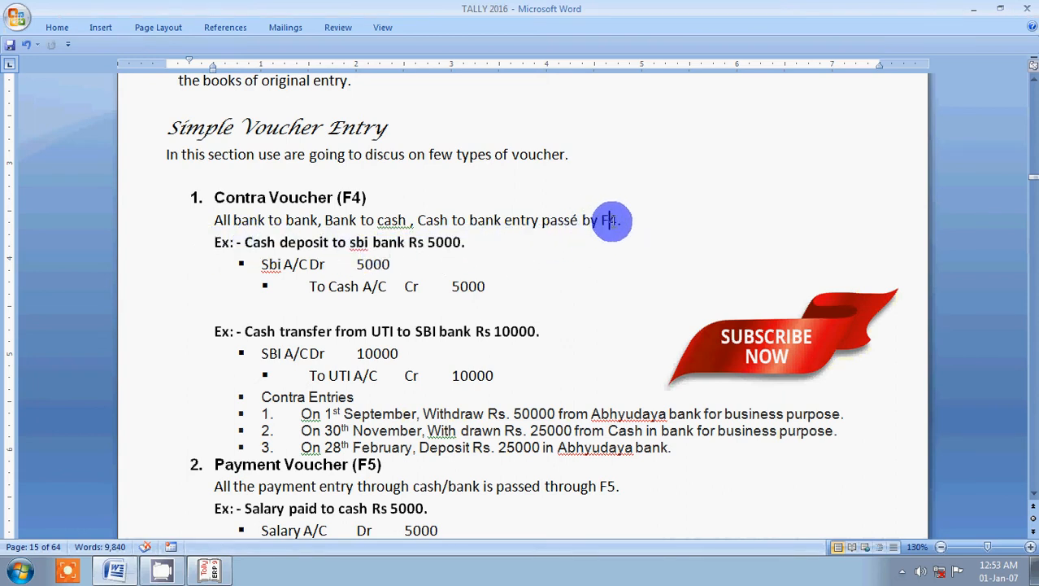
left_click_drag(611, 220, 630, 220)
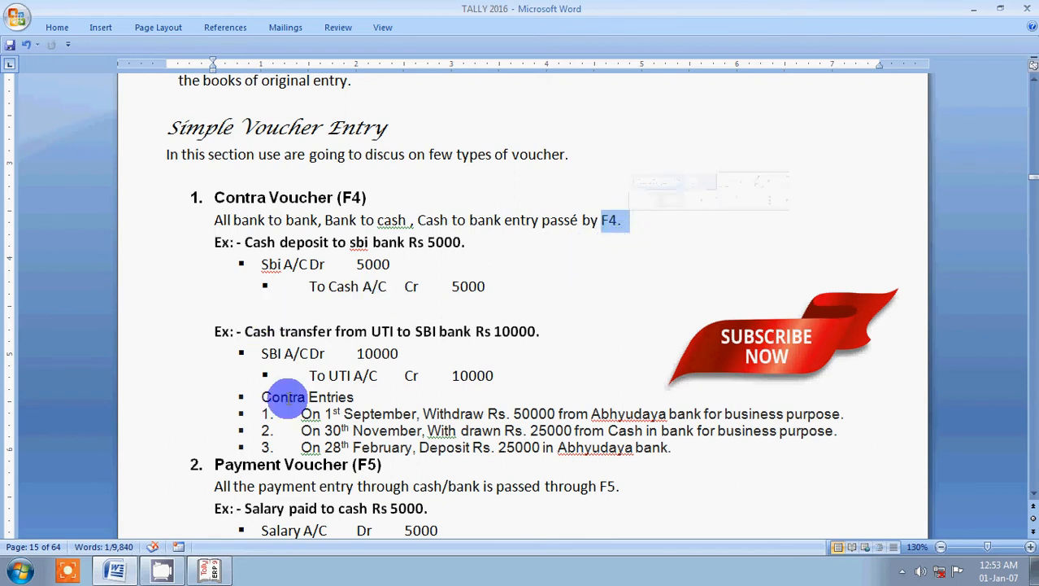
key("alt")
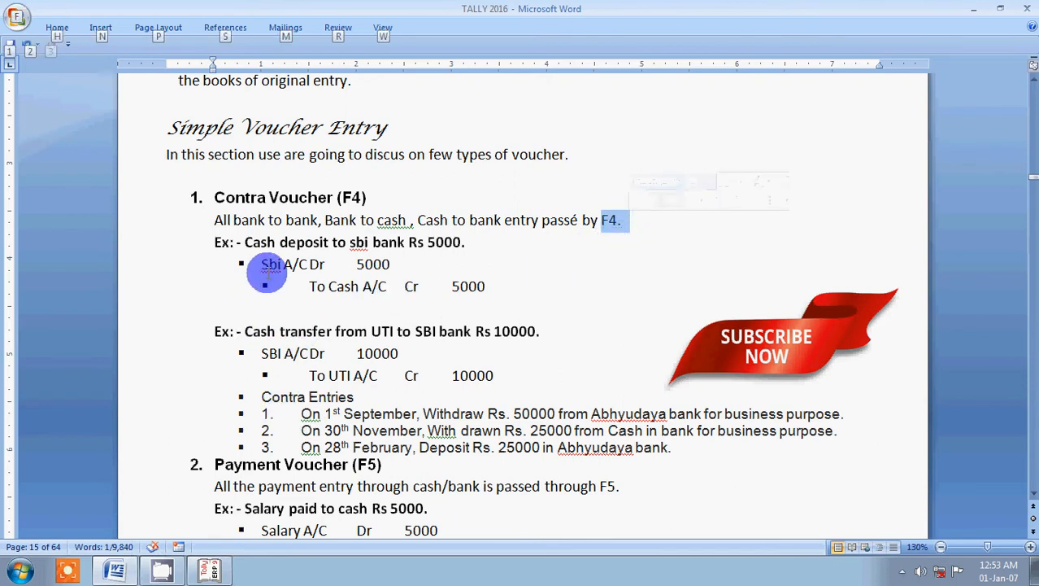
- Return to Tally.ERP 9 and open accounting voucher entry for Abc Ltd
key("alt+Tab")
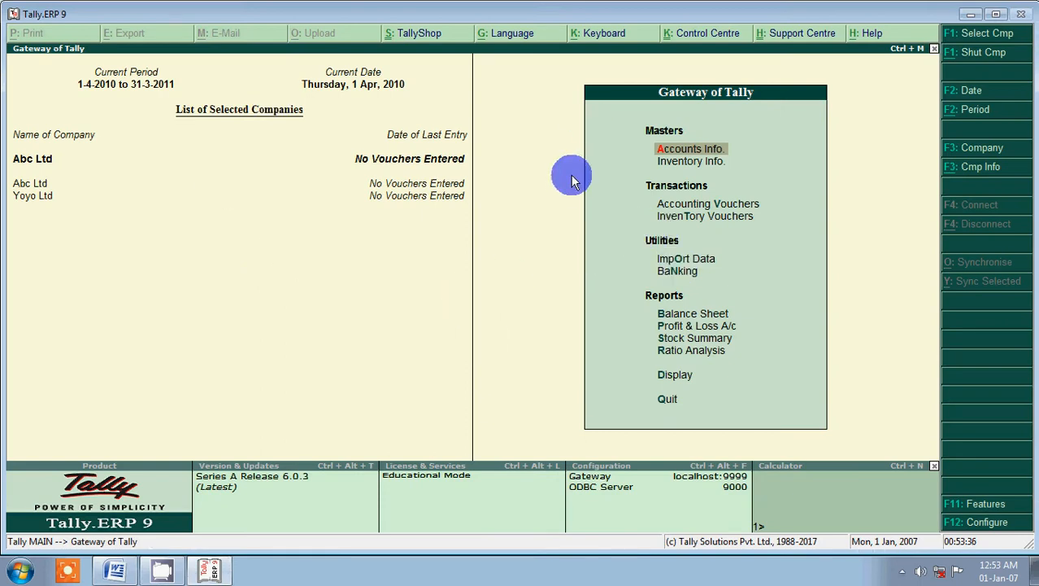
key("Down")
key("Down")
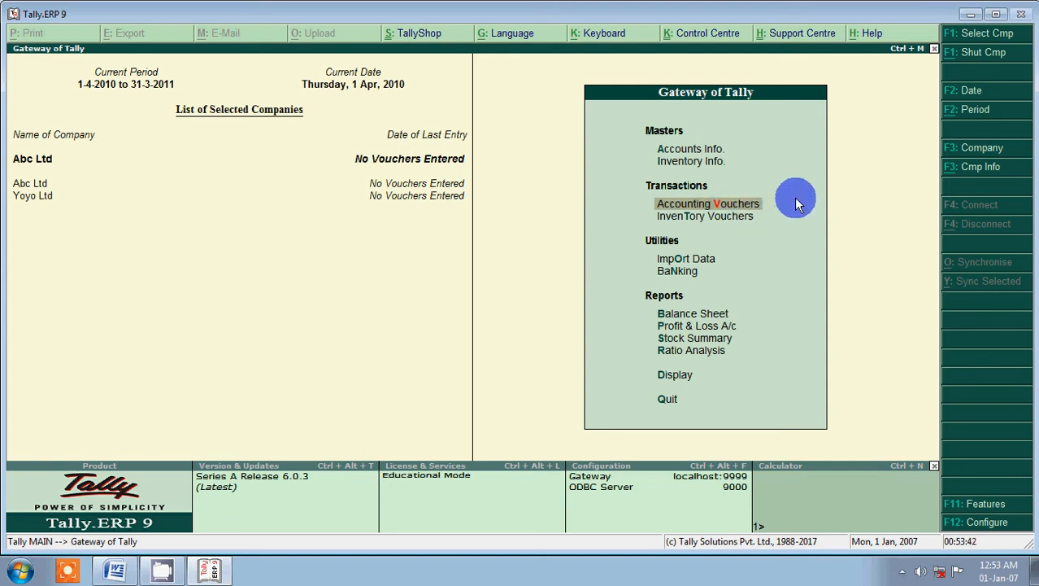
key("Return")
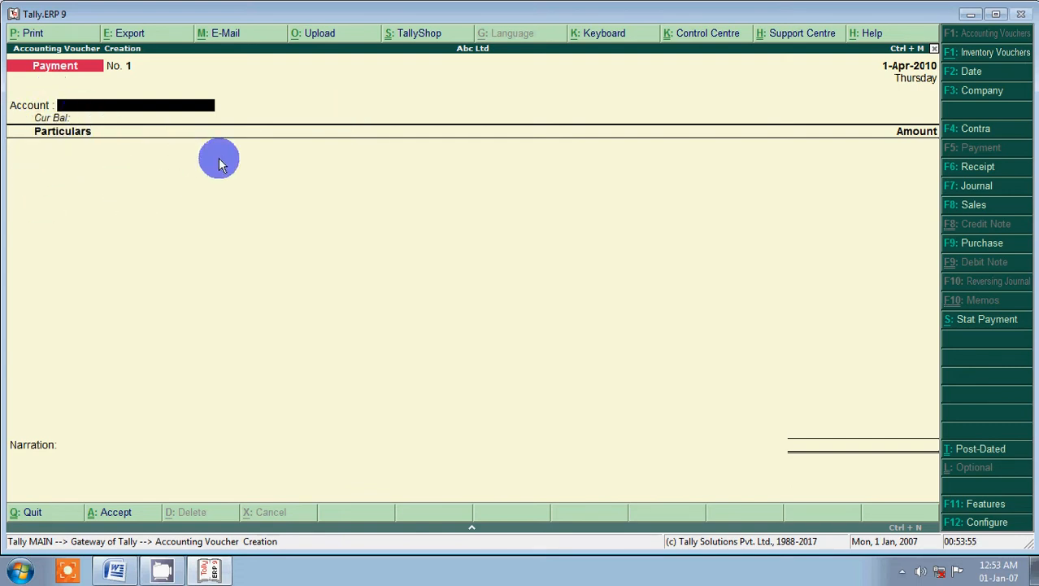
- Configure vouchers with single entry mode set to No and Cr/Dr instead of To/By set to Yes, then leave voucher entry
key("F12")
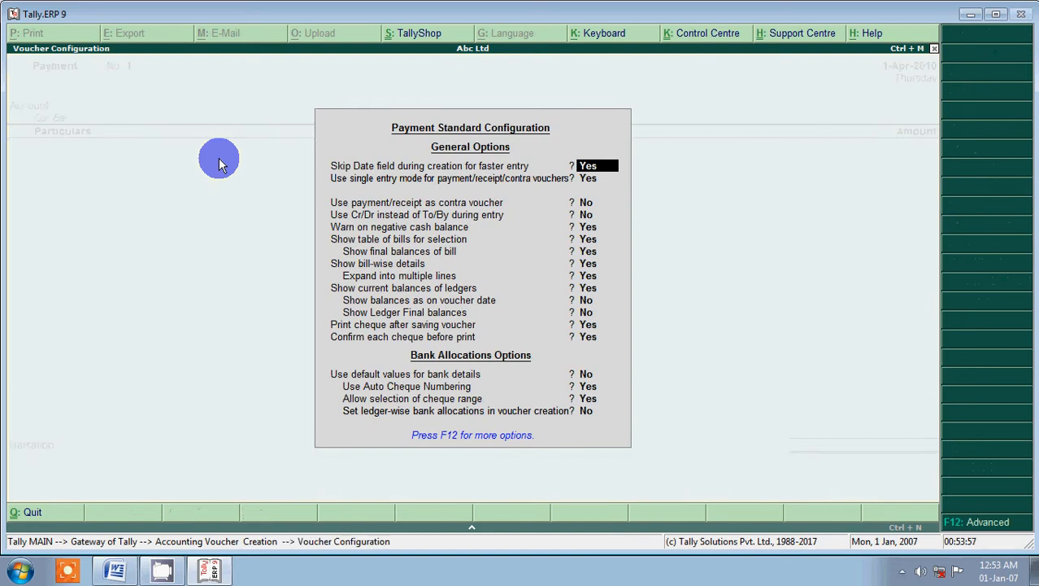
key("Return")
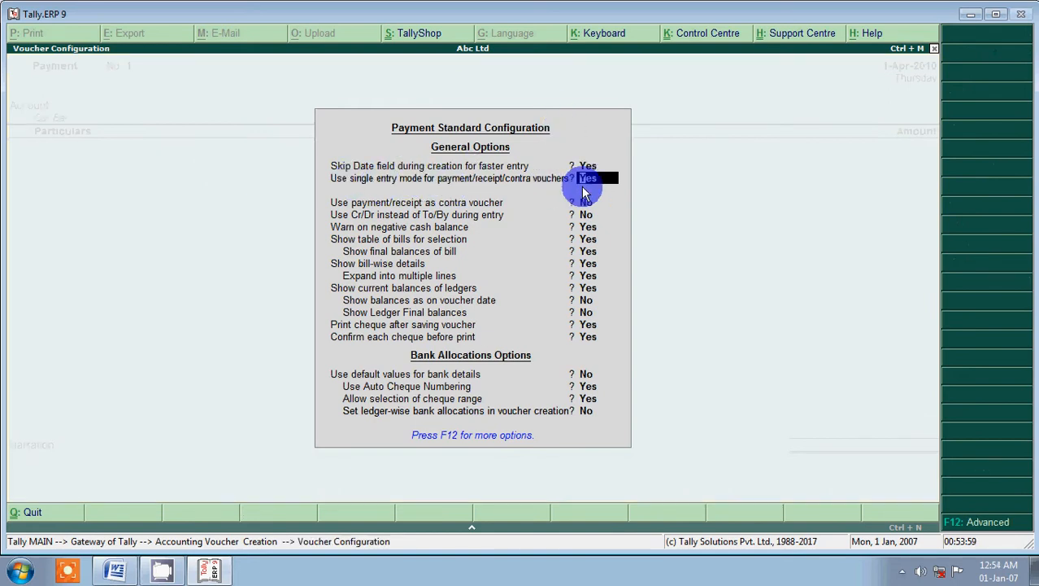
key("Return")
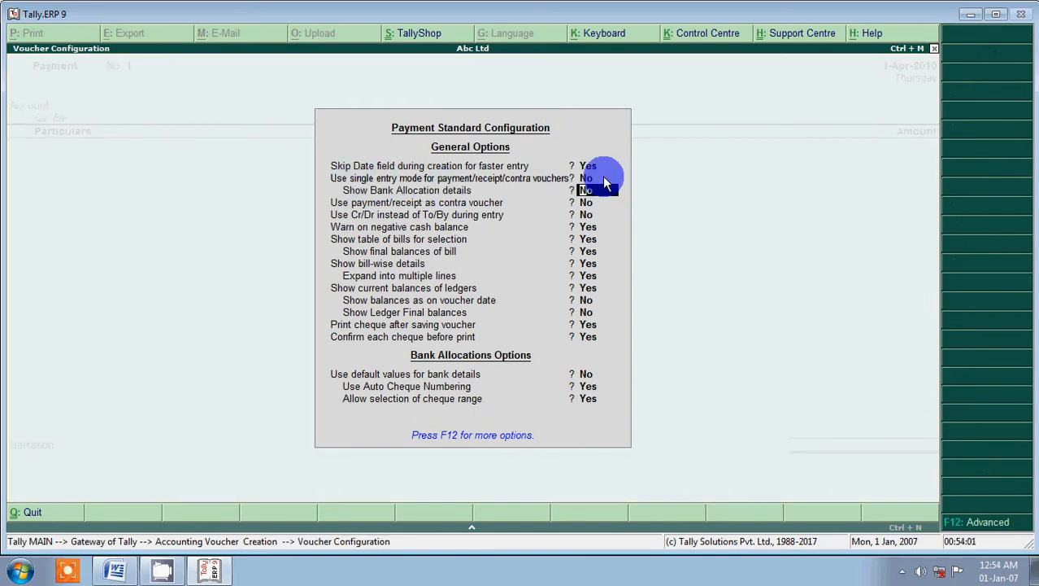
key("Return")
key("Return")
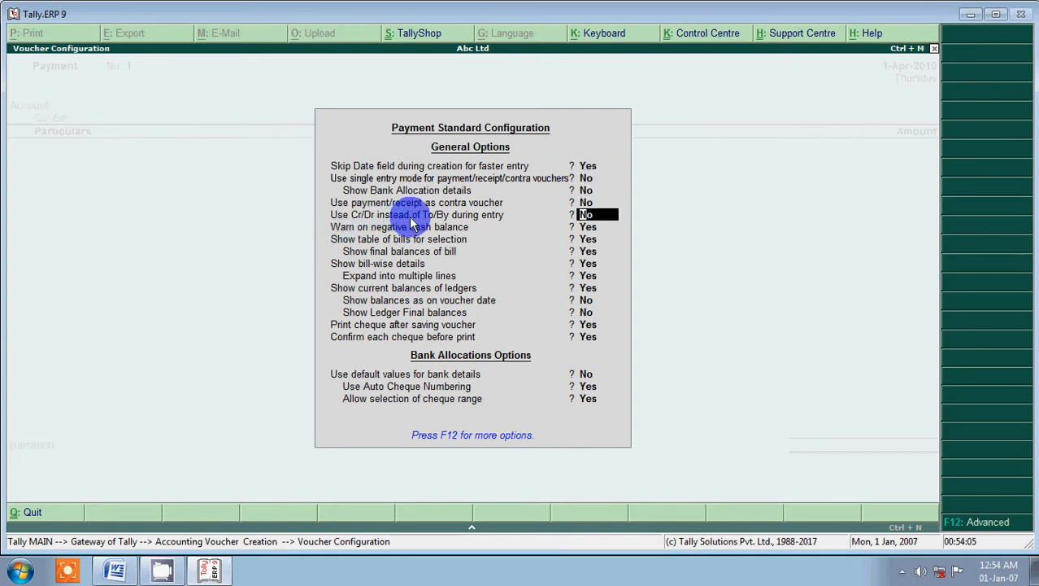
type("y")
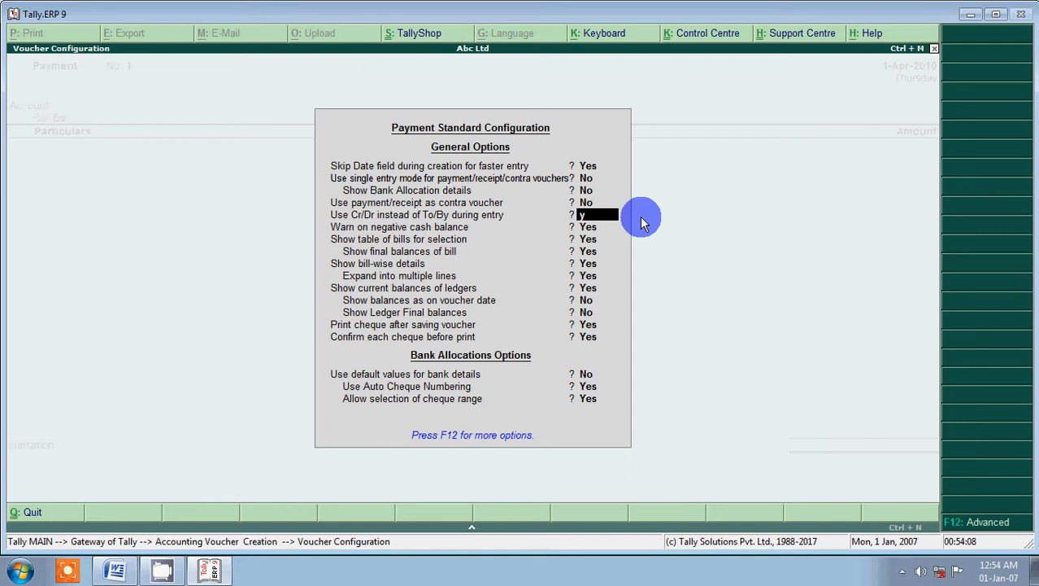
key("Return")
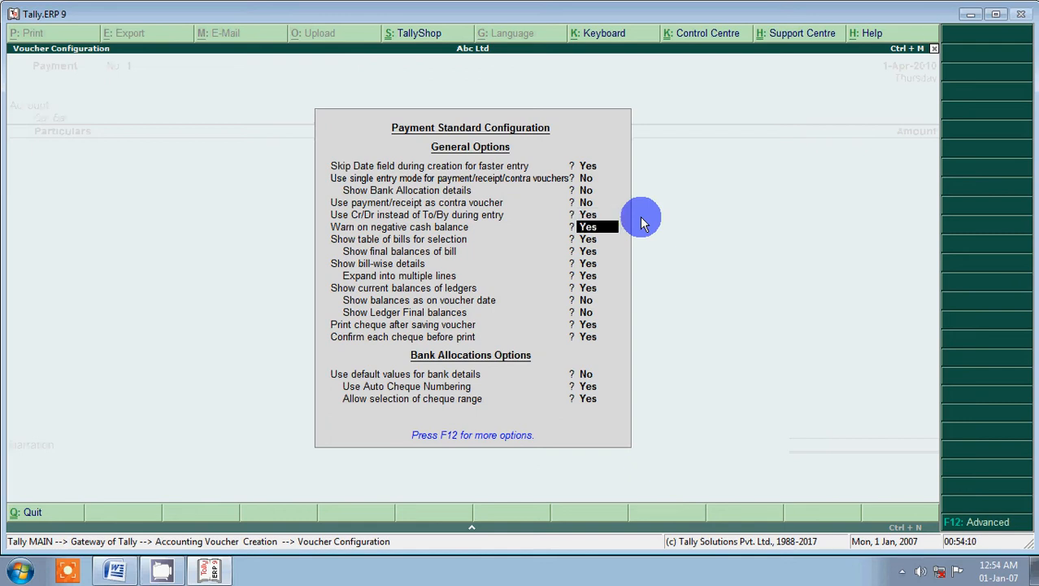
key("ctrl+a")
key("Escape")
key("y")
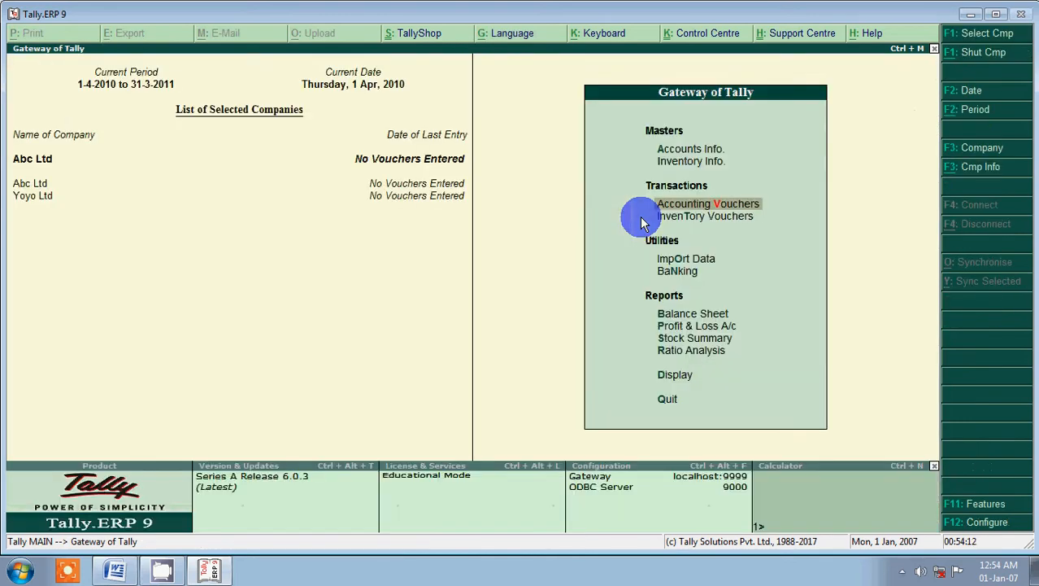
- Reopen accounting voucher entry and change the voucher type to Contra
key("Return")
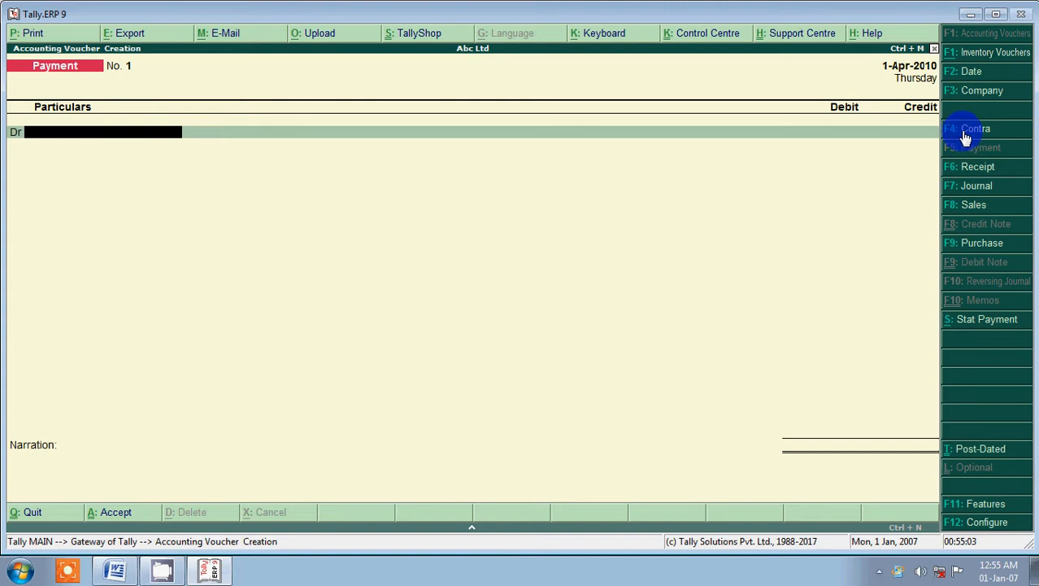
left_click(966, 138)
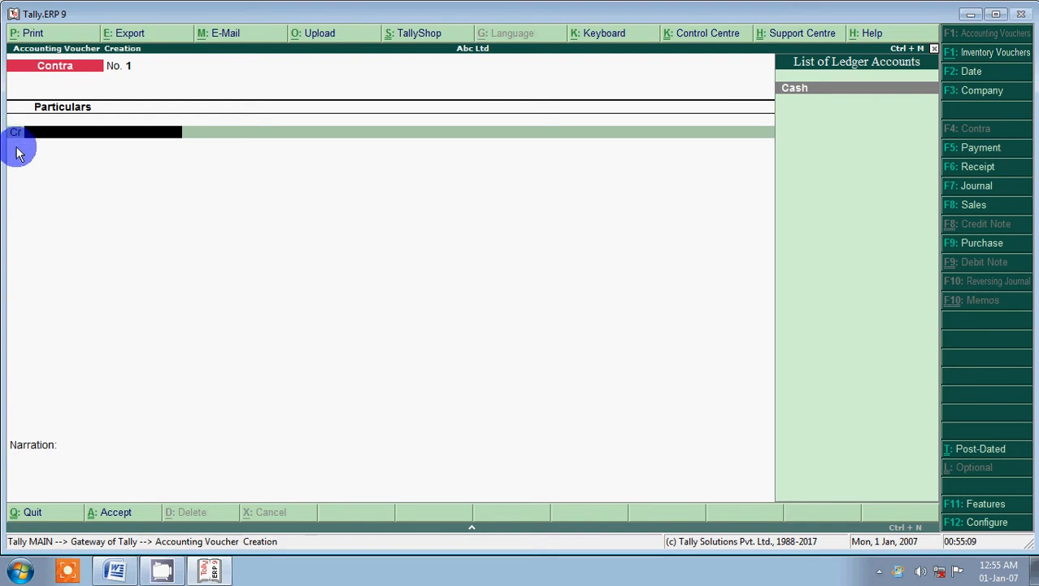
- Credit the Cash ledger with 5000 in the contra voucher, following the SBI cash deposit example in the Word notes
key("alt+Tab")
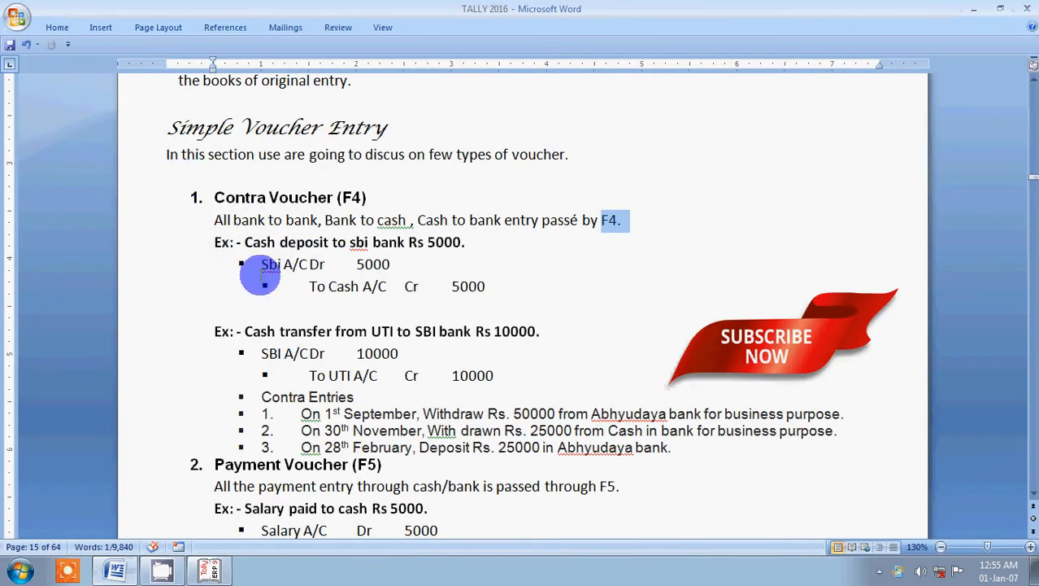
left_click_drag(317, 288, 478, 284)
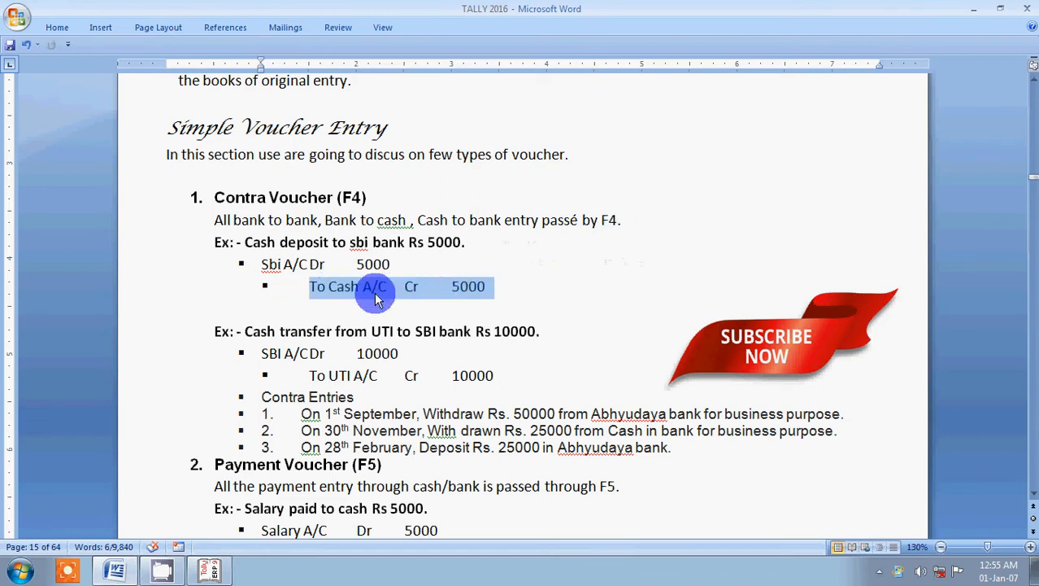
key("alt+Tab")
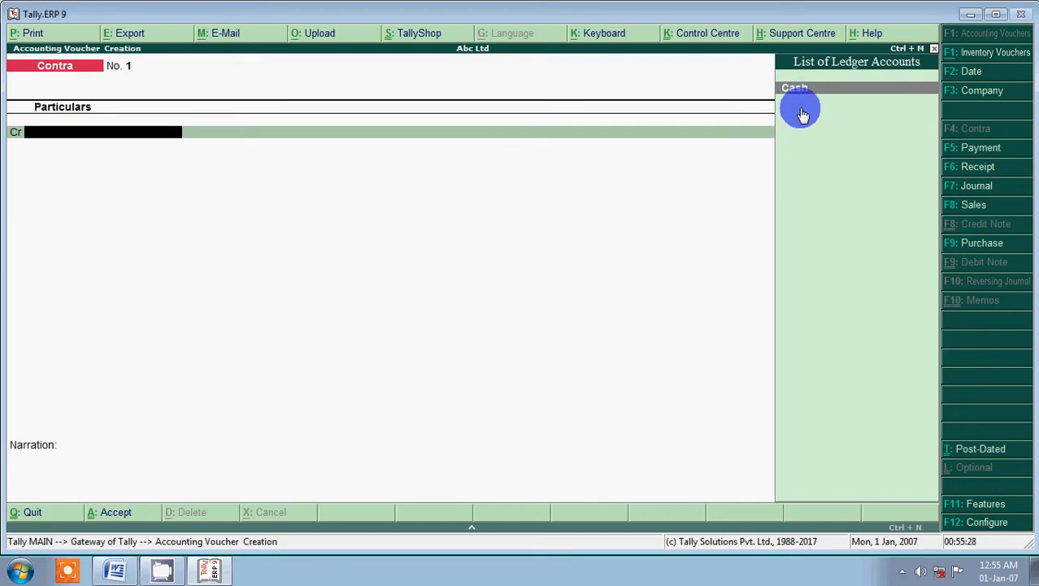
key("Return")
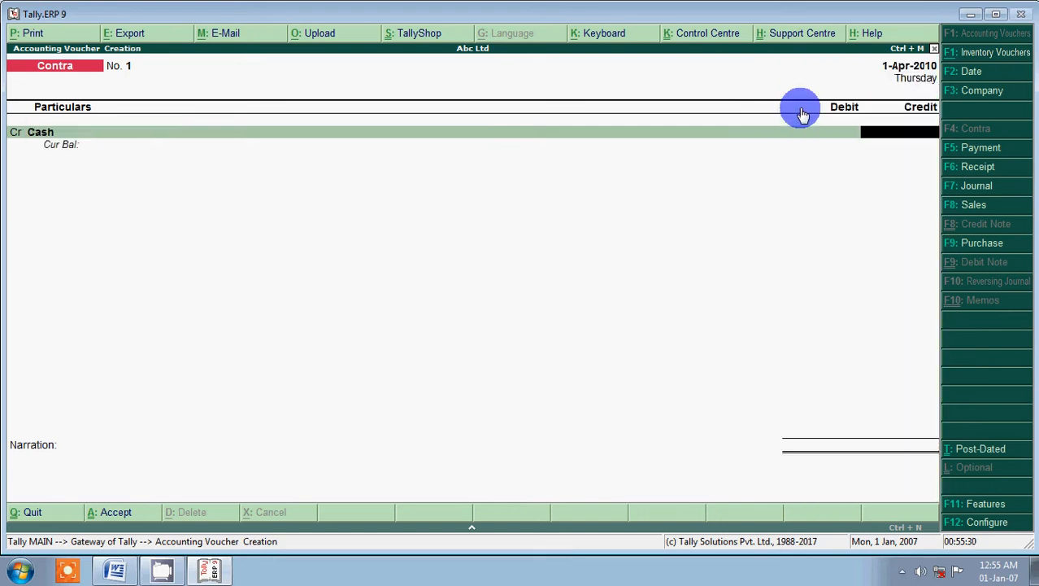
key("alt+Tab")
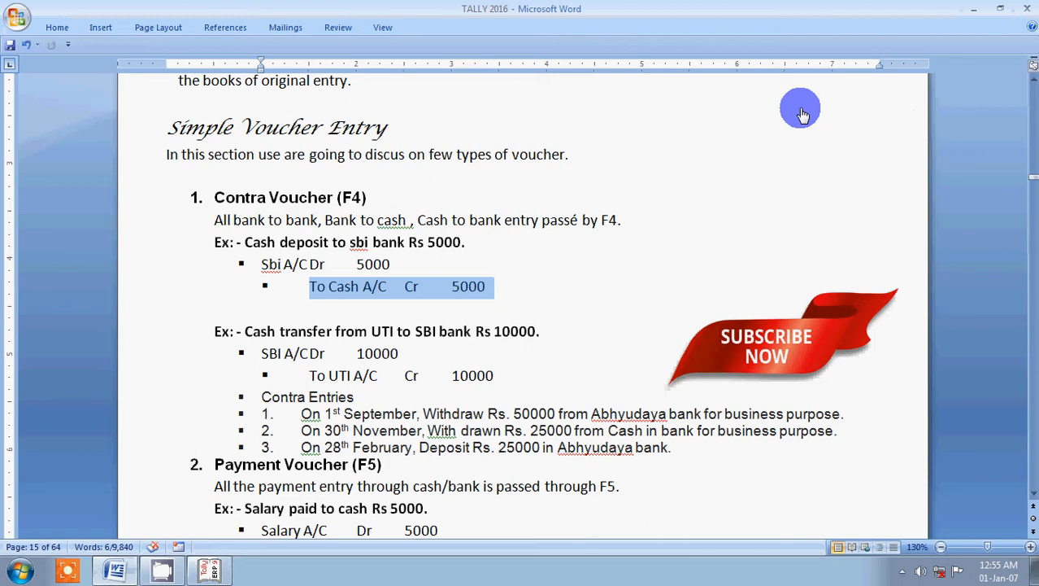
key("alt+Tab")
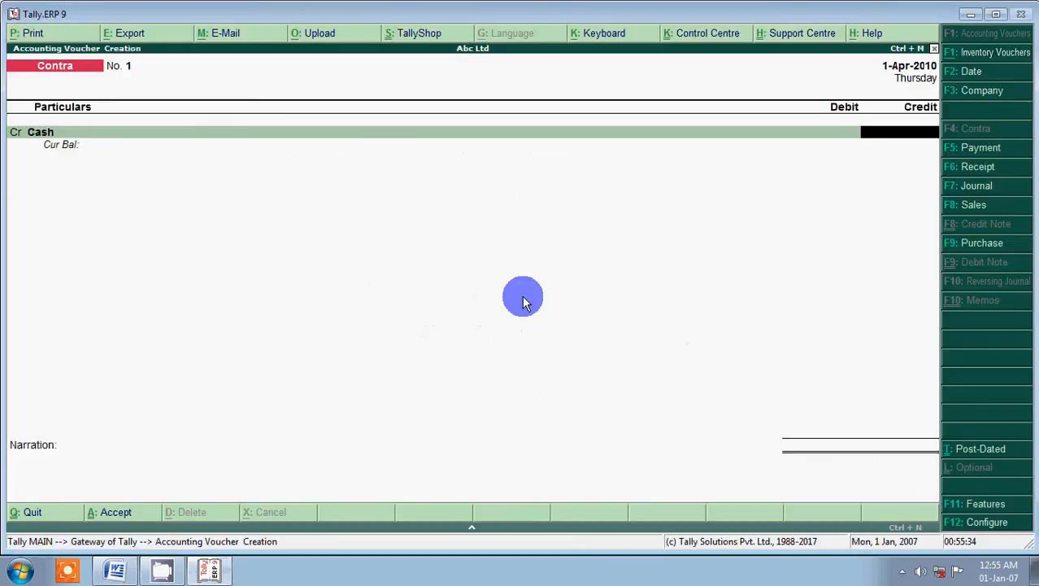
type("5000")
key("Return")
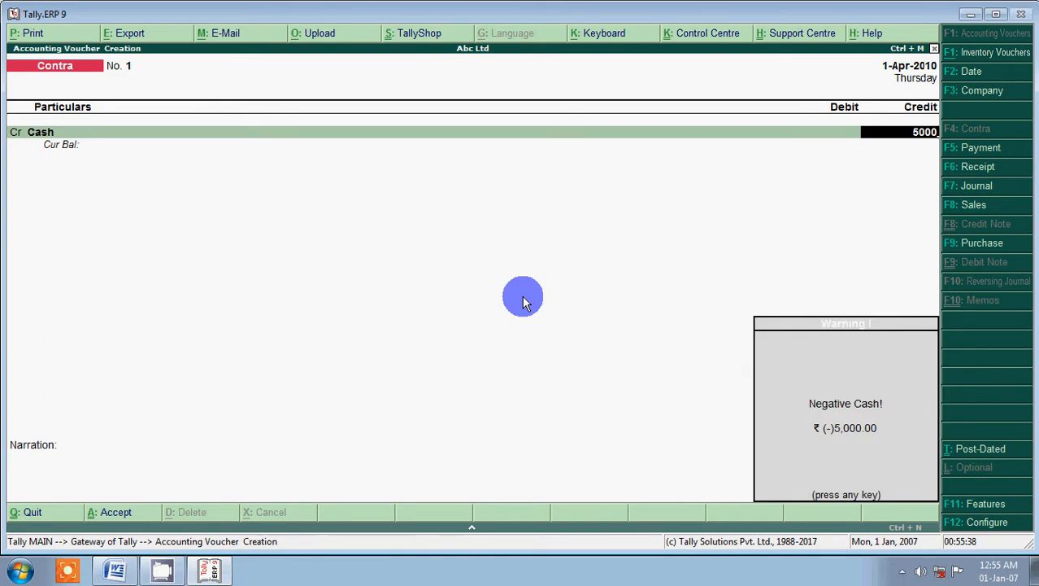
- Accept the Cash credit line and check the Sbi A/C debit line of the cash deposit example in the Word notes
key("Return")
key("Return")
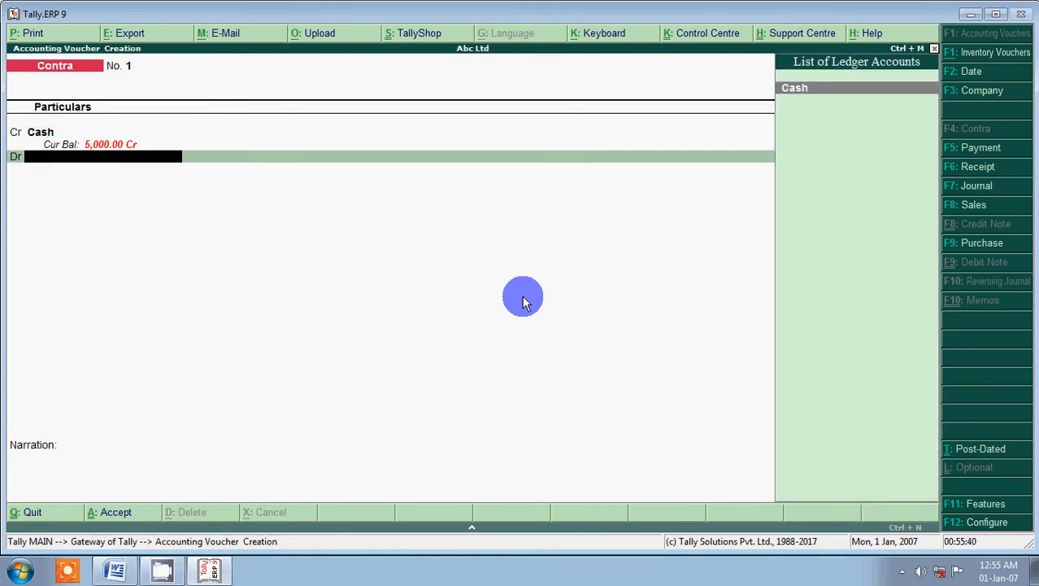
key("alt+Tab")
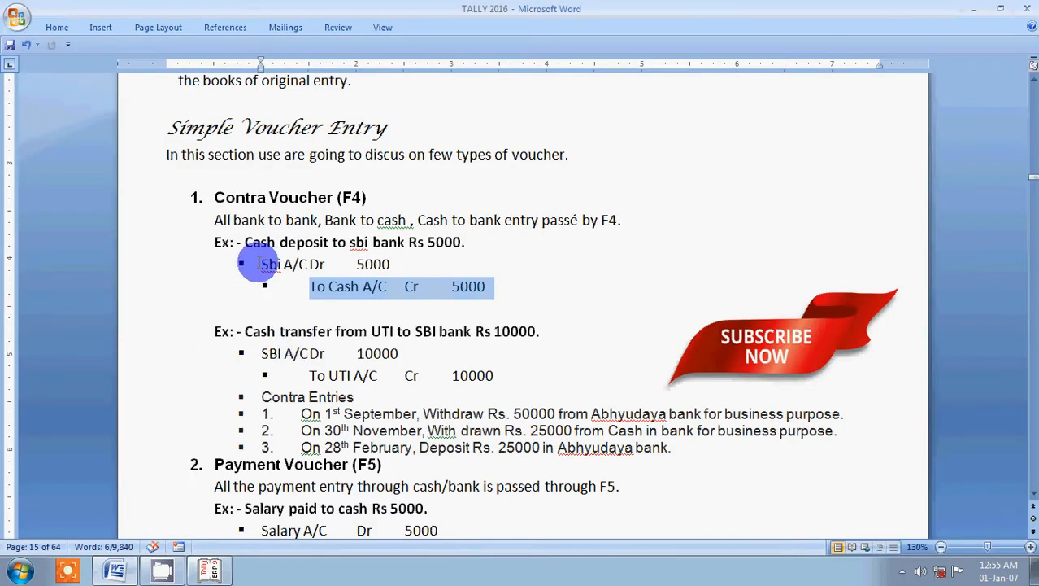
left_click_drag(262, 264, 437, 259)
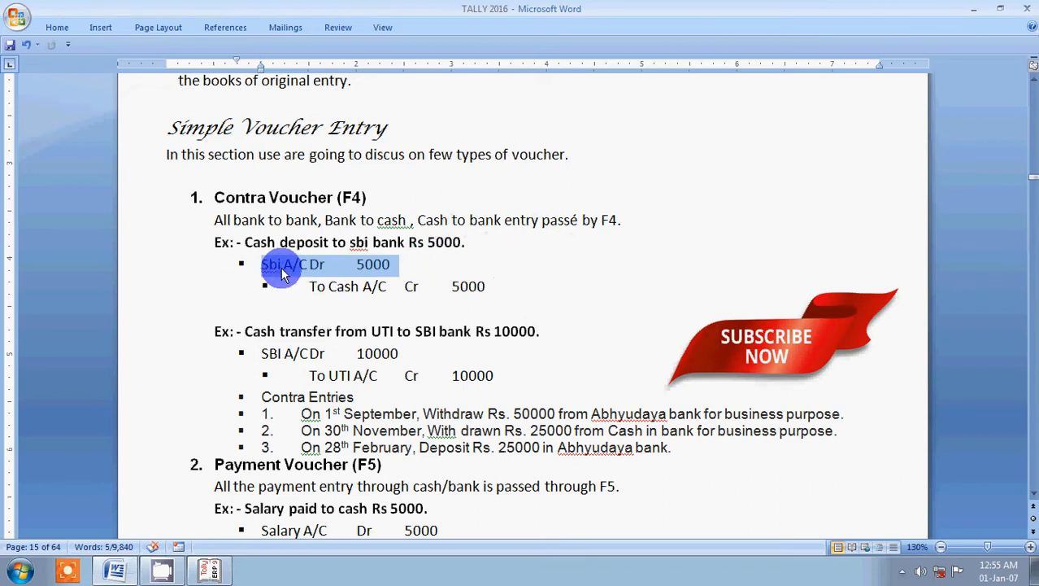
key("alt+Tab")
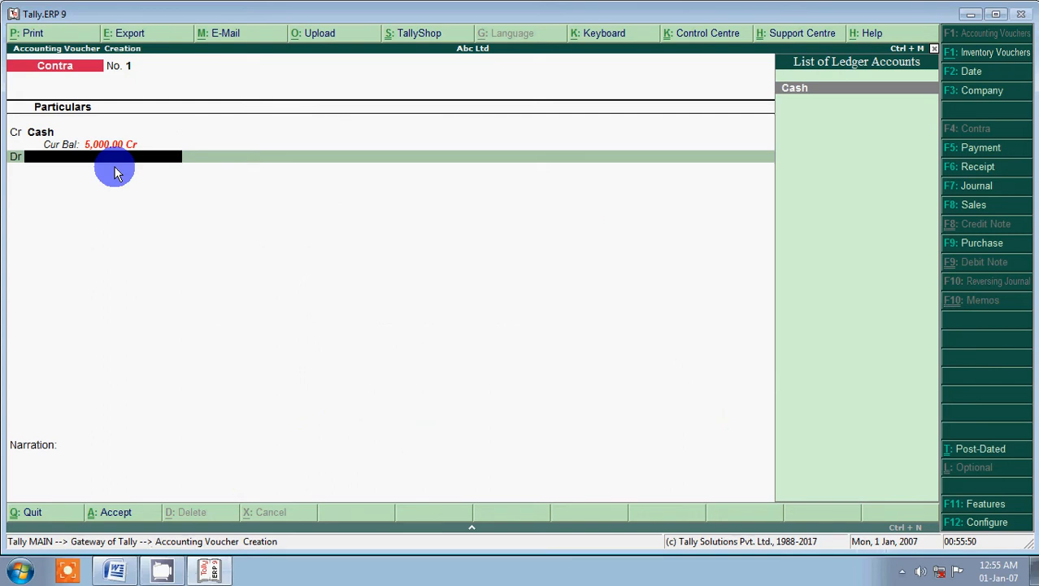
key("alt+Tab")
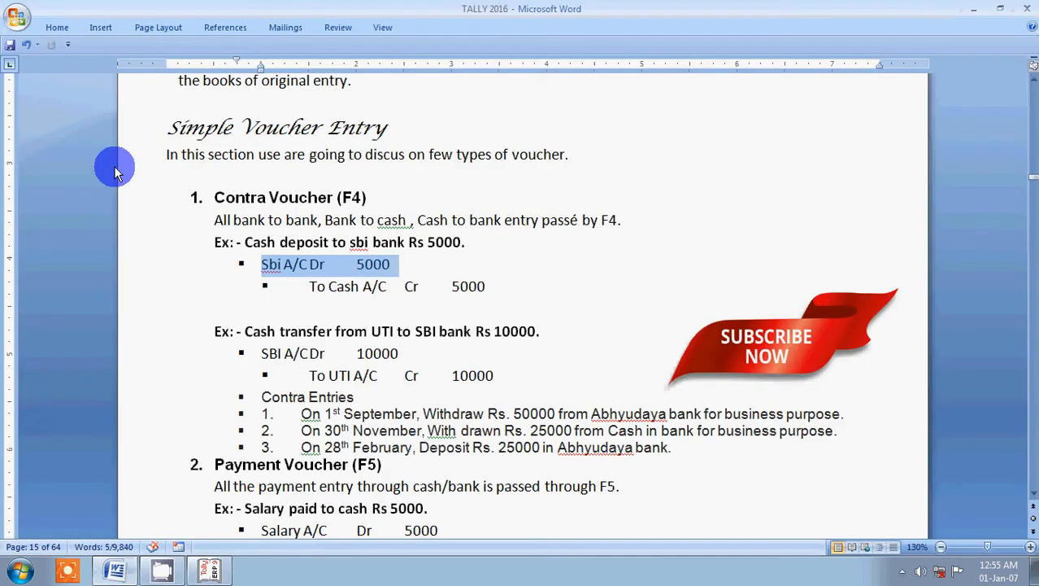
key("alt+Tab")
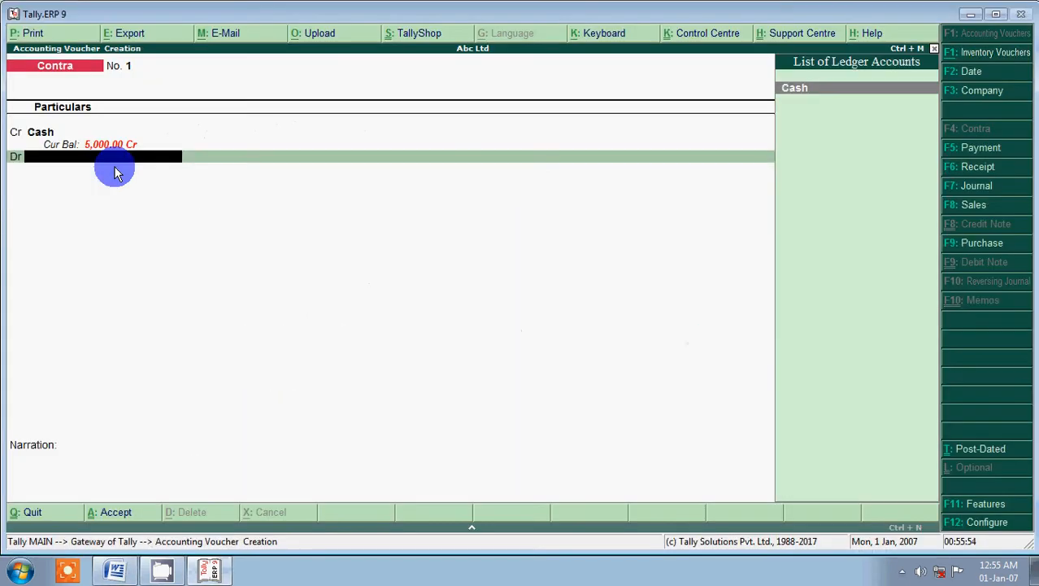
- Create a ledger named Sbi Bank from the voucher's debit line and place it under the Bank Accounts group
type("S")
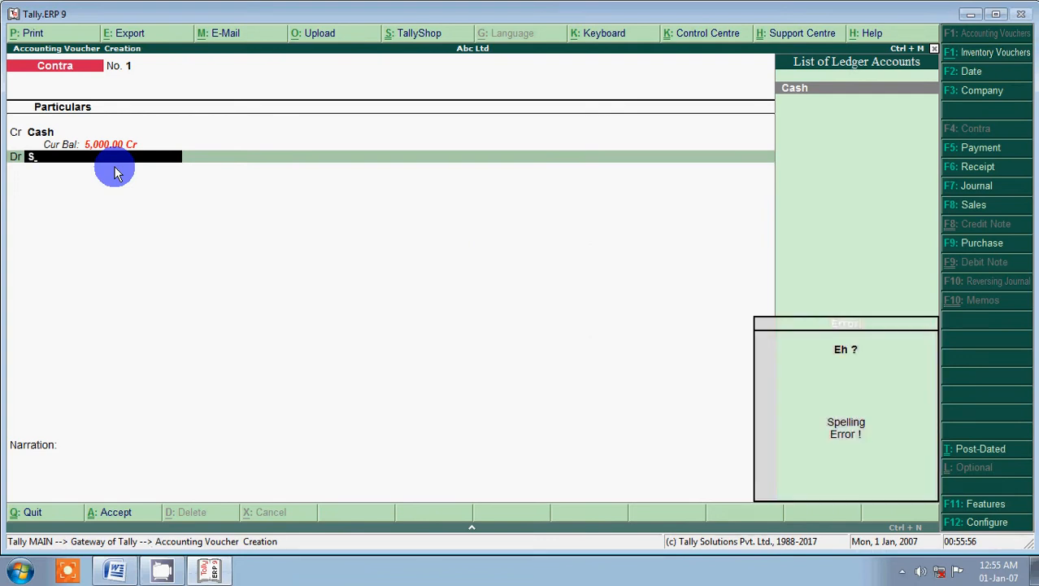
key("Return")
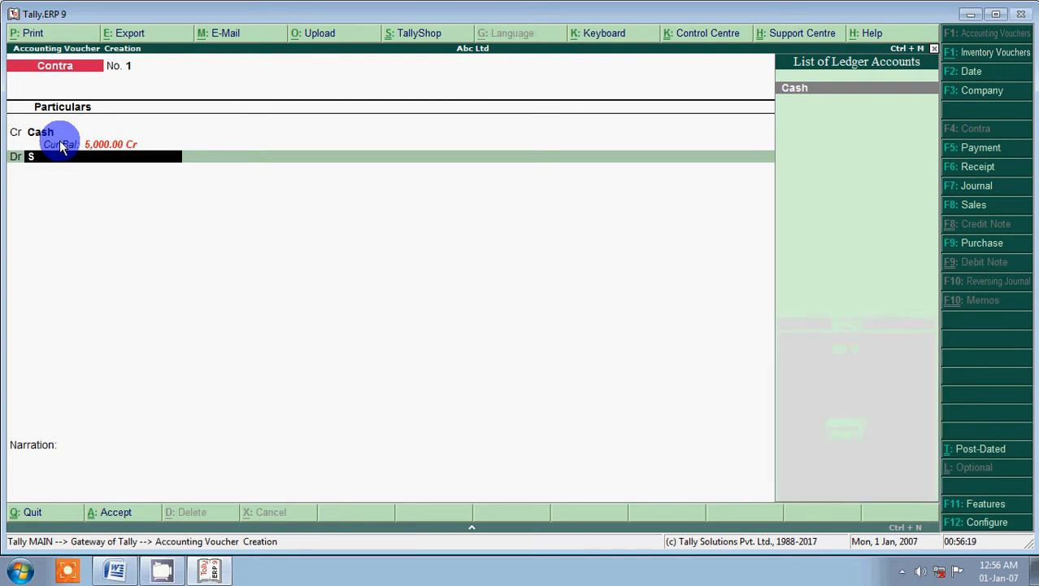
key("alt+c")
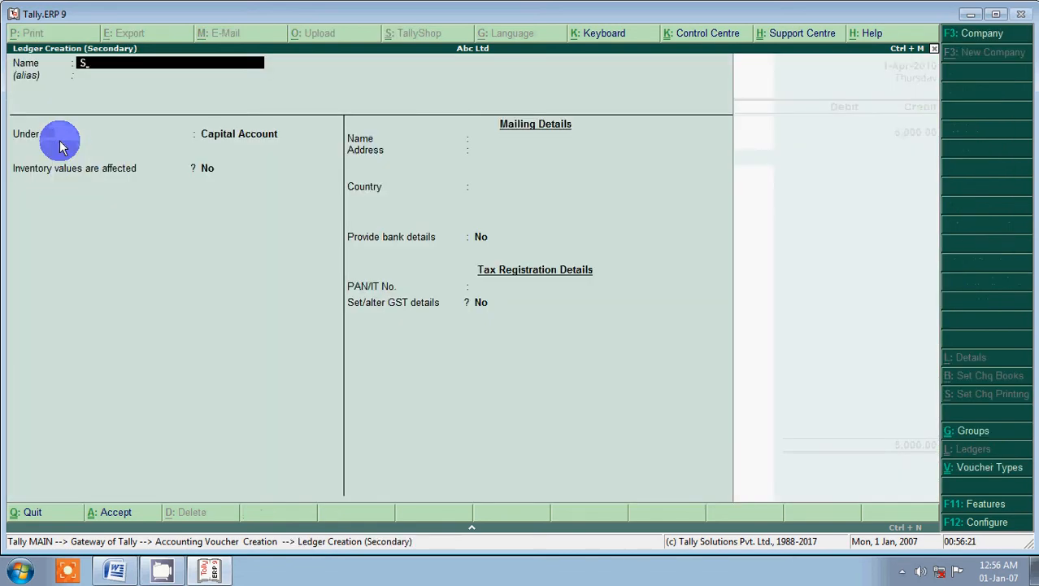
type("bi Bank")
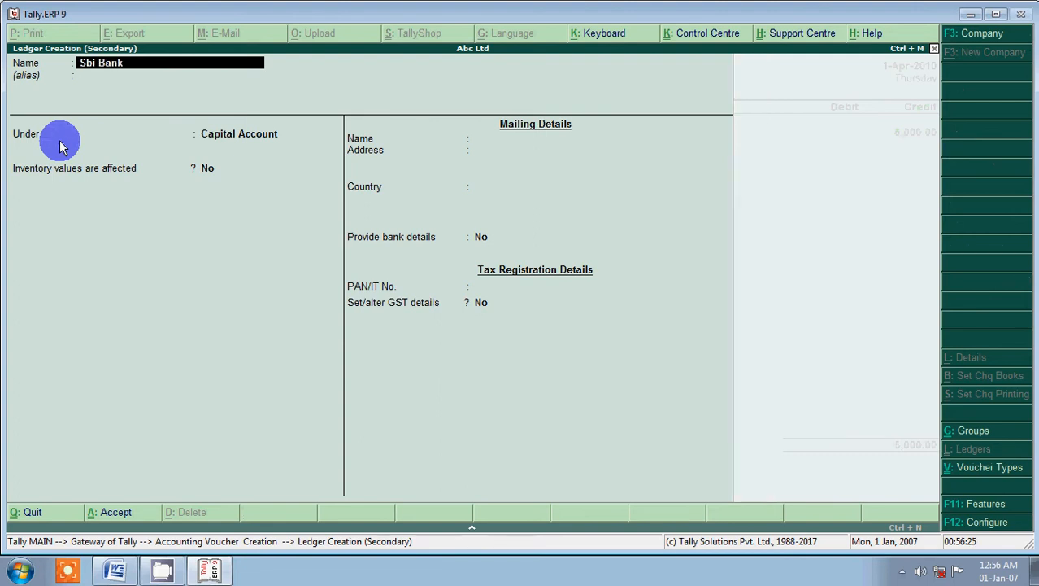
key("Return")
key("Return")
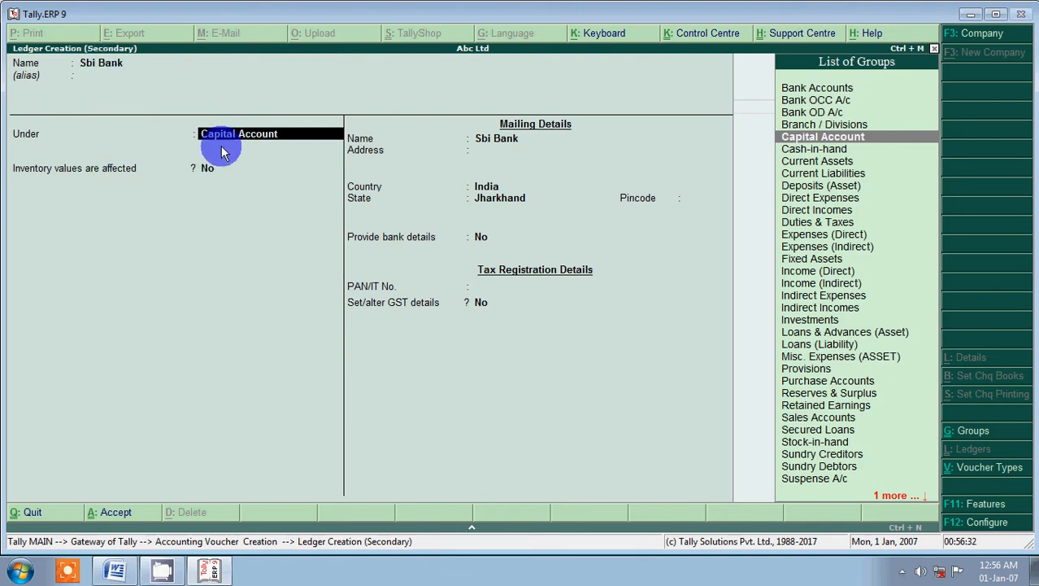
type("B")
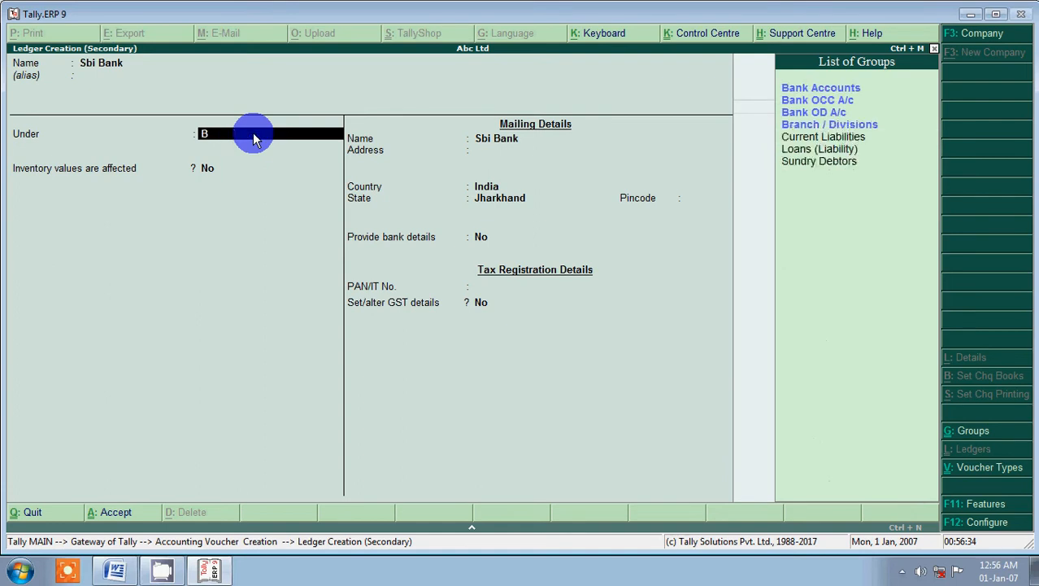
type("ank")
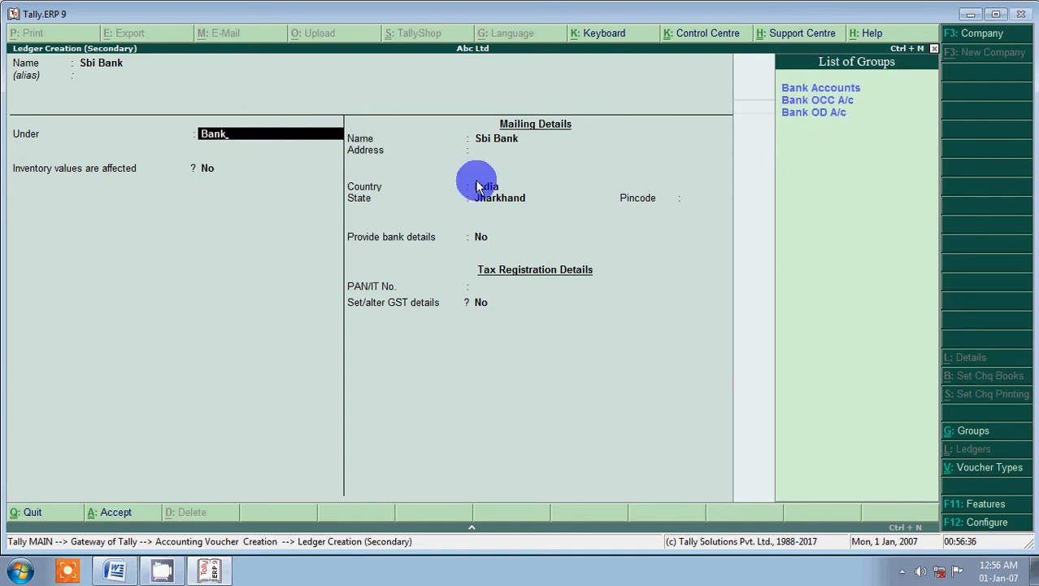
left_click(822, 93)
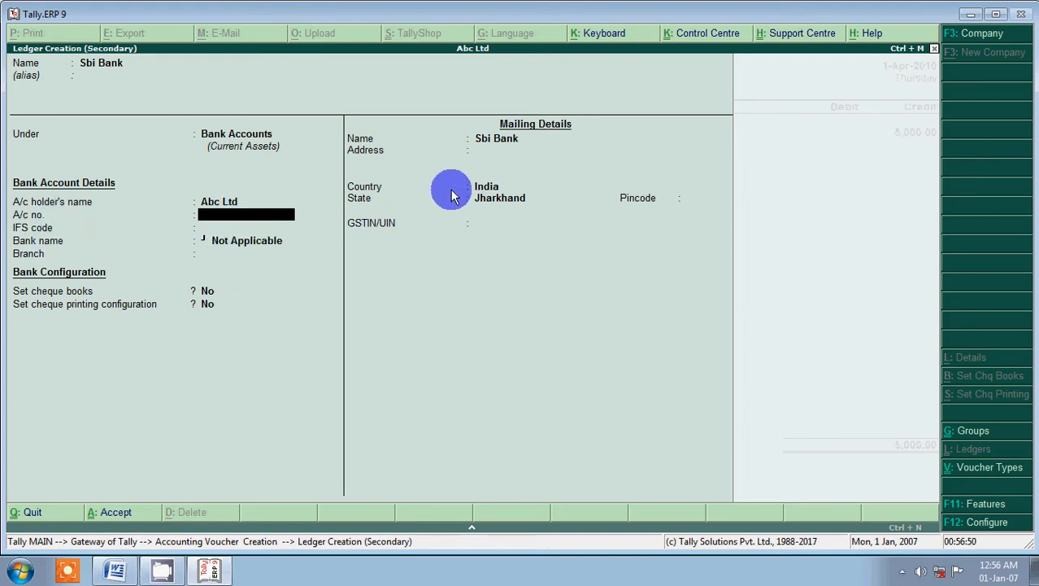
- Keep the remaining bank, cheque and mailing details of the Sbi Bank ledger at their defaults and save the ledger
key("Return")
key("Return")
key("Return")
key("Return")
key("Return")
key("Return")
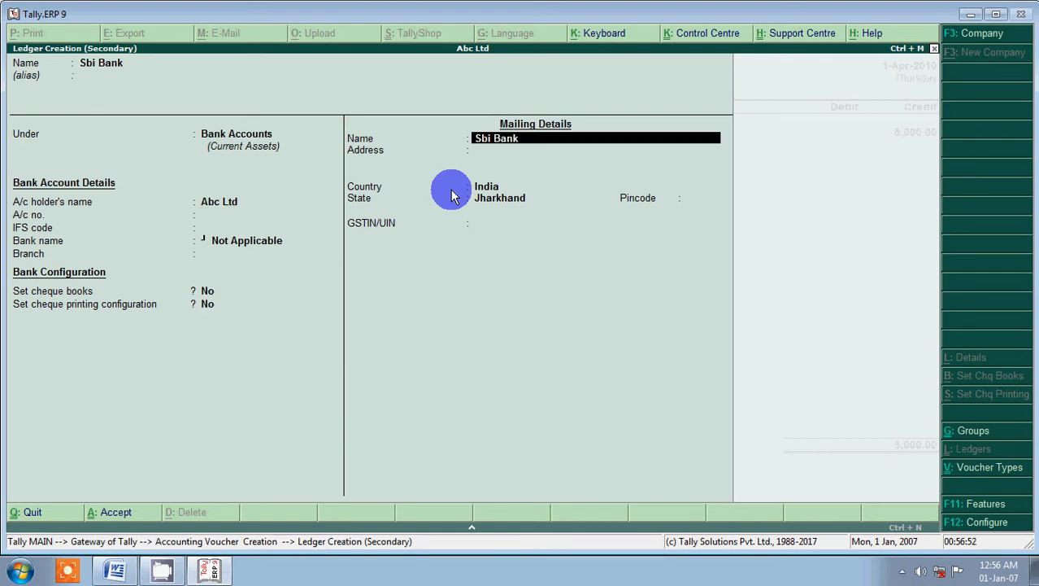
key("Return")
key("Return")
key("Return")
key("Return")
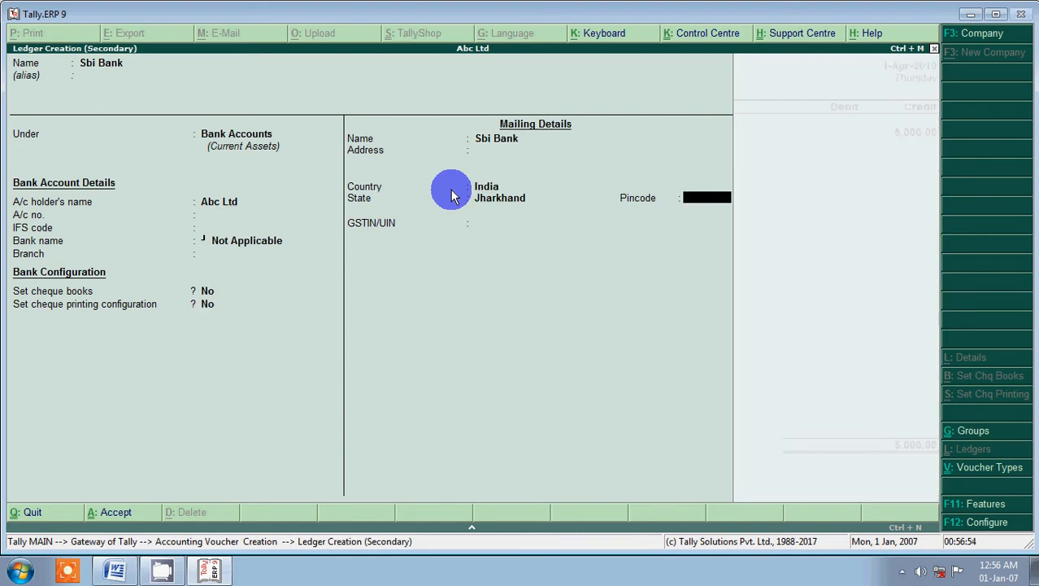
key("Return")
key("Return")
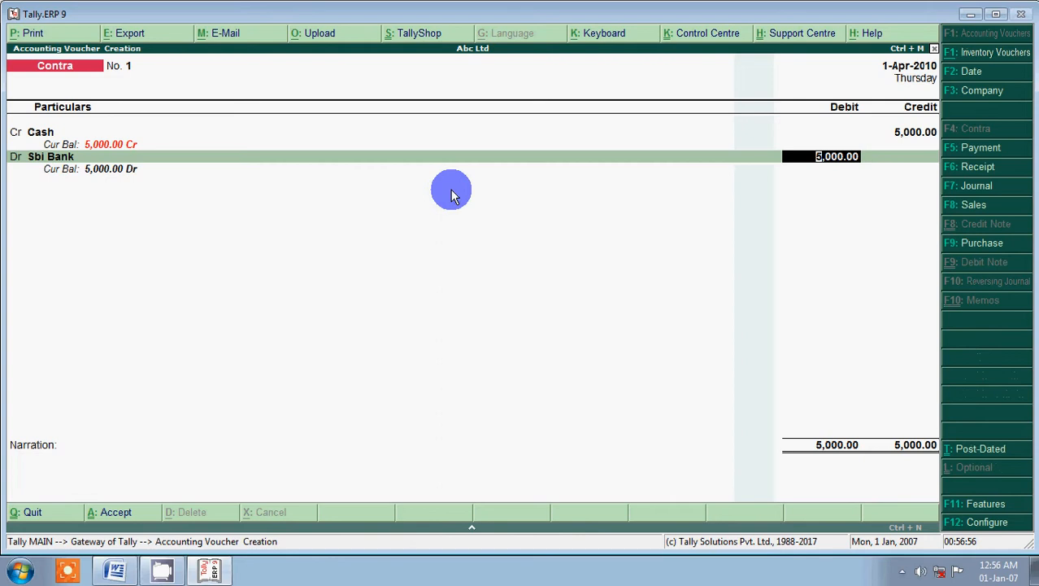
- Debit Sbi Bank with 5,000.00, allocating it as a Cash transaction with all cash denominations left blank
key("Return")
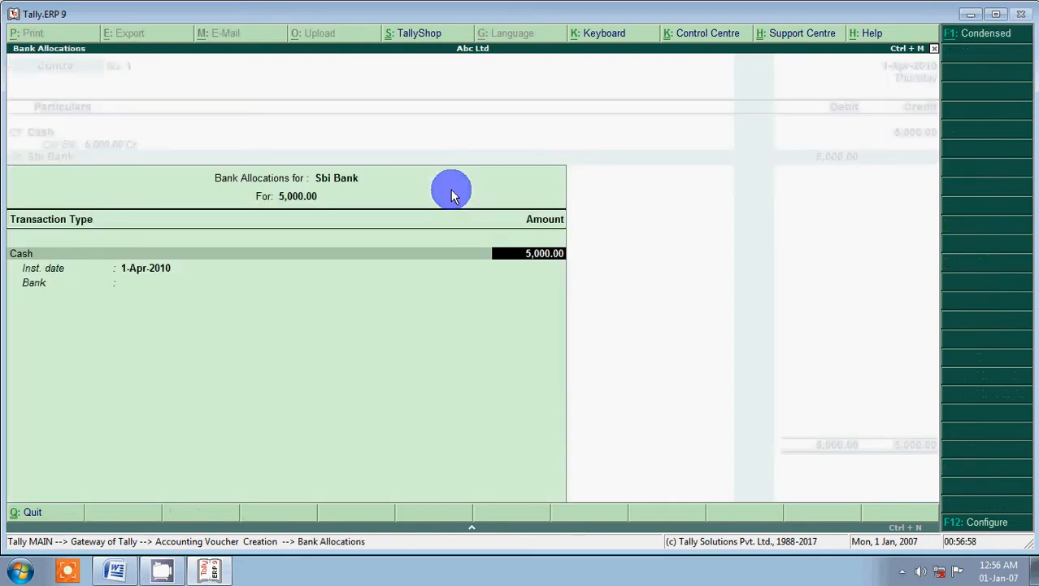
key("Return")
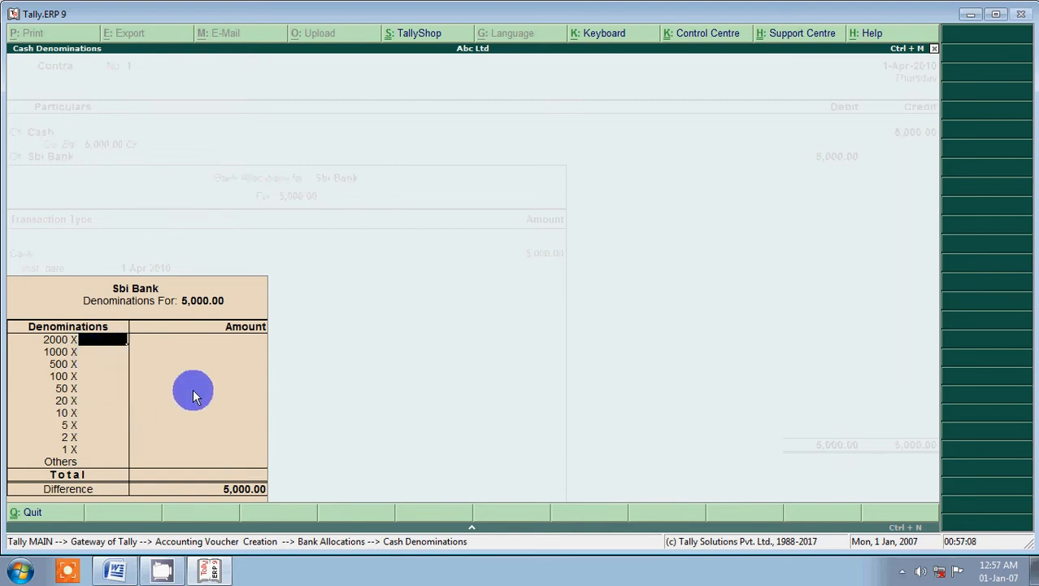
key("Return")
key("Return")
key("Return")
key("Return")
key("Return")
key("Return")
key("Return")
key("Return")
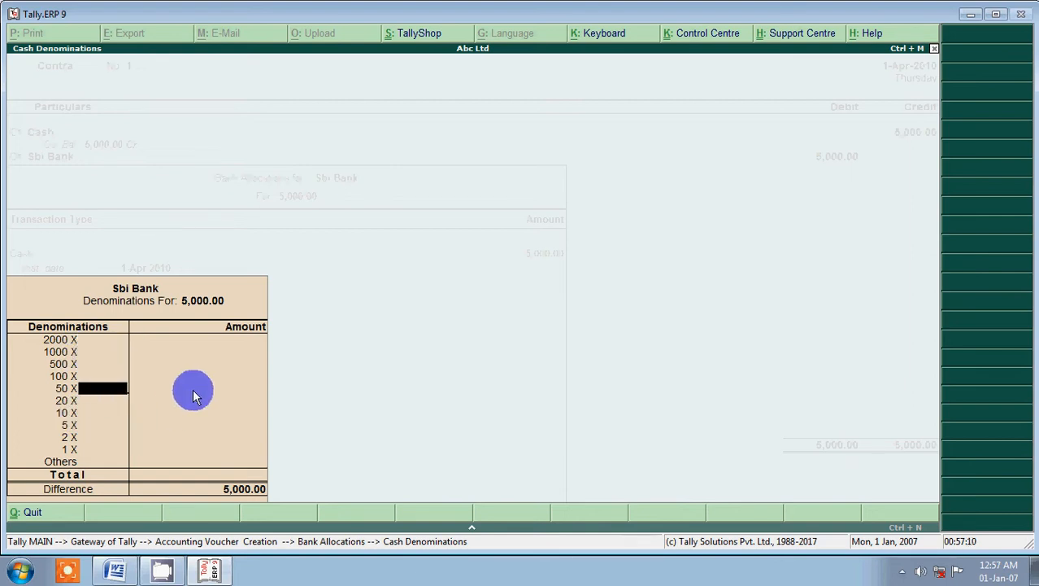
key("Return")
key("Return")
key("Return")
key("Return")
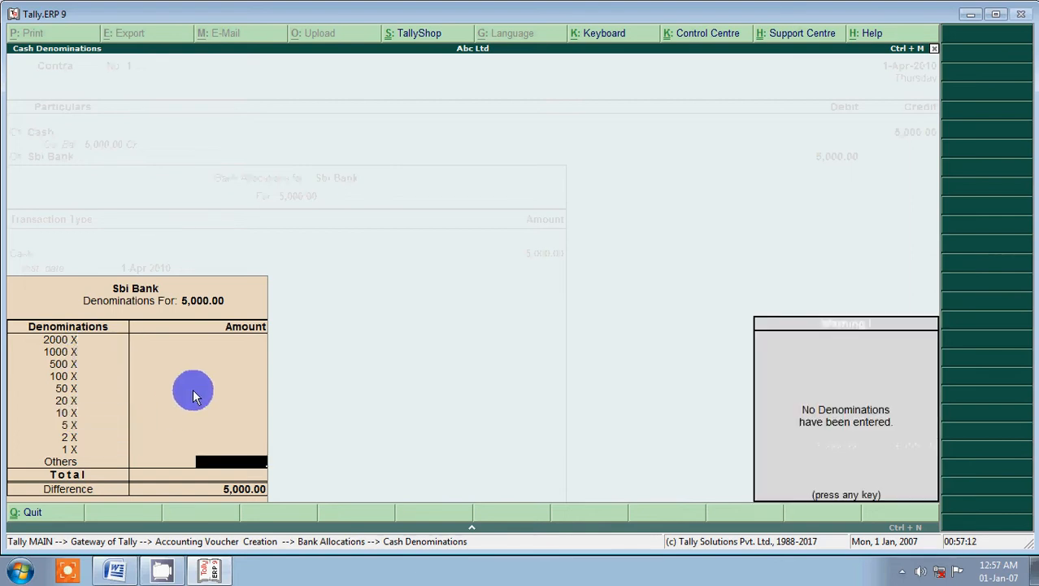
key("Return")
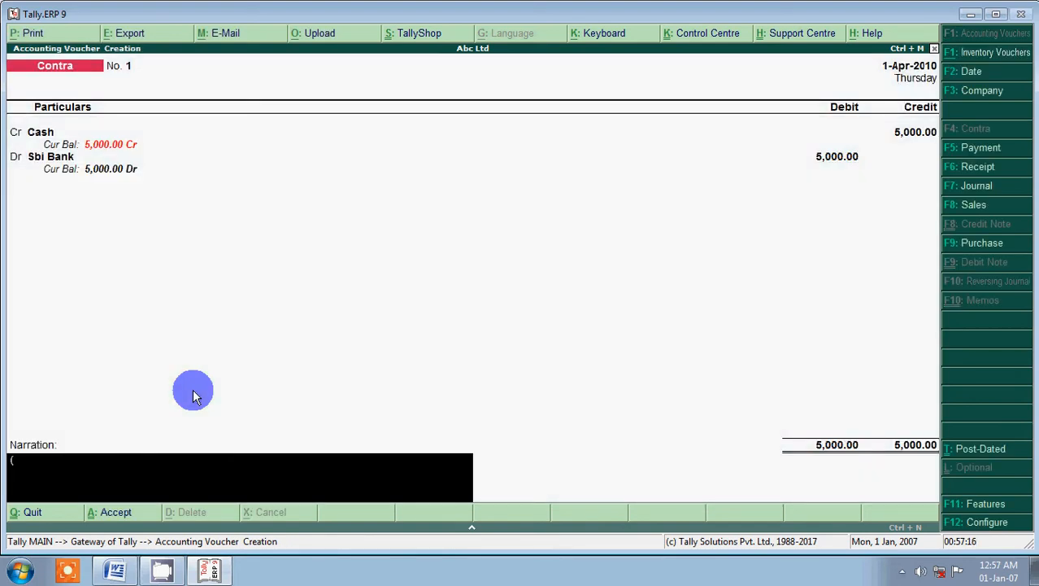
- Add the narration "(being cash deposit to sbi bank)", based on the Word notes, and save the contra voucher
type("(")
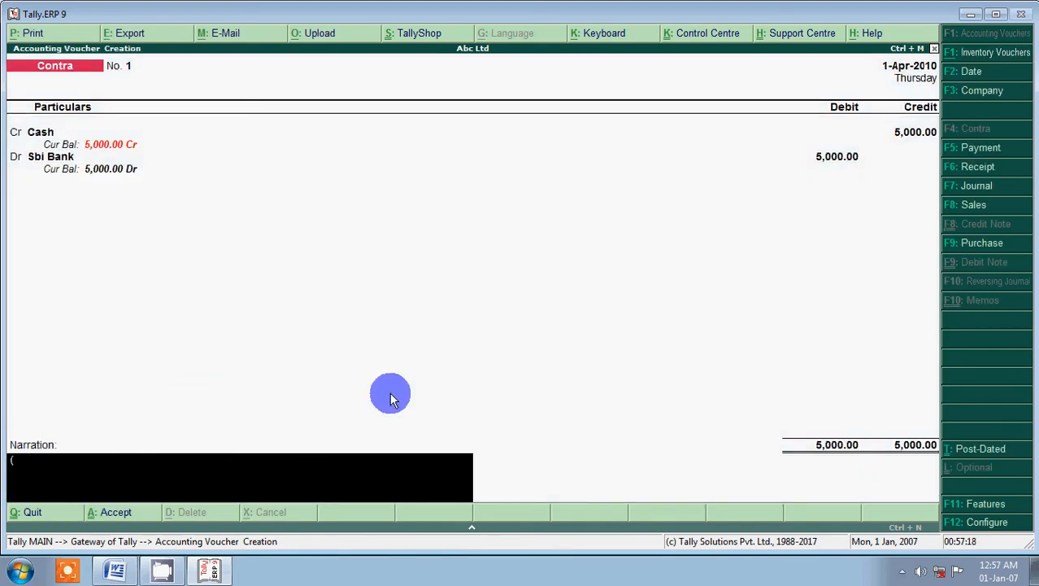
type("being")
key("alt+Tab")
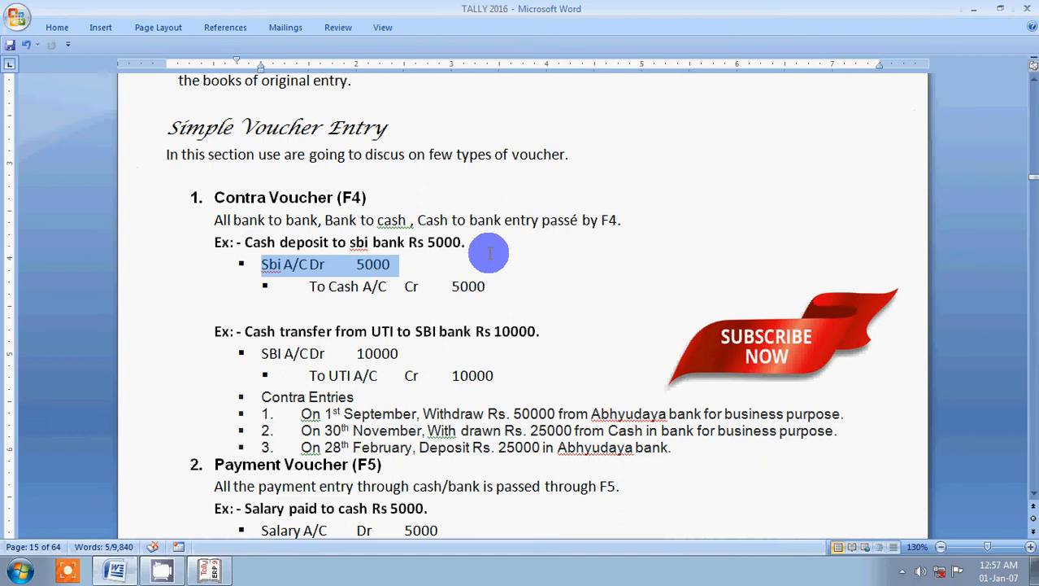
key("alt+Tab")
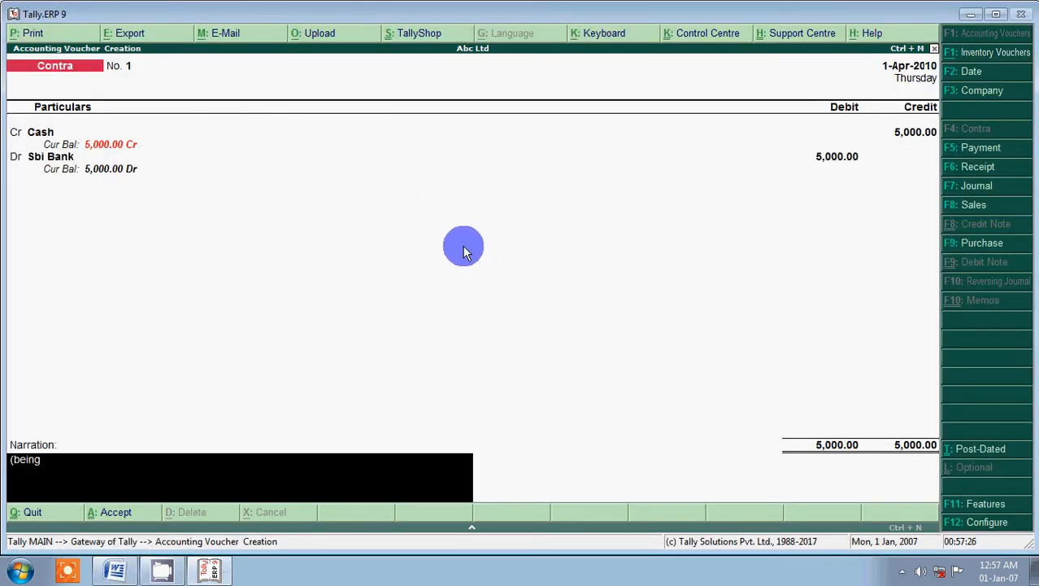
type("cash deposit to sbi bank")
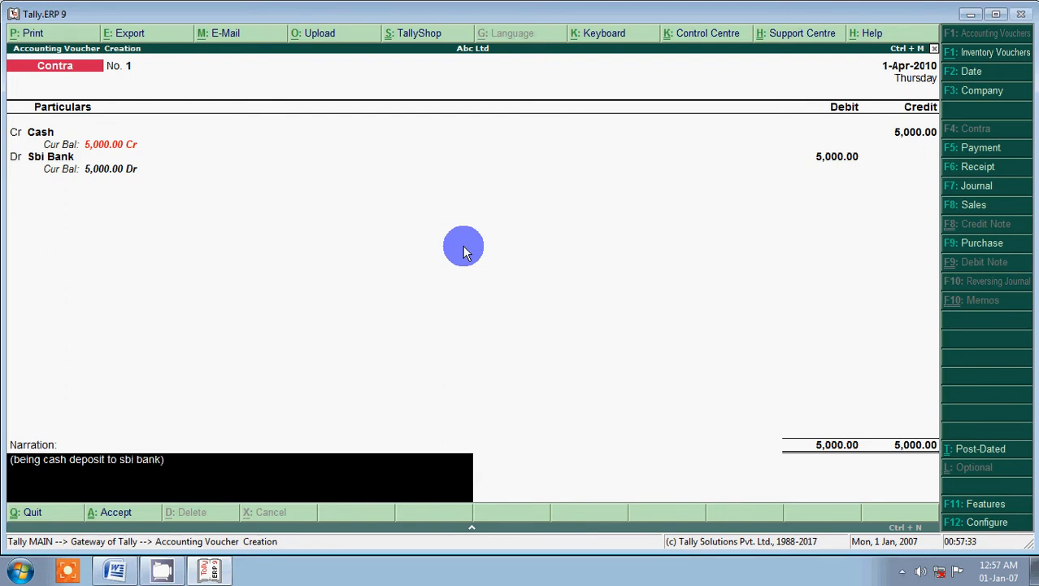
key("Return")
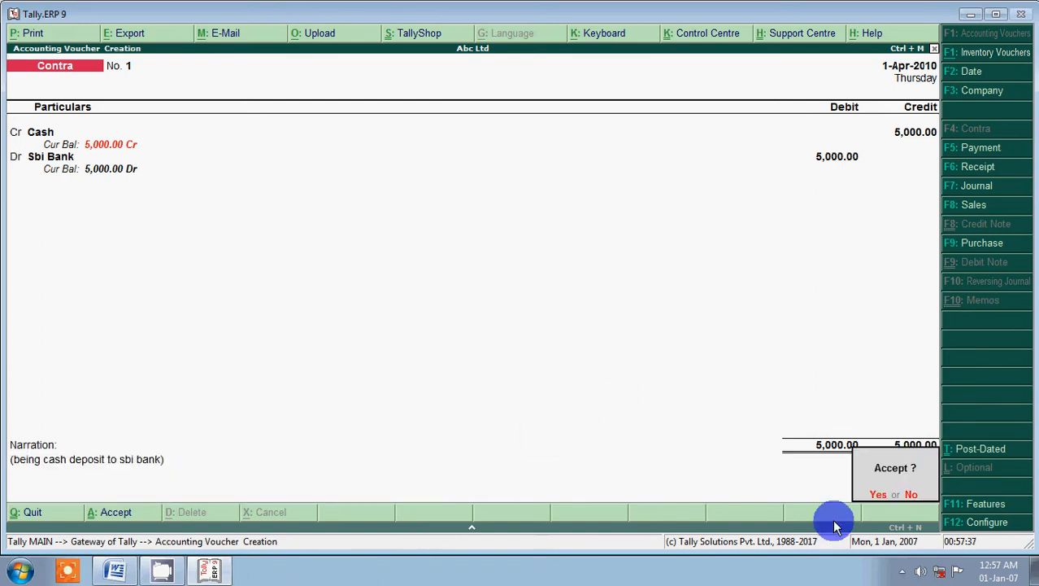
left_click(892, 470)
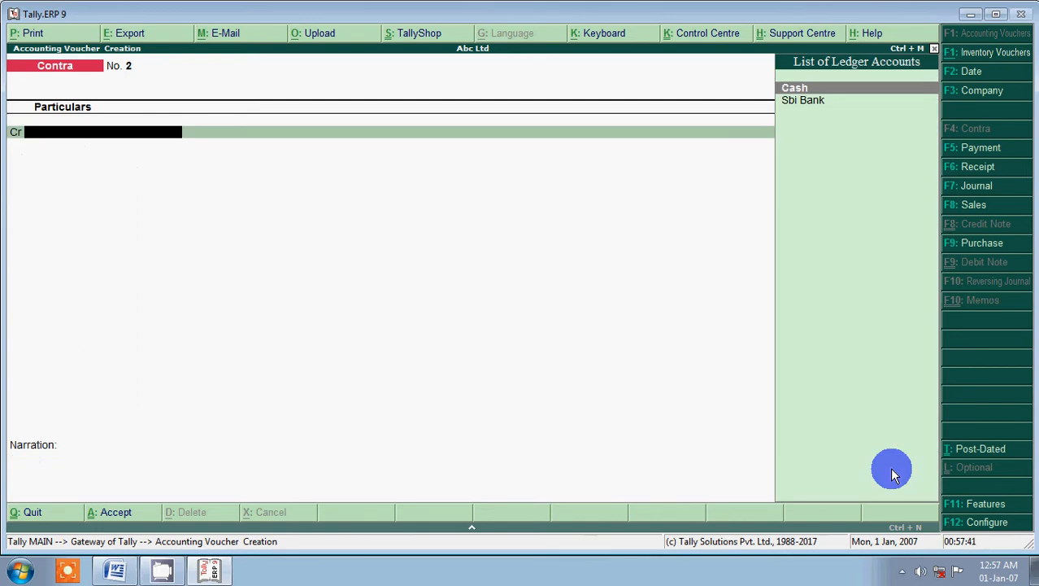
- Following the UTI to SBI transfer example in Word, credit Uti Bank with 10000 in contra voucher 2, accepting the default cheque allocation
key("alt+Tab")
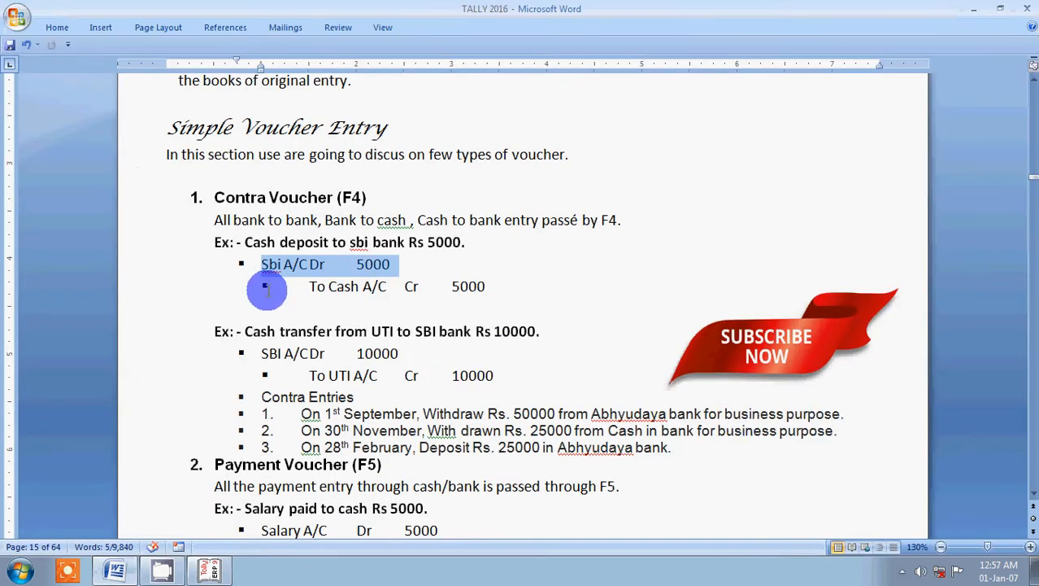
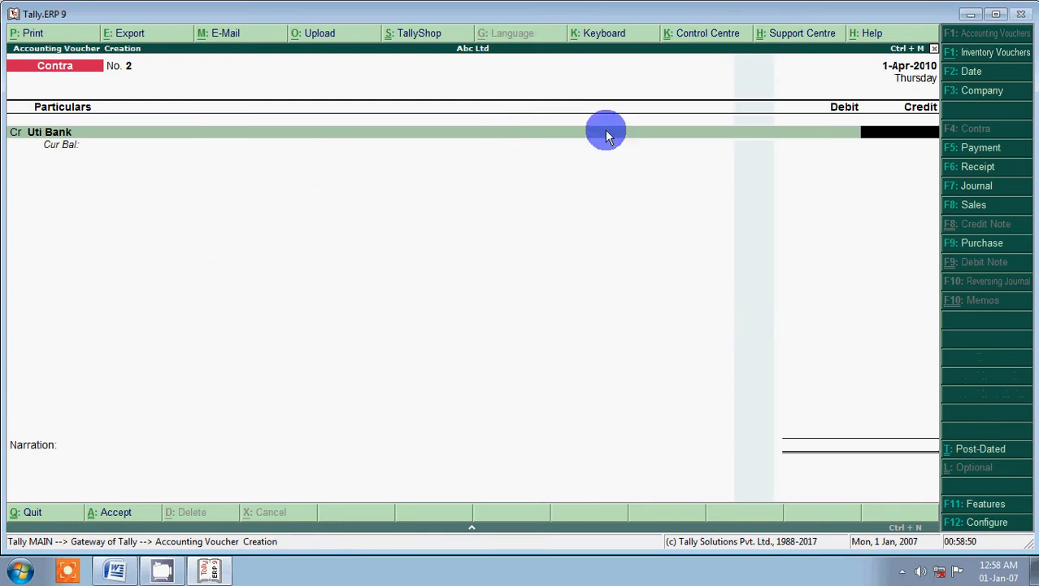
type("10000")
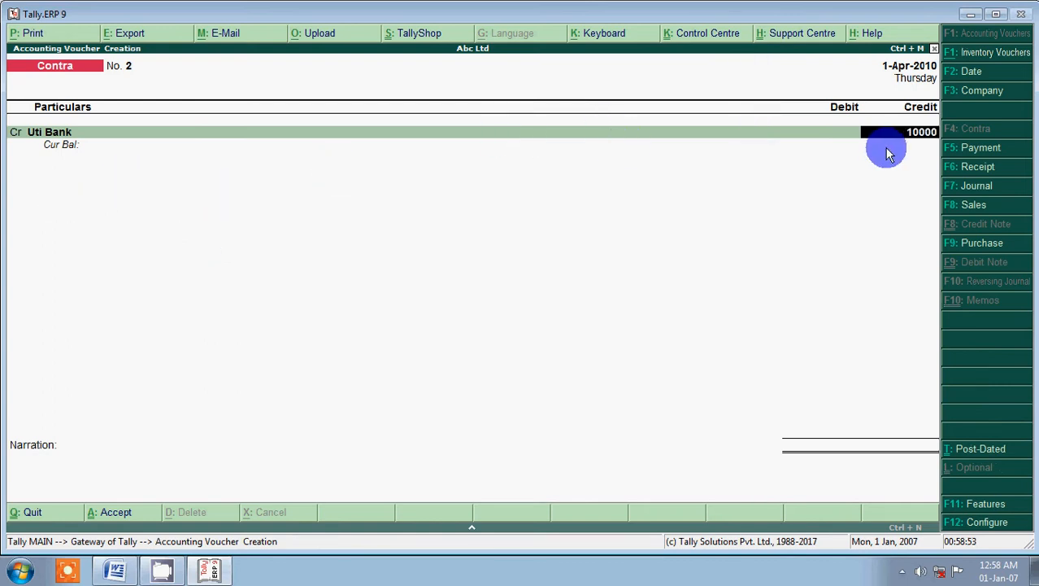
key("Return")
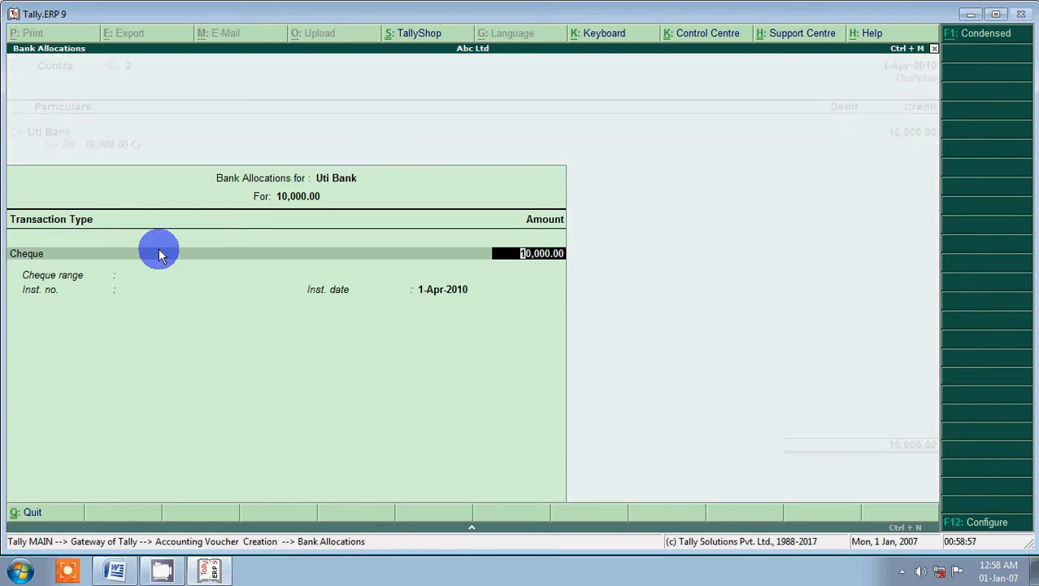
key("Return")
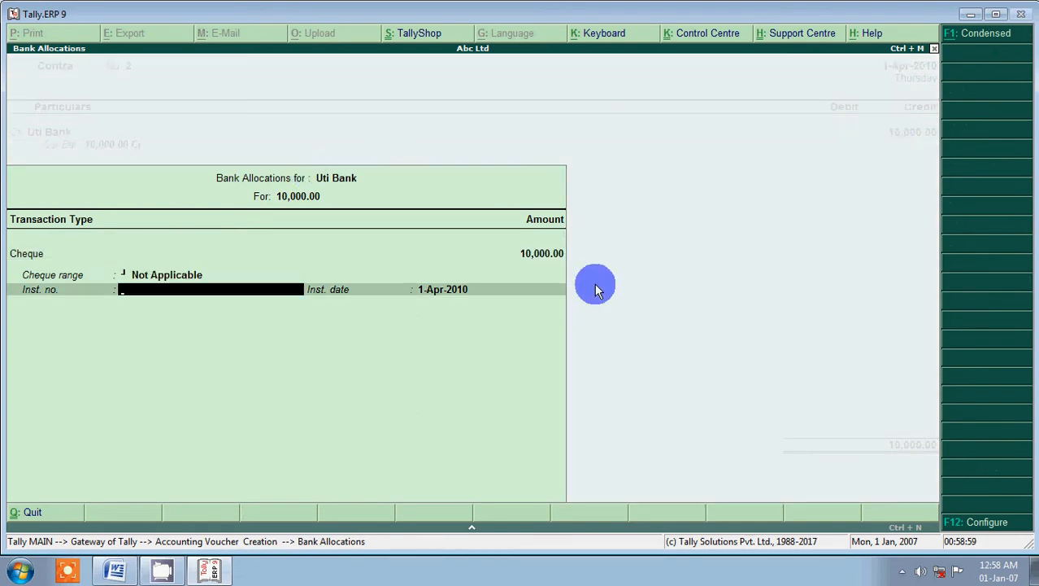
key("Return")
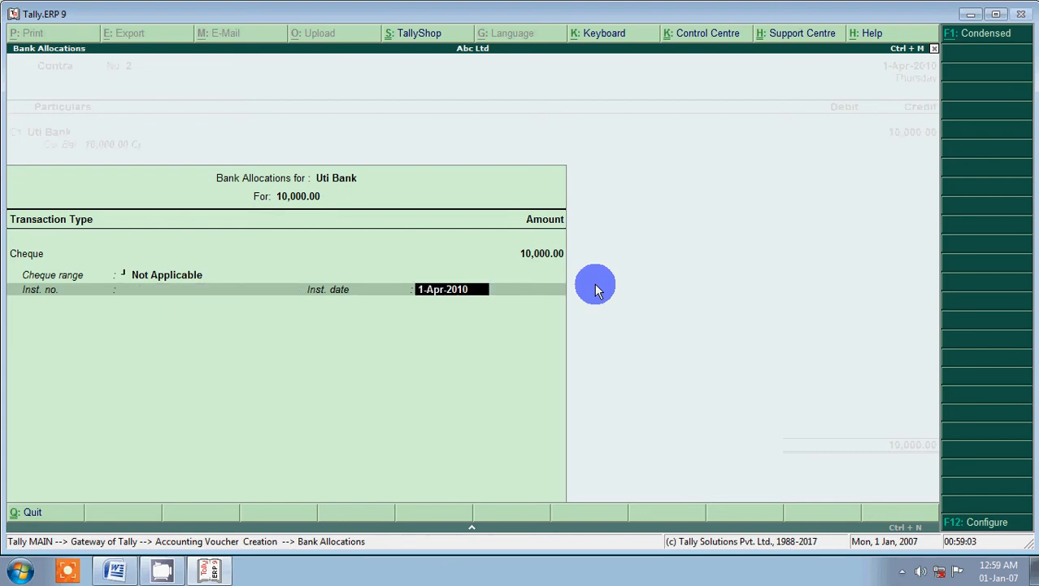
key("Return")
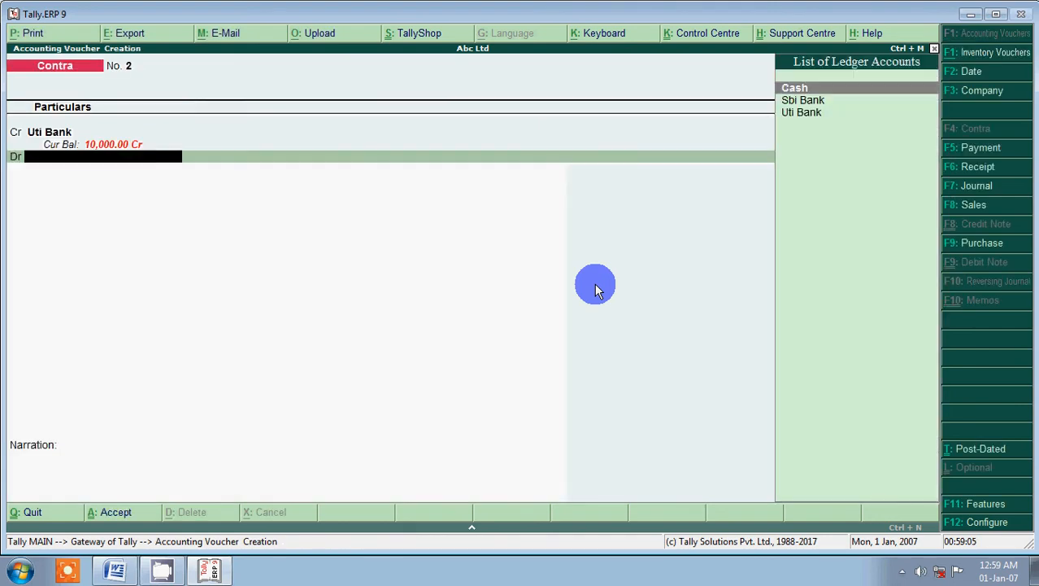
- Following the UTI to SBI transfer example in Word, debit Sbi Bank with 10,000.00 in Tally's contra voucher 2, accepting the default Cheque/DD allocation
key("alt+Tab")
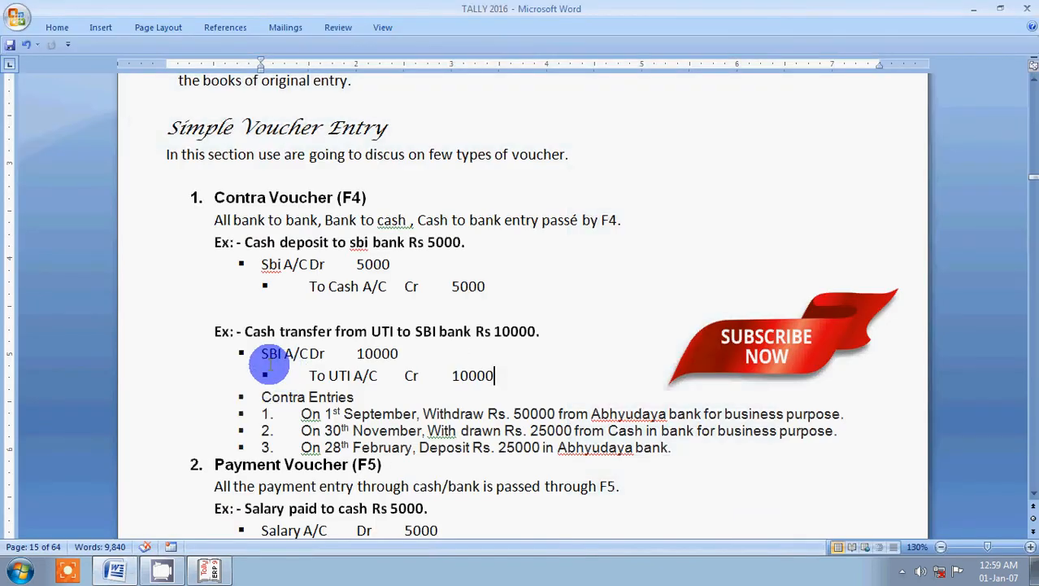
key("alt+Tab")
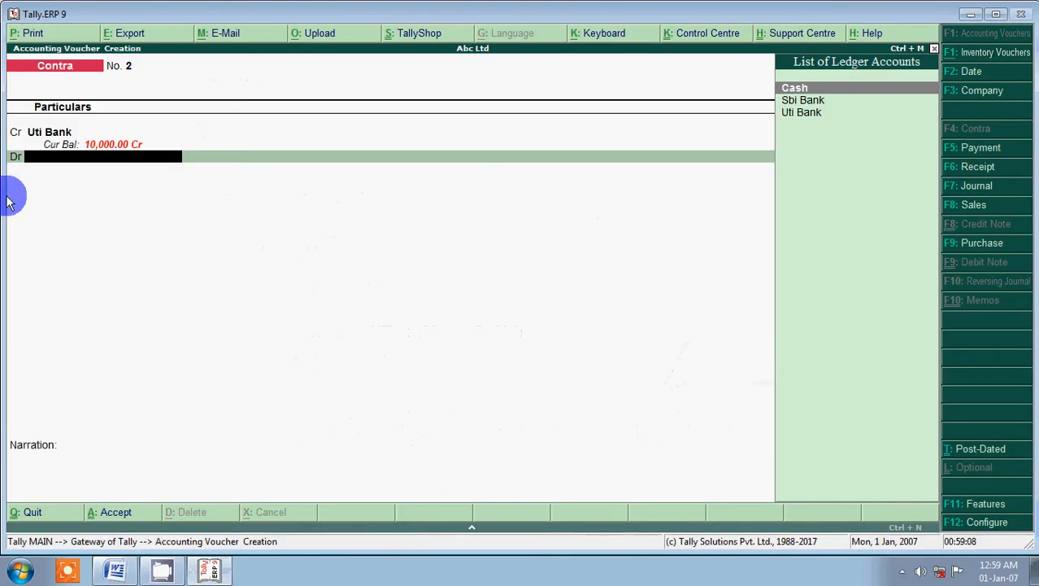
key("alt+Tab")
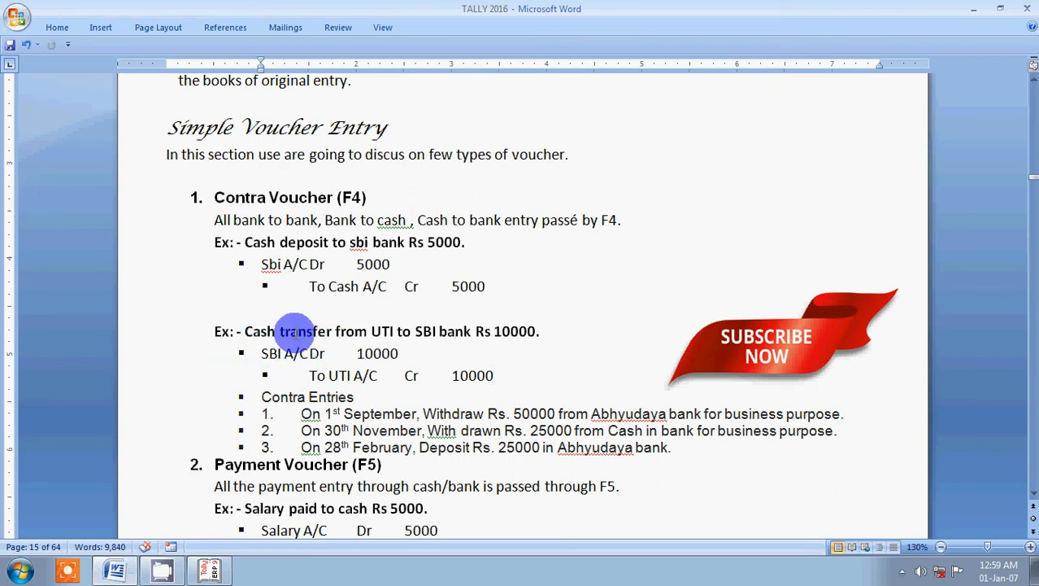
left_click_drag(302, 375, 472, 375)
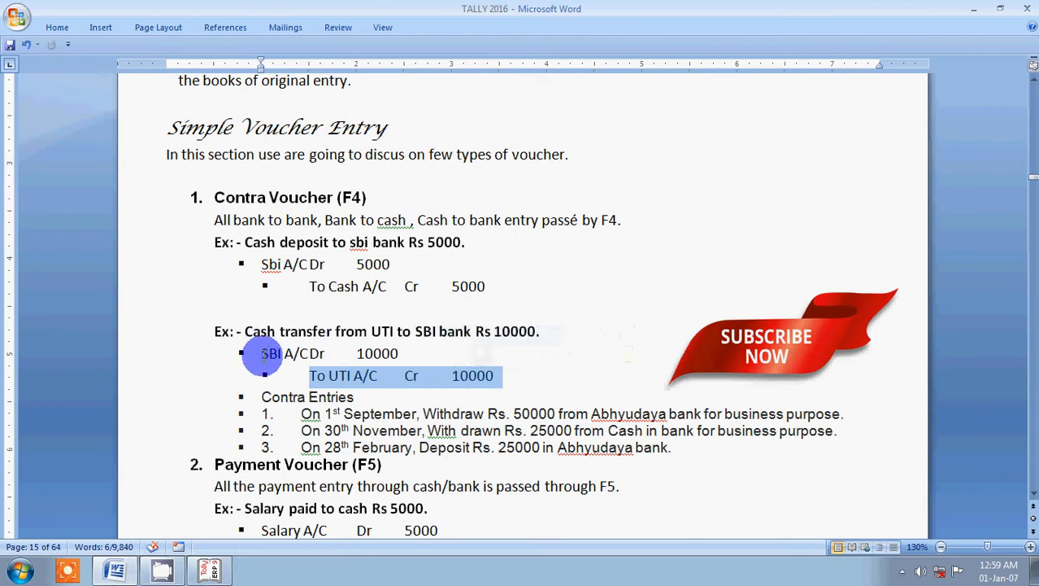
key("alt+Tab")
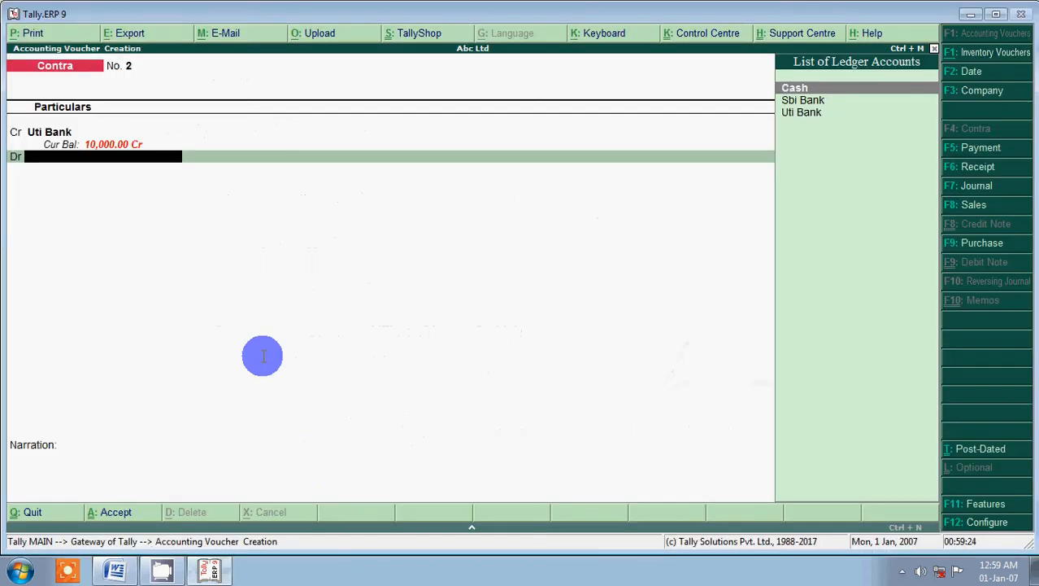
key("Down")
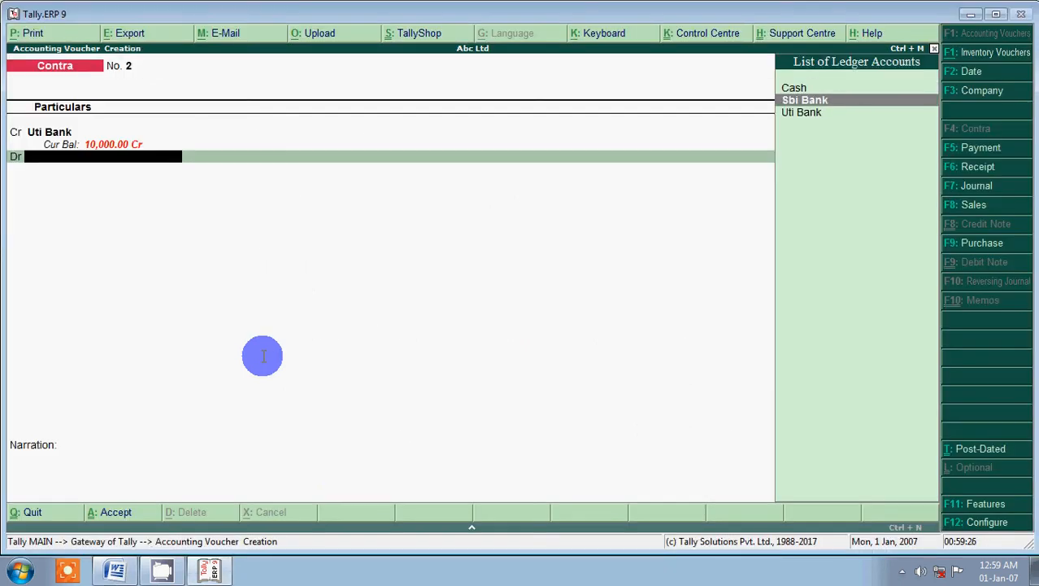
left_click(834, 96)
key("Return")
key("Return")
key("Return")
key("Return")
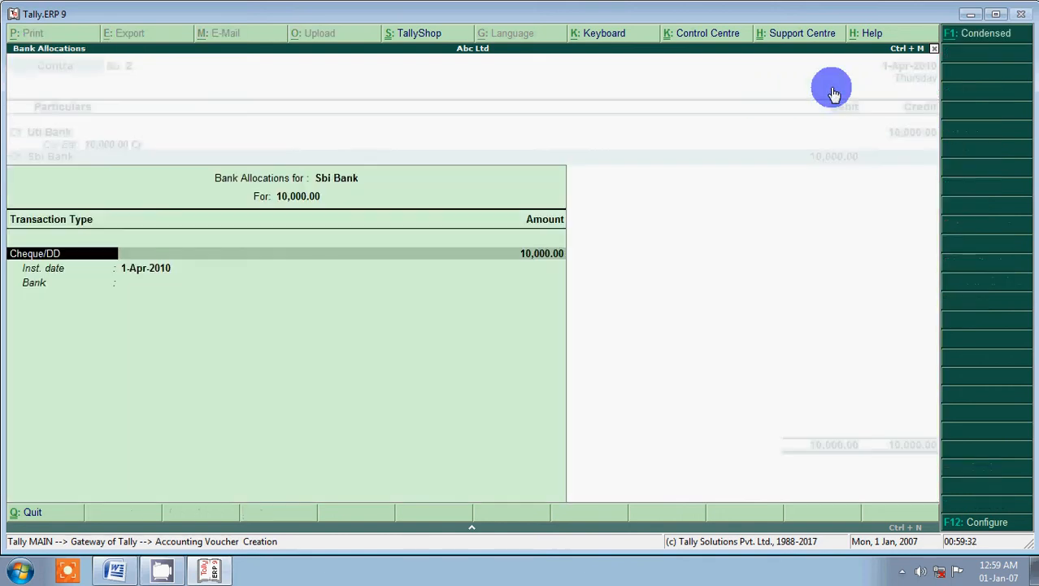
key("Return")
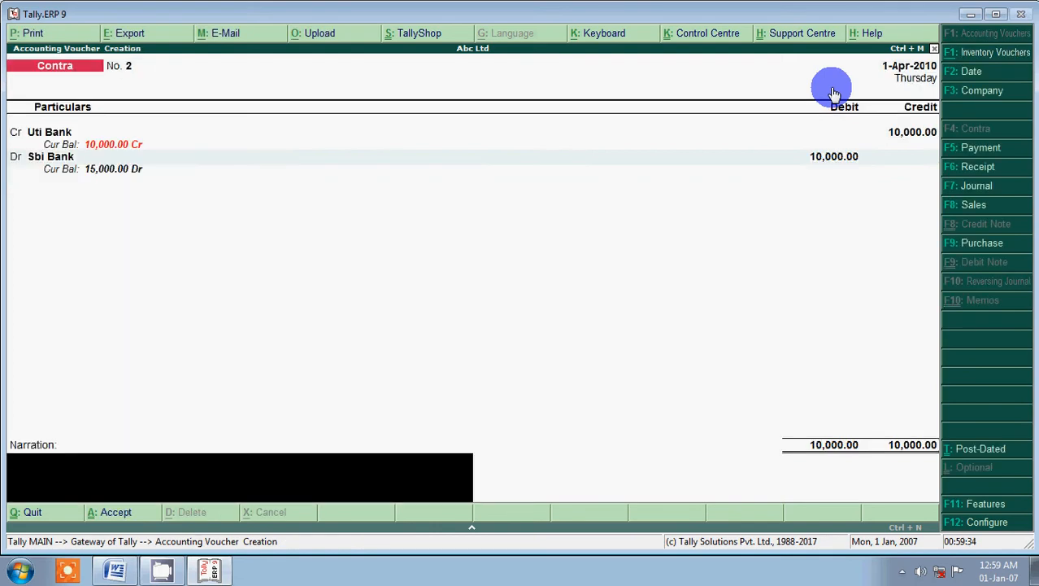
- Check the transfer wording in Word, add the narration "(being cash transfer from uti to sbi bank" in Tally and save the contra voucher
key("alt+Tab")
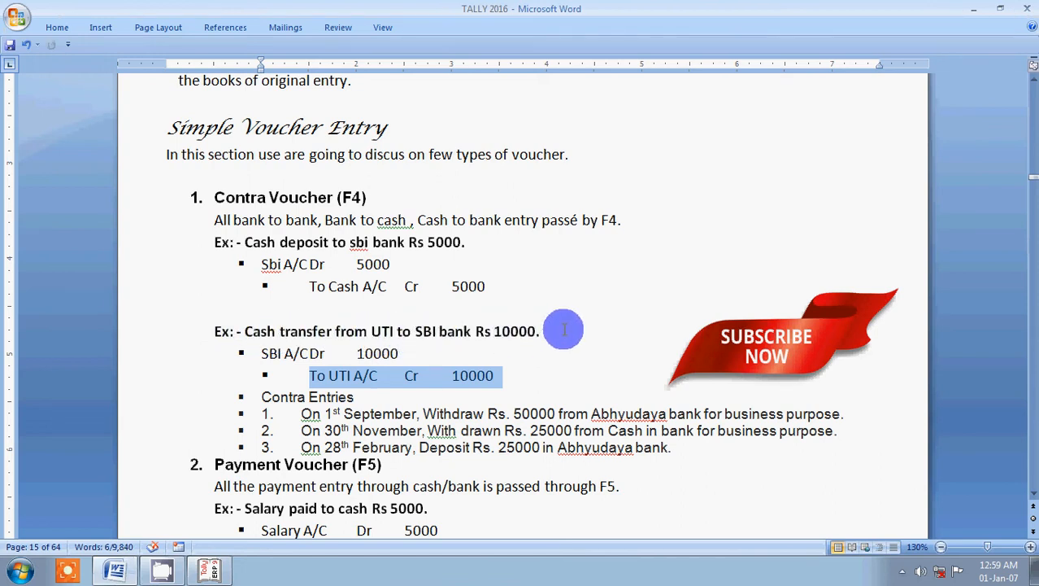
key("alt+Tab")
type("(being cash transfer from uti to sbi bank")
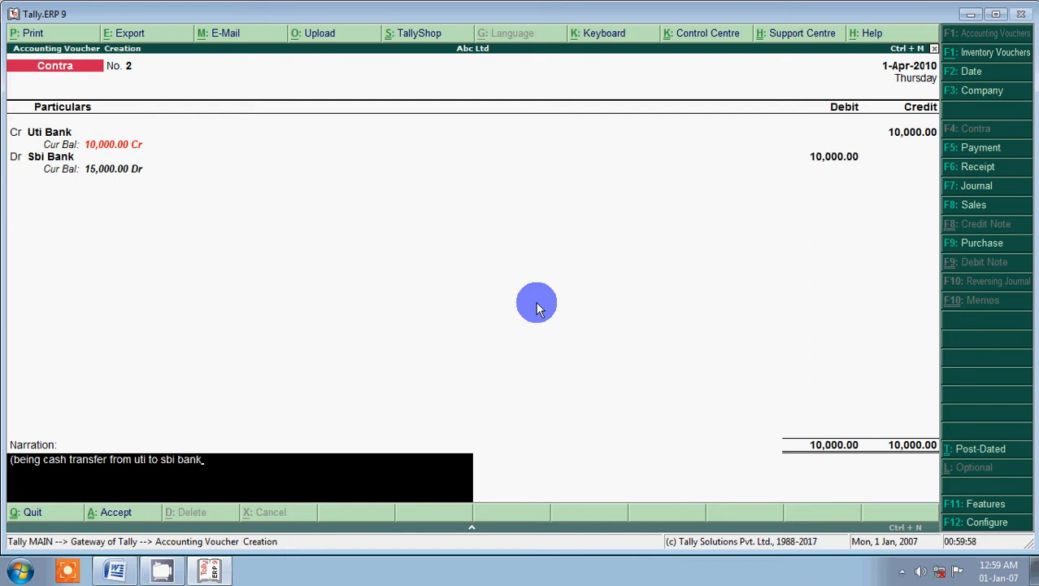
key("Return")
key("Return")
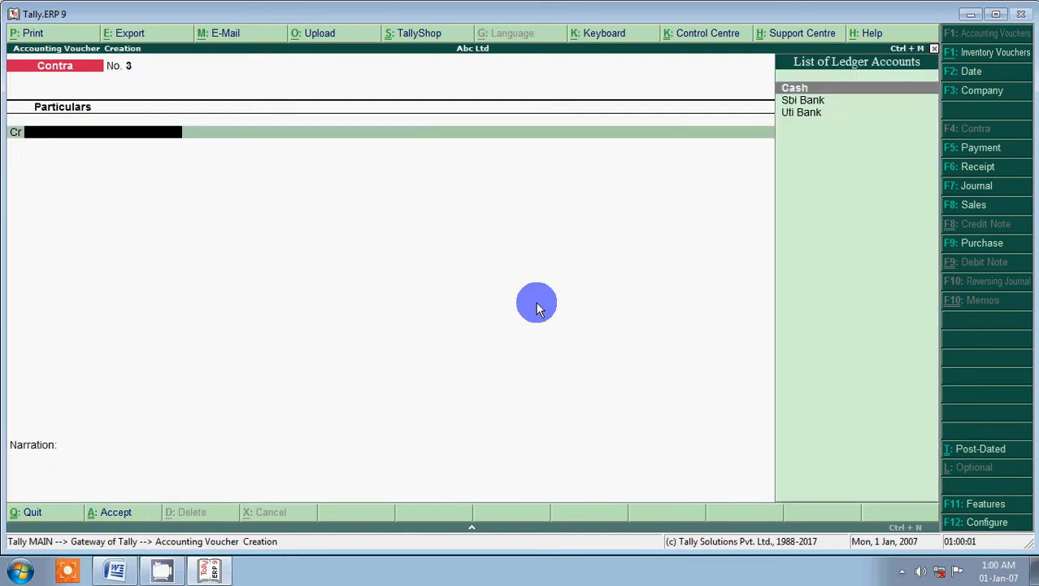
- Review the contra exercises and the Payment Voucher salary example in Word, and switch Tally's voucher entry to a Payment voucher
key("alt+Tab")
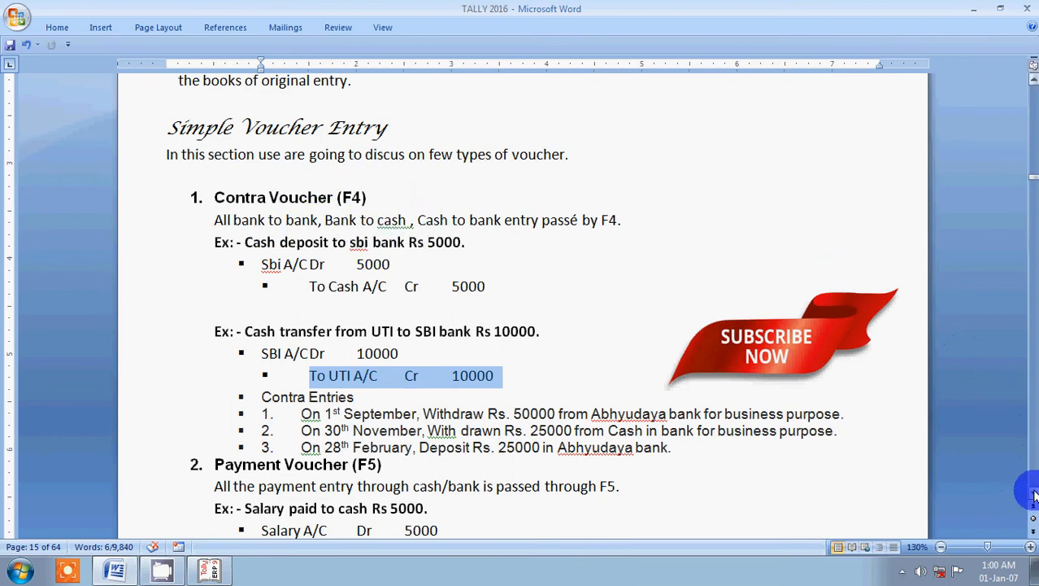
left_click(1033, 494)
left_click_drag(1034, 495, 1033, 495)
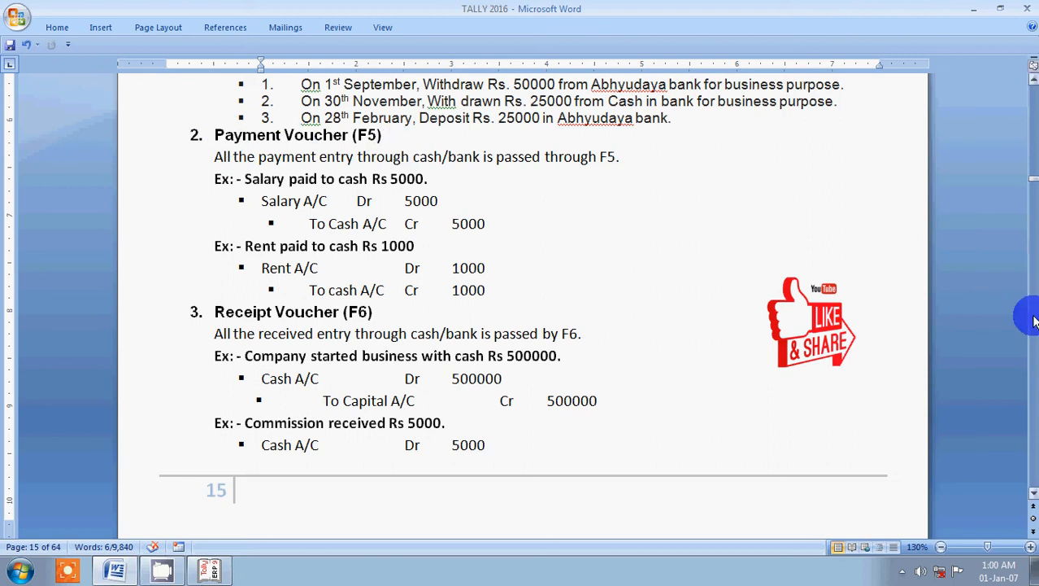
left_click_drag(301, 84, 692, 118)
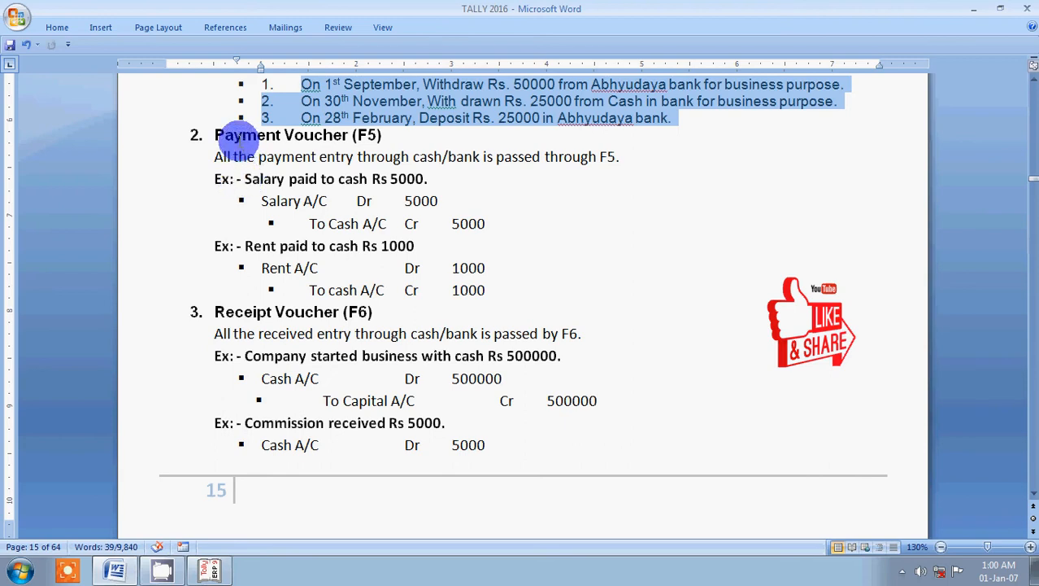
left_click_drag(214, 135, 364, 136)
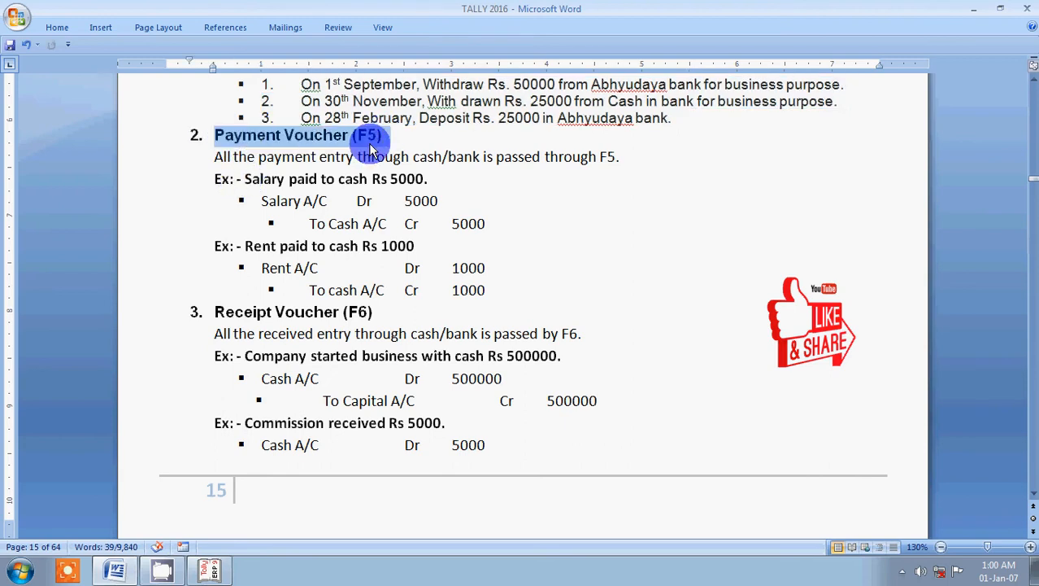
left_click(264, 192)
left_click_drag(237, 179, 437, 172)
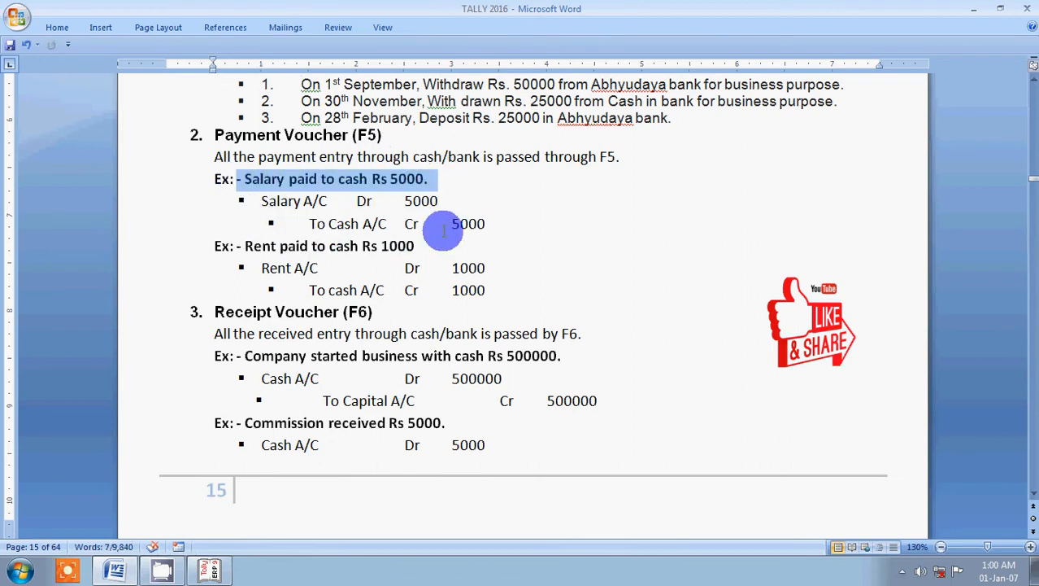
key("alt+Tab")
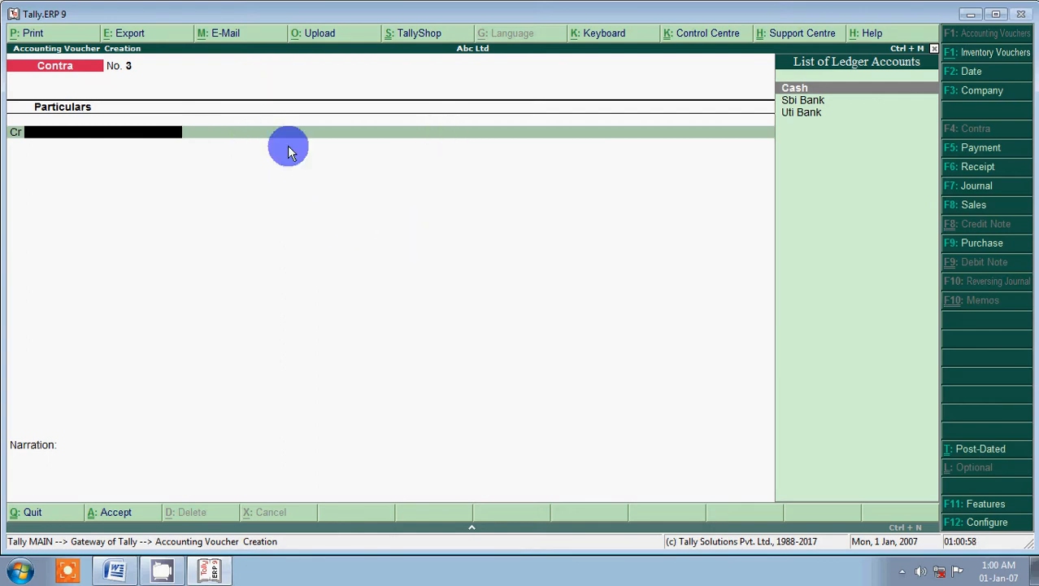
left_click(968, 150)
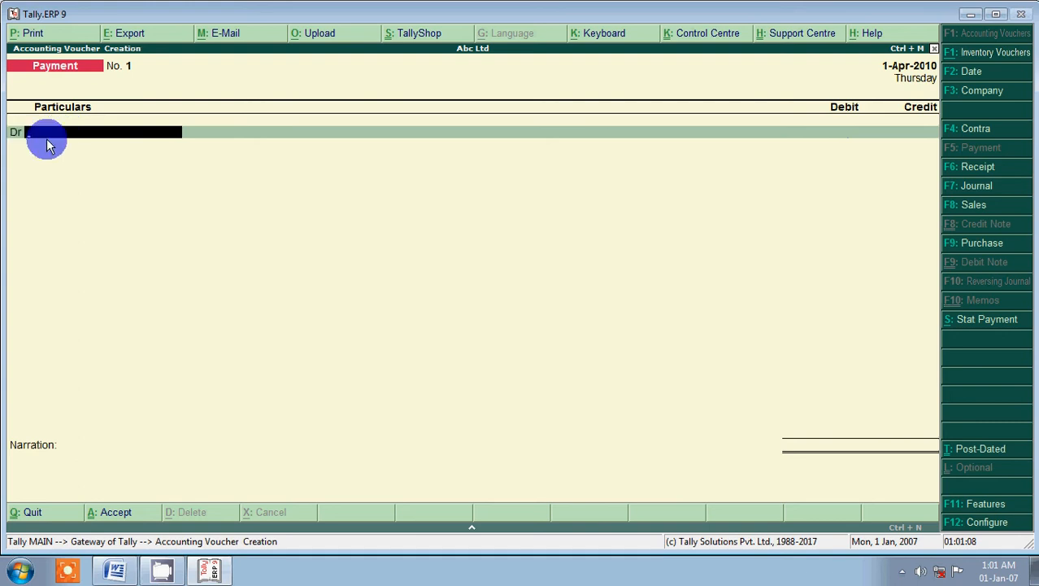
- Check the salary debit entry in Word, and start a new ledger named Salary from Tally's payment voucher, leaving the alias blank
key("alt+Tab")
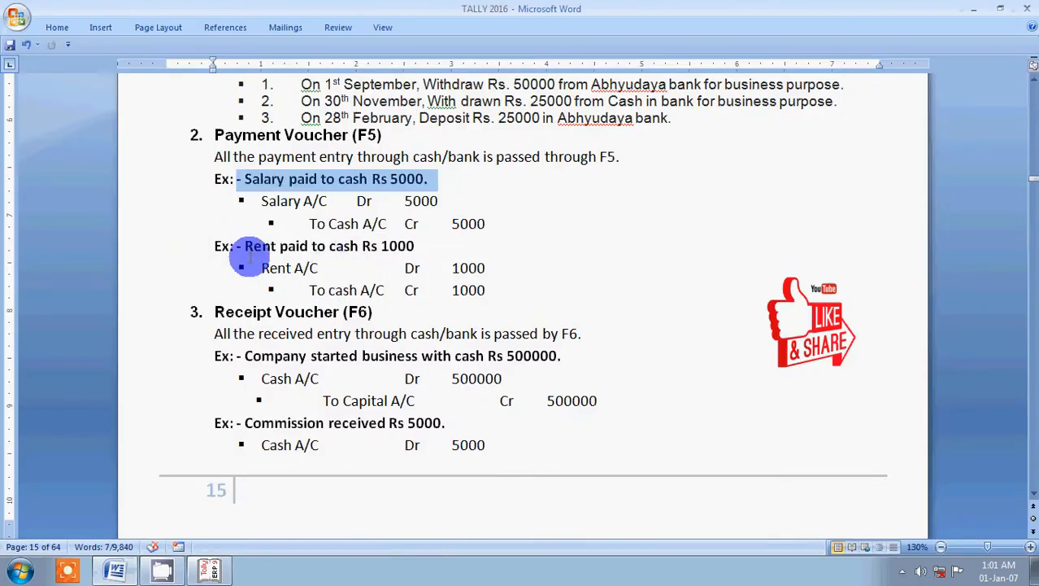
left_click(246, 181)
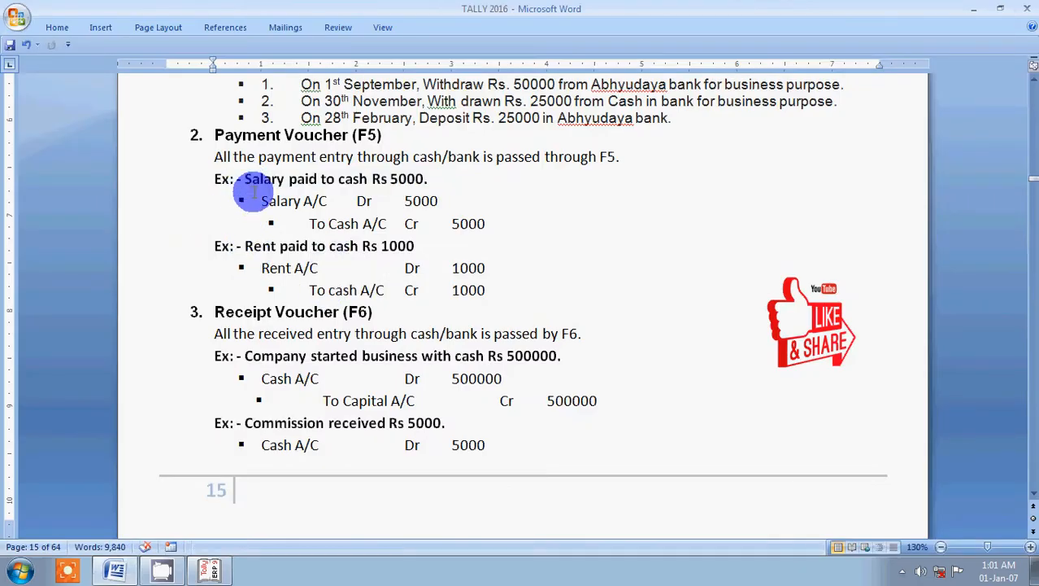
left_click_drag(262, 201, 442, 203)
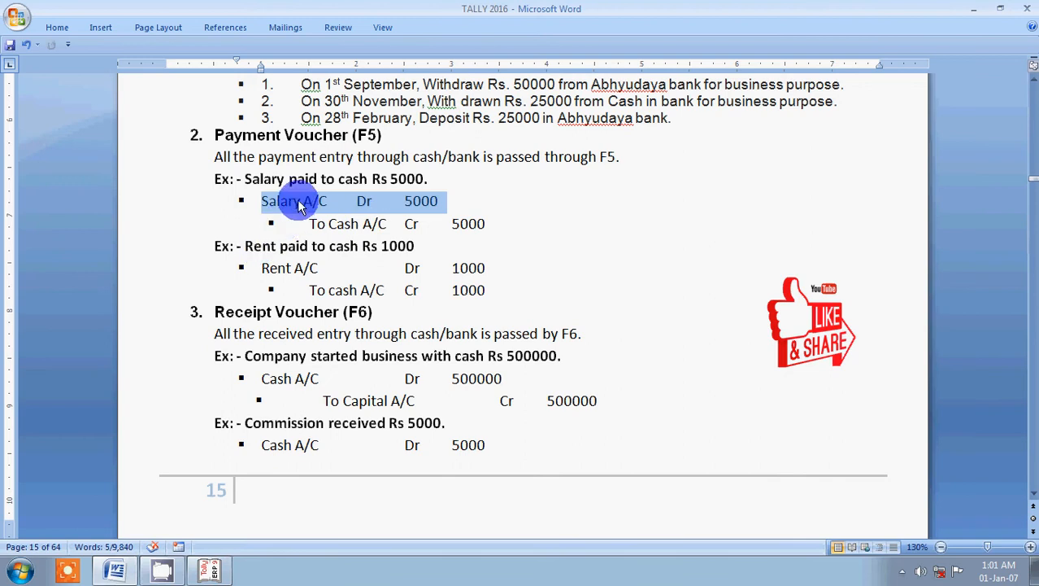
key("alt+Tab")
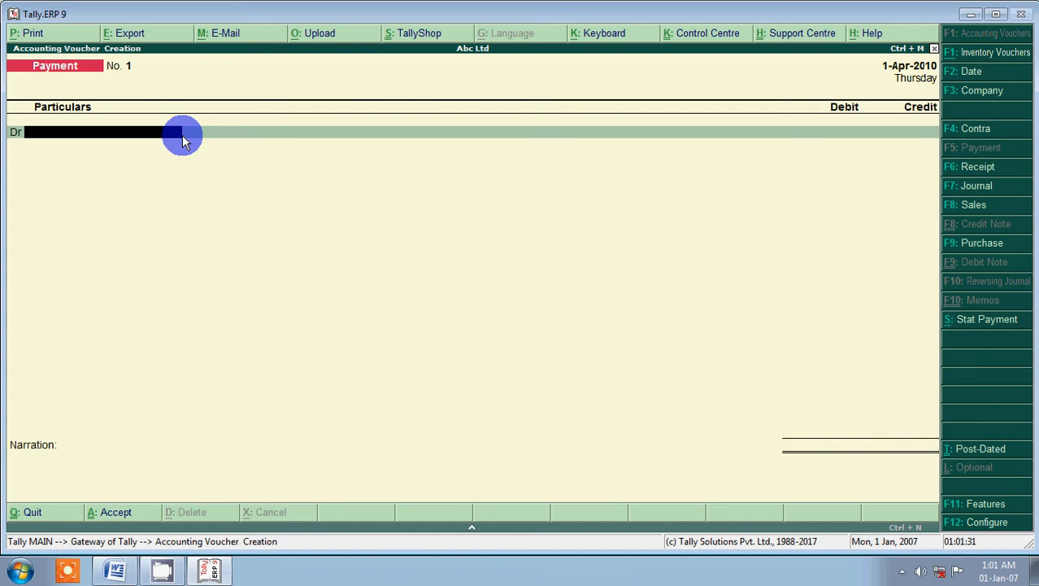
key("alt+c")
type("Sa")
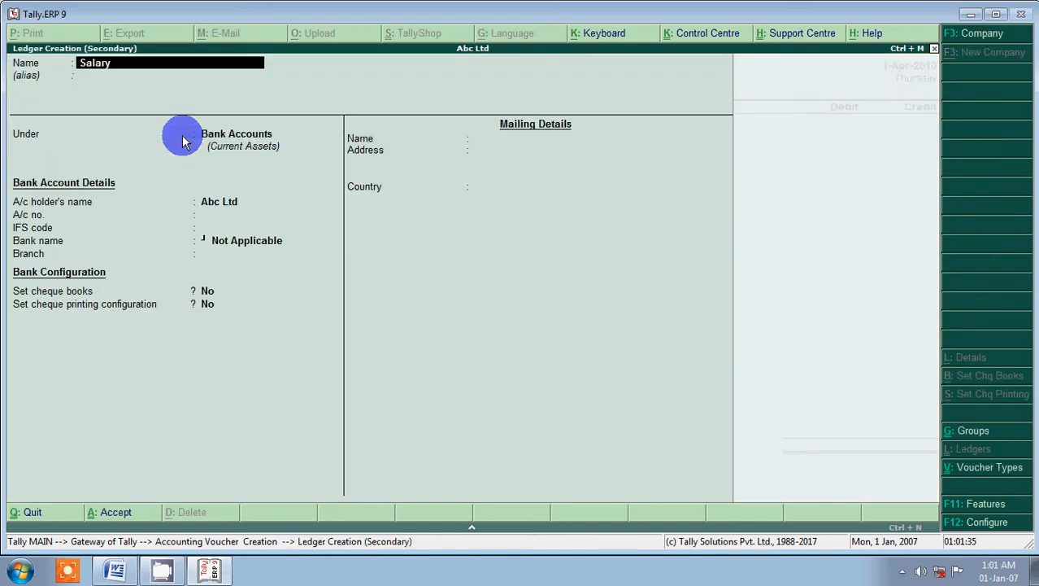
type("lary")
key("Return")
key("Return")
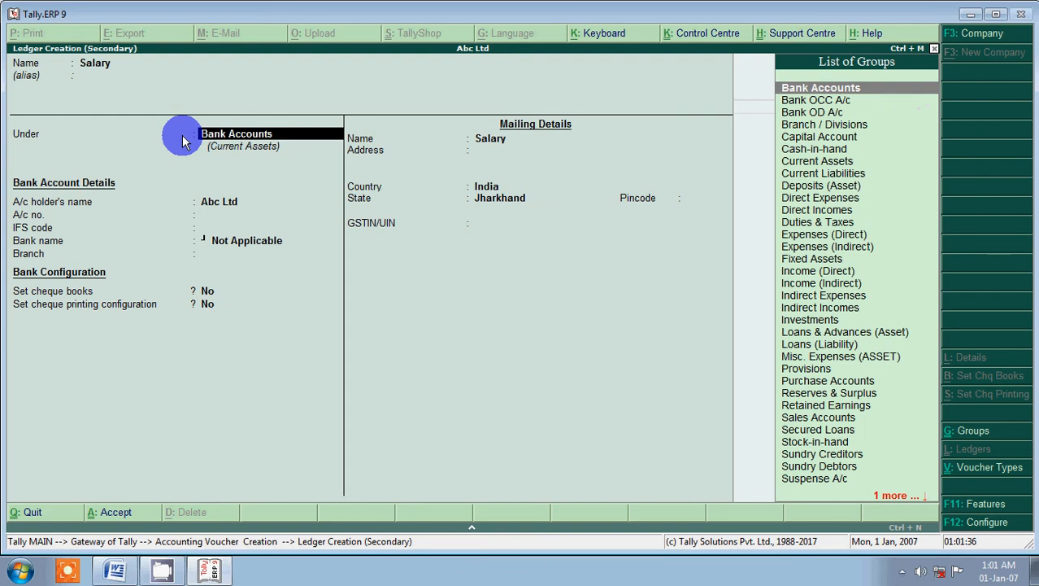
- Place the Salary ledger under Indirect Expenses, keep its remaining inventory, bank and tax details at their defaults, and save it
type("Ind")
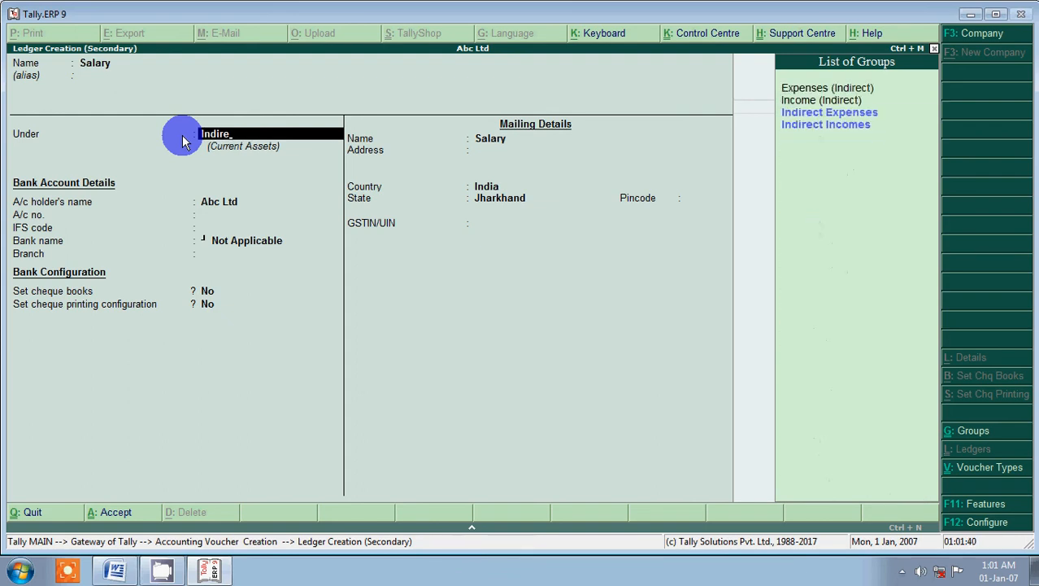
type("ire")
key("Return")
key("Return")
key("Return")
key("Return")
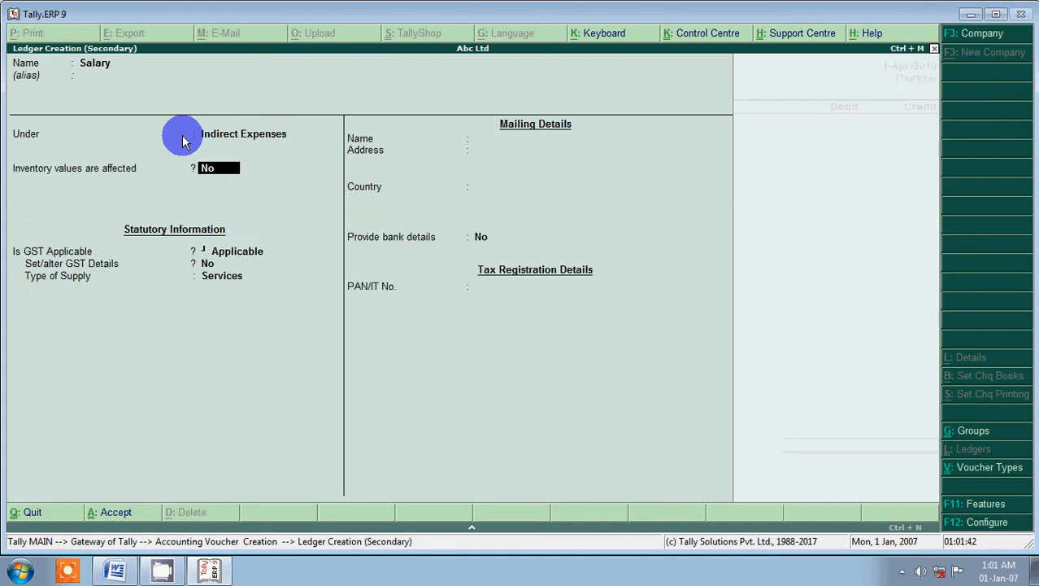
key("Return")
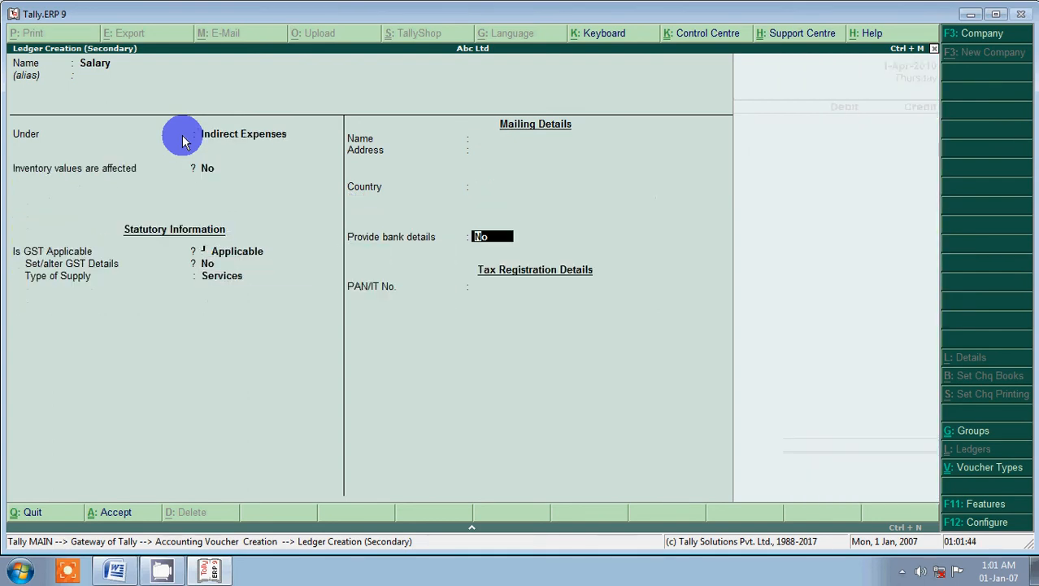
key("Return")
key("Return")
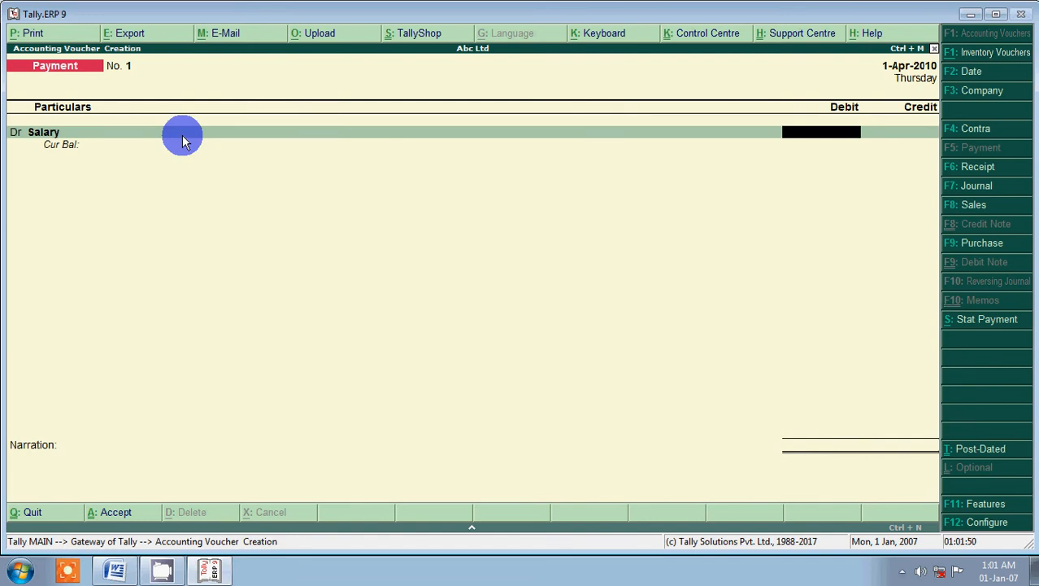
- Following the salary example in Word, debit Salary with 5000 and credit Cash with 5,000.00 in Tally's payment voucher 1
key("alt+Tab")
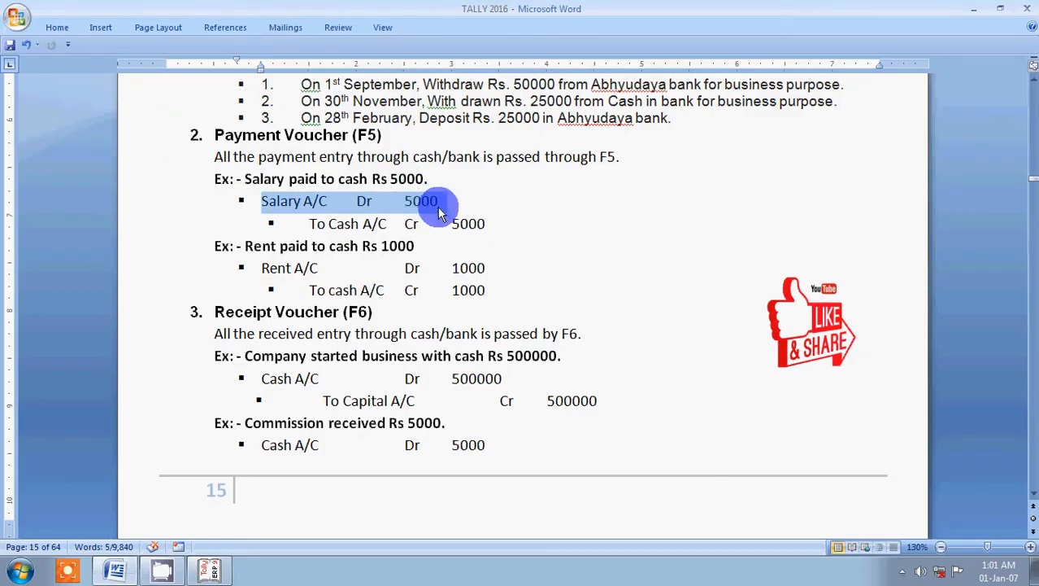
key("alt+Tab")
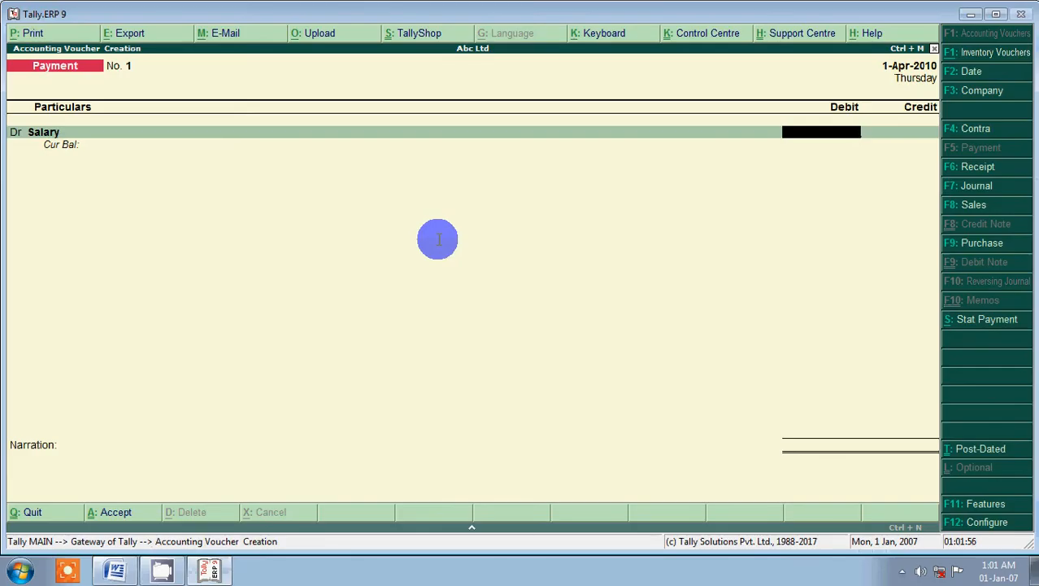
type("5000")
key("Return")
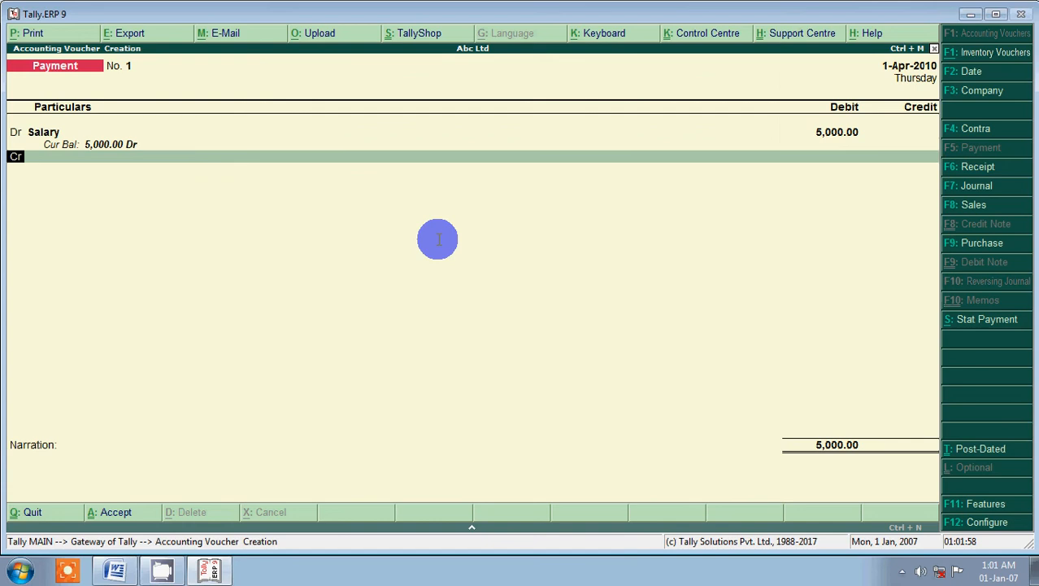
key("Return")
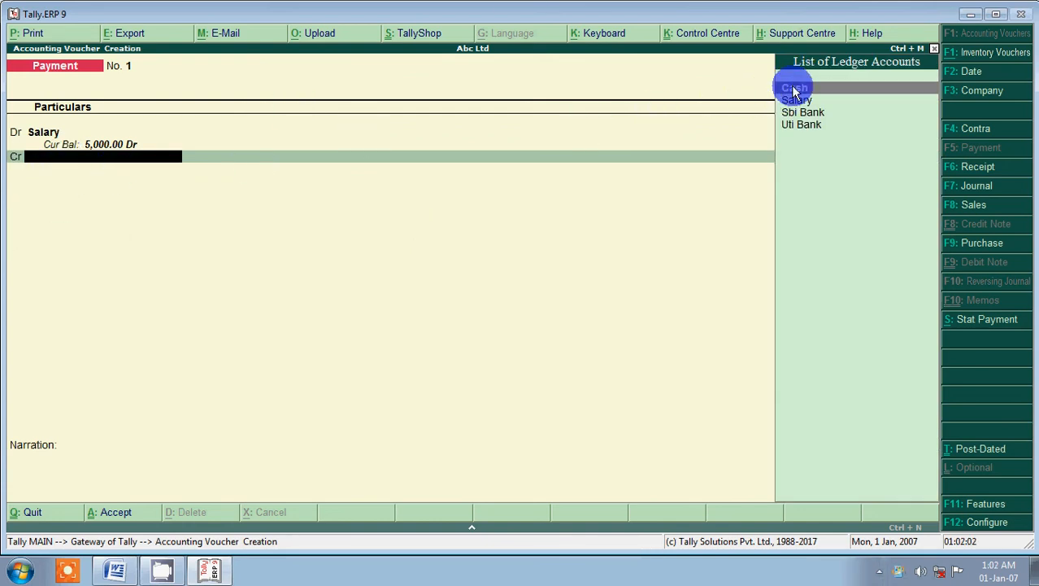
key("Return")
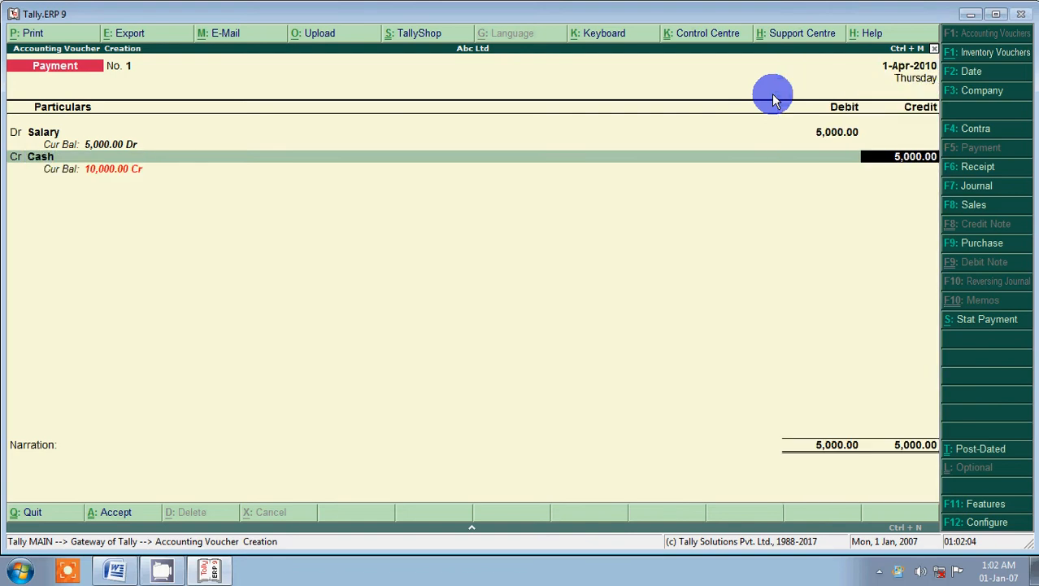
key("Return")
key("Return")
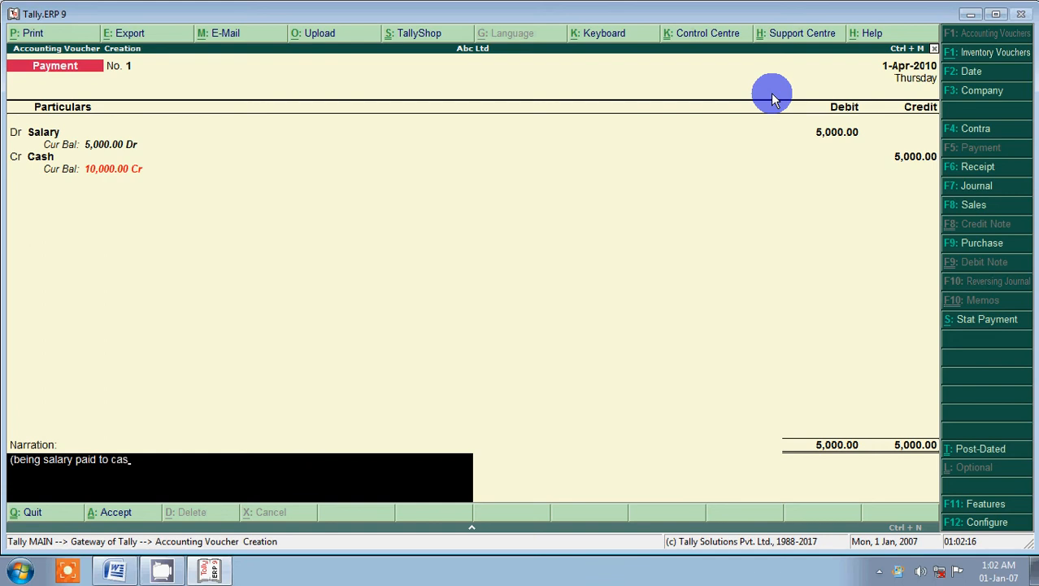
- Complete the narration as "(being salary paid to cash" and save the payment voucher
type("h")
key("Return")
key("Return")
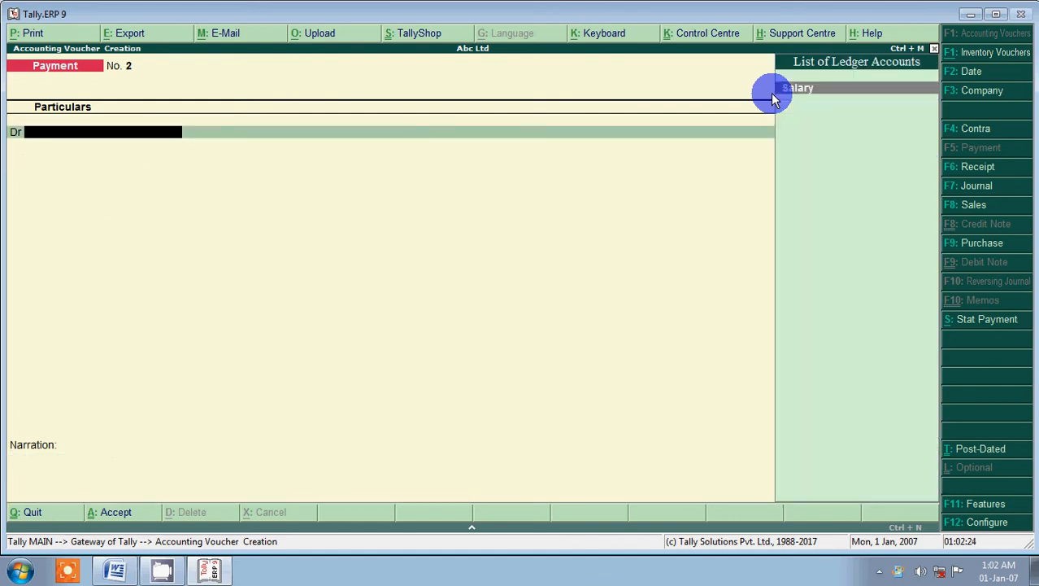
- Check the rent example in Word, and start a new ledger named Rent from Tally's payment voucher, leaving the alias blank
key("alt+Tab")
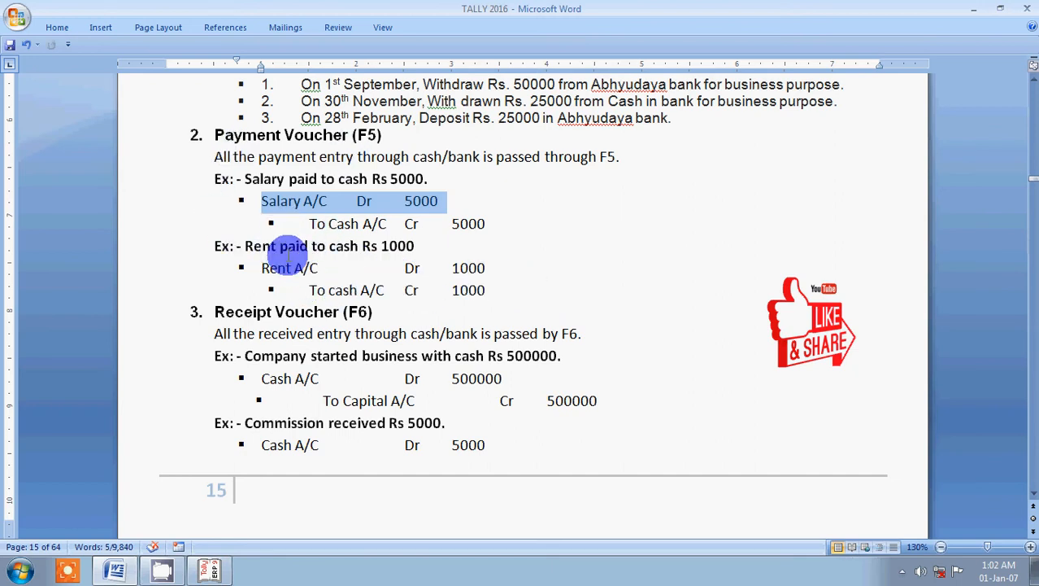
key("alt+Tab")
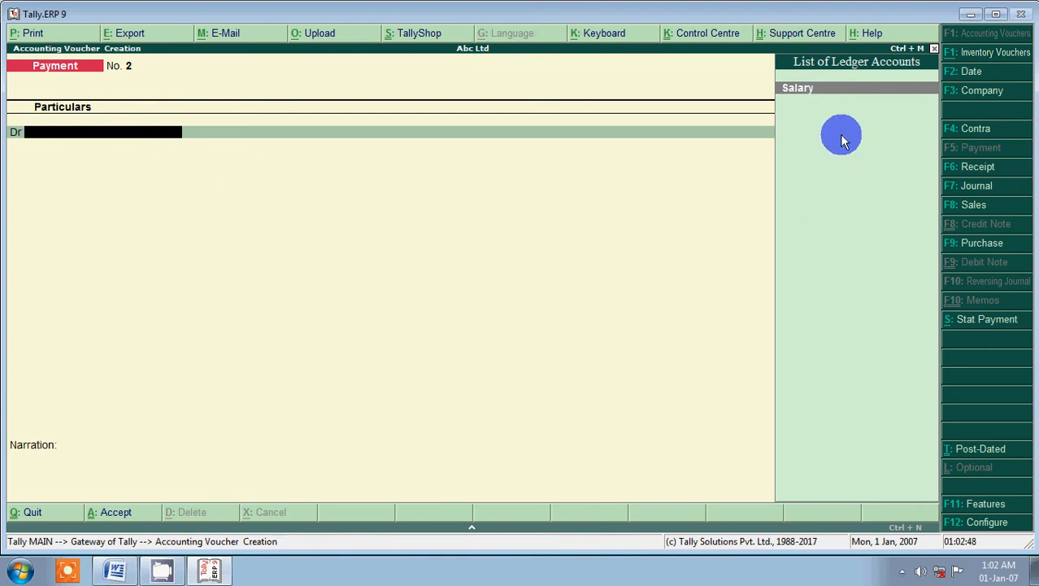
key("alt+c")
type("Ren")
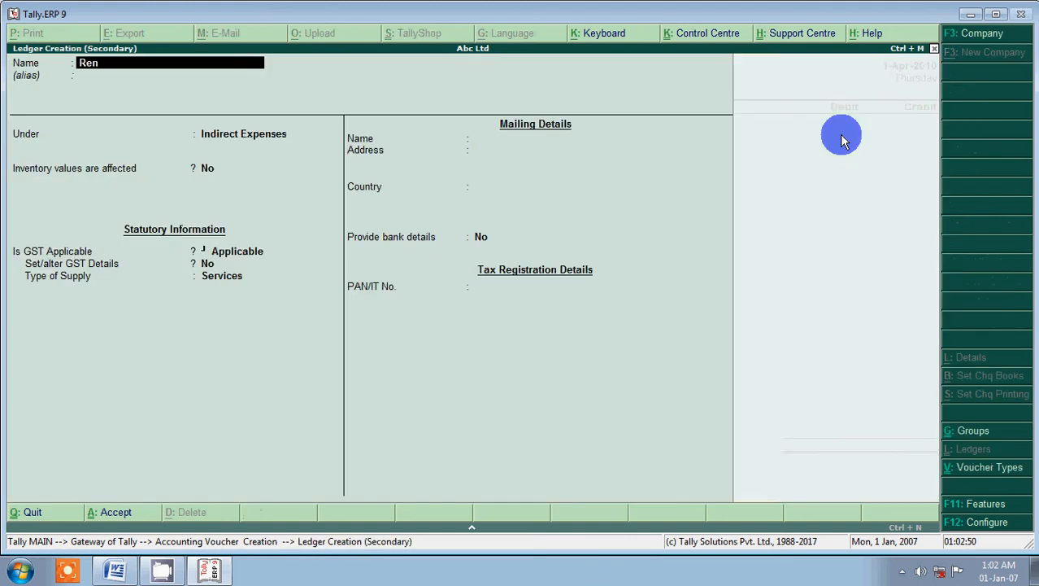
key("Return")
key("Return")
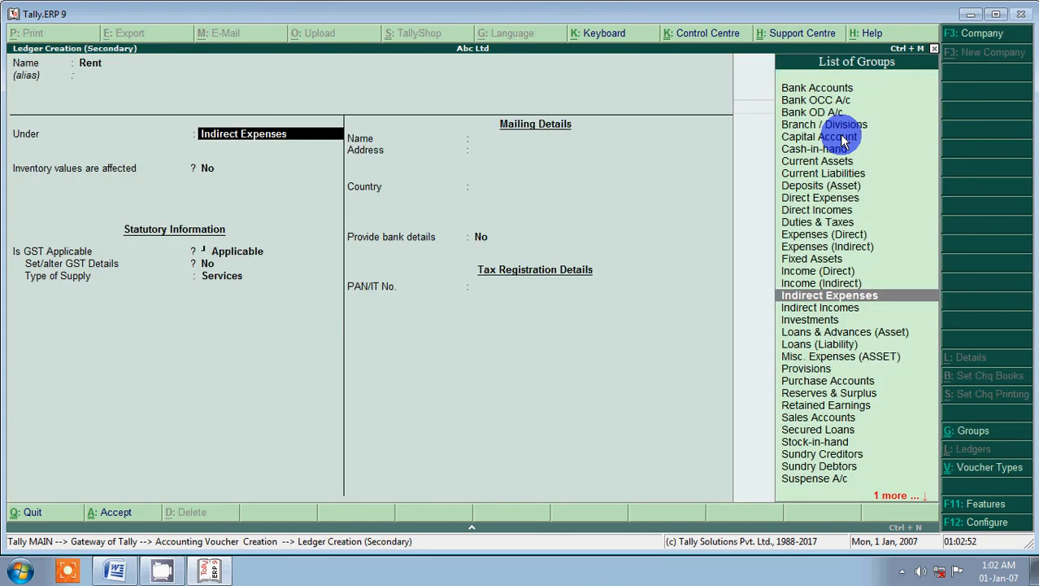
- Place the Rent ledger under Indirect Expenses, keep its remaining details at their defaults, and save it into the payment voucher's debit line
key("Return")
key("Return")
key("Return")
key("Return")
key("Return")
key("Return")
key("Return")
key("Return")
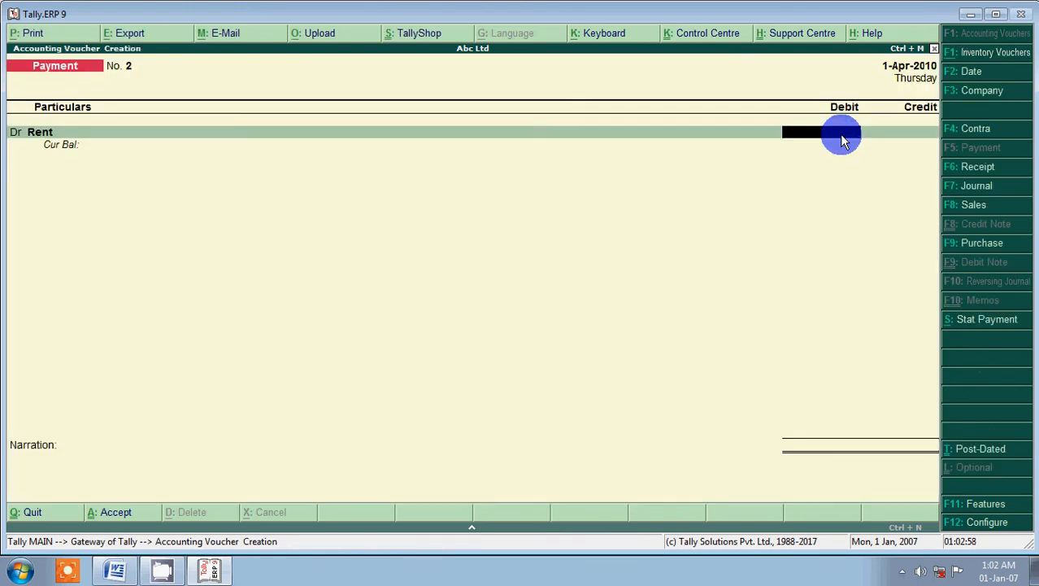
- Following the rent example in Word, debit Rent with 1000 and credit Cash with 1,000.00 in Tally's payment voucher 2
key("alt+Tab")
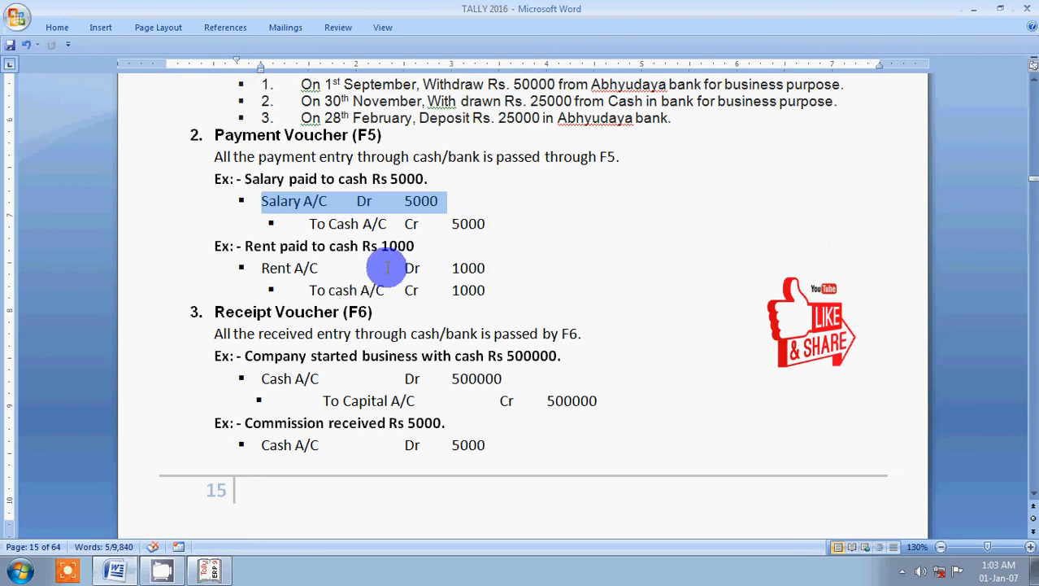
key("alt+Tab")
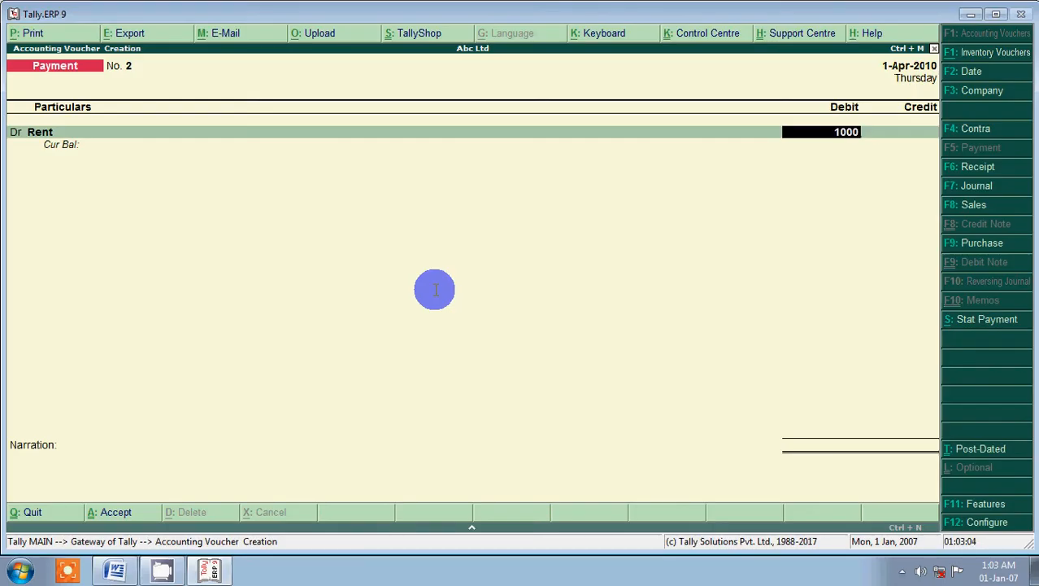
key("Return")
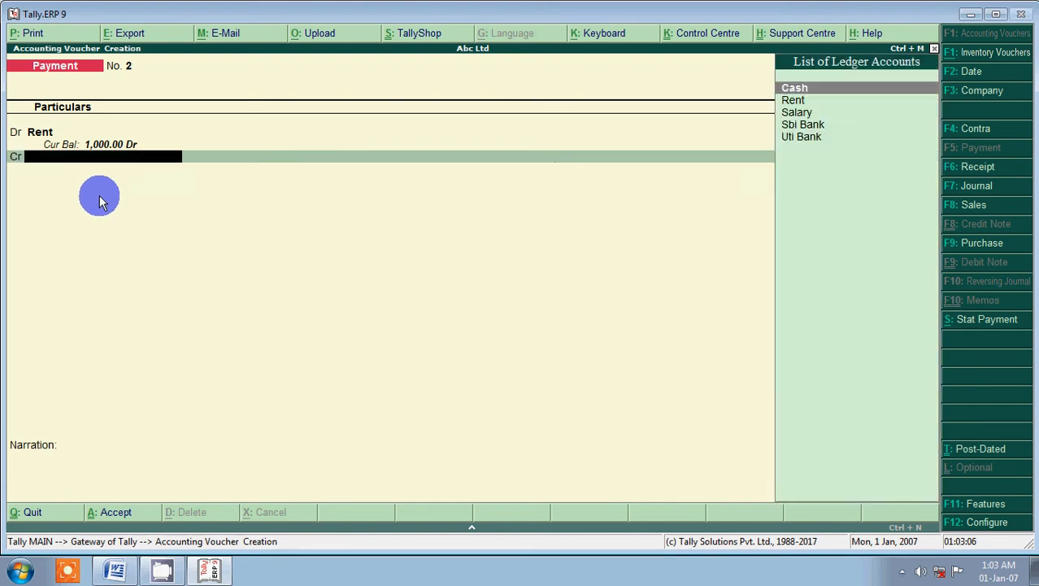
key("alt+Tab")
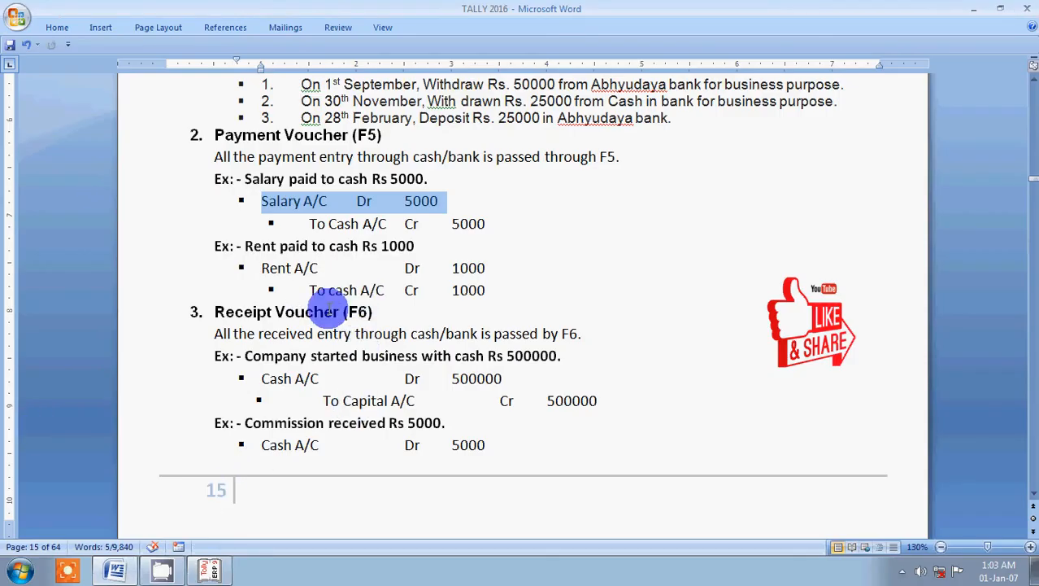
key("alt+Tab")
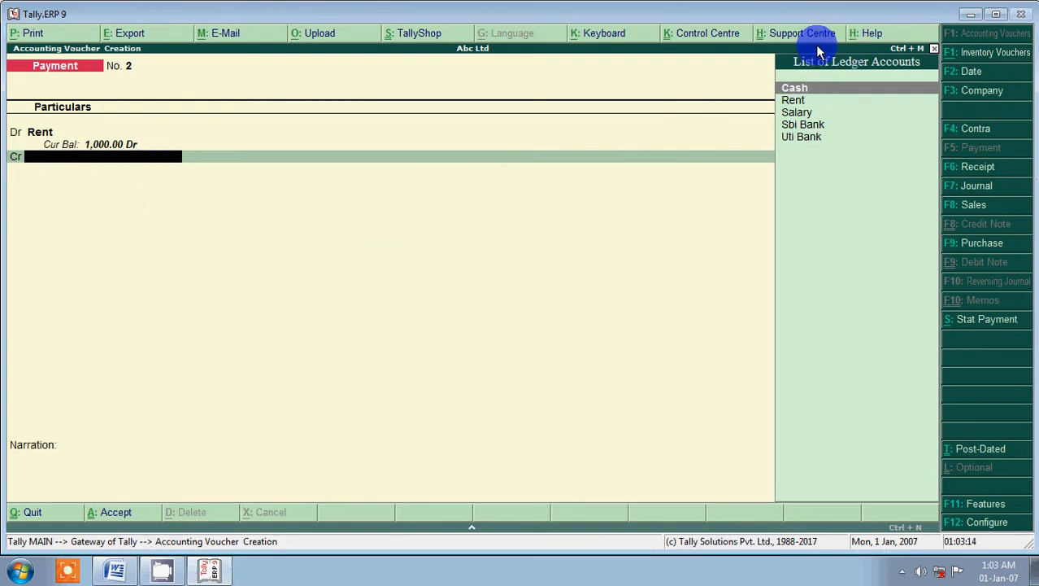
key("Return")
key("Return")
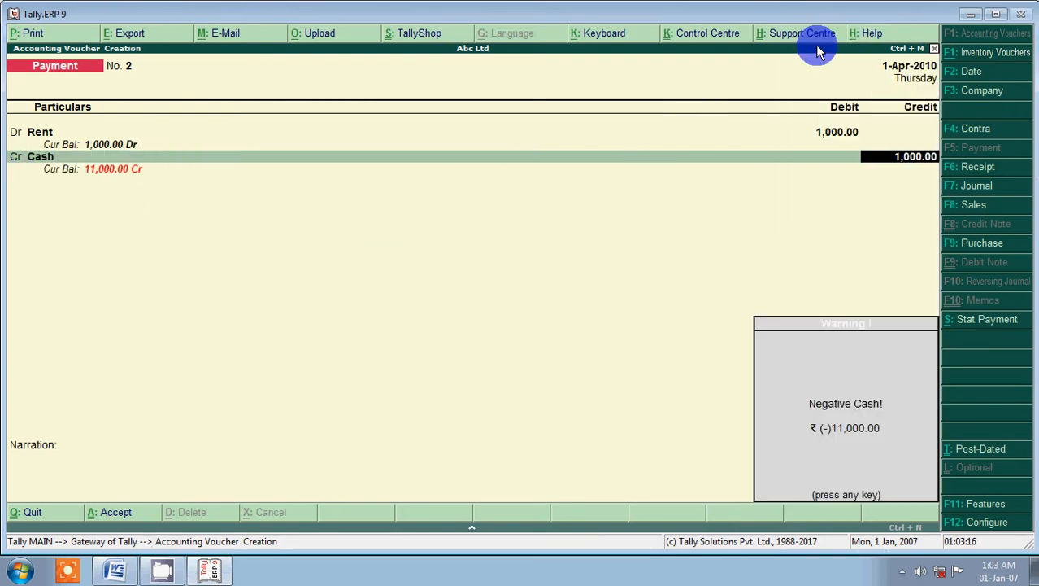
- Enter the narration "(being rent paid to cash)" and save the payment voucher
key("Return")
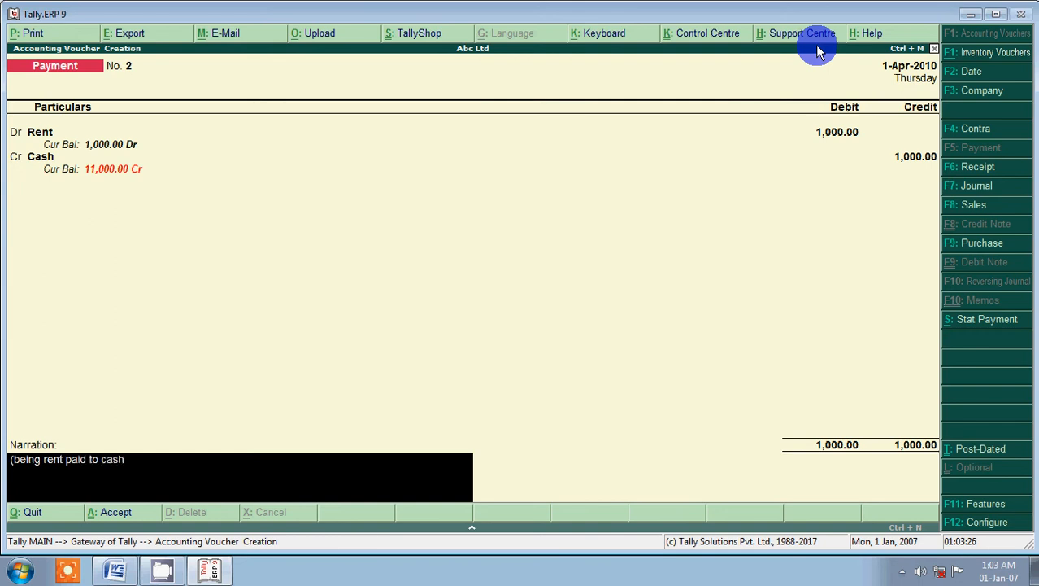
key("Return")
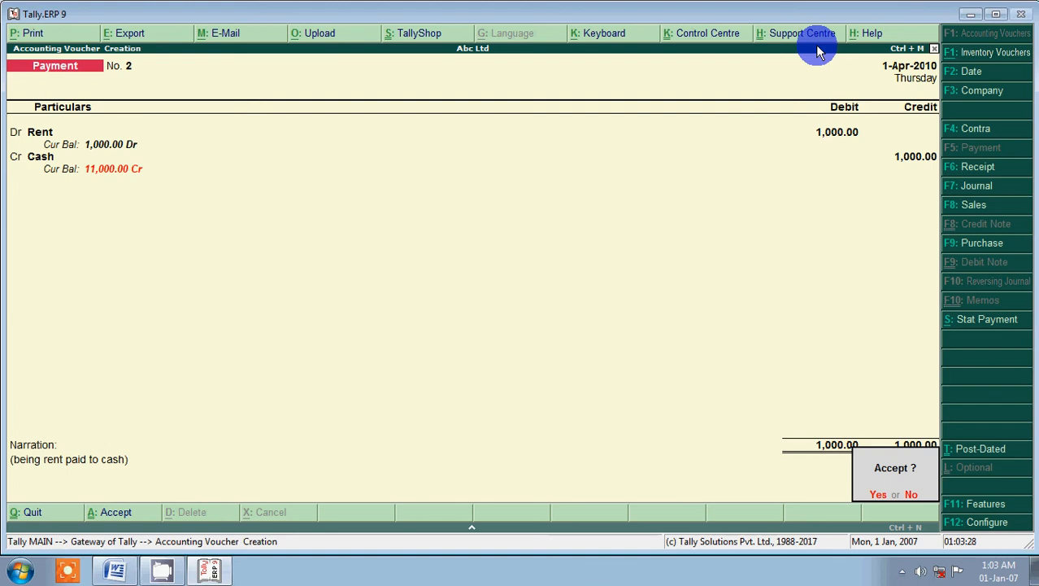
key("Return")
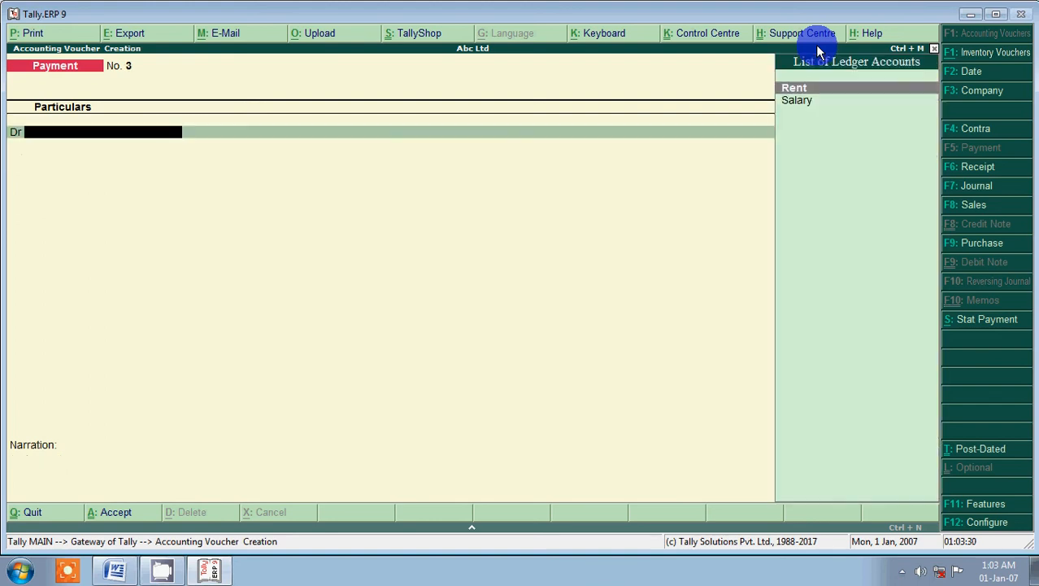
- Highlight the receipt voucher rule and the "Company started business with cash Rs 500000" example in Word, and open a receipt voucher in Tally
key("alt+Tab")
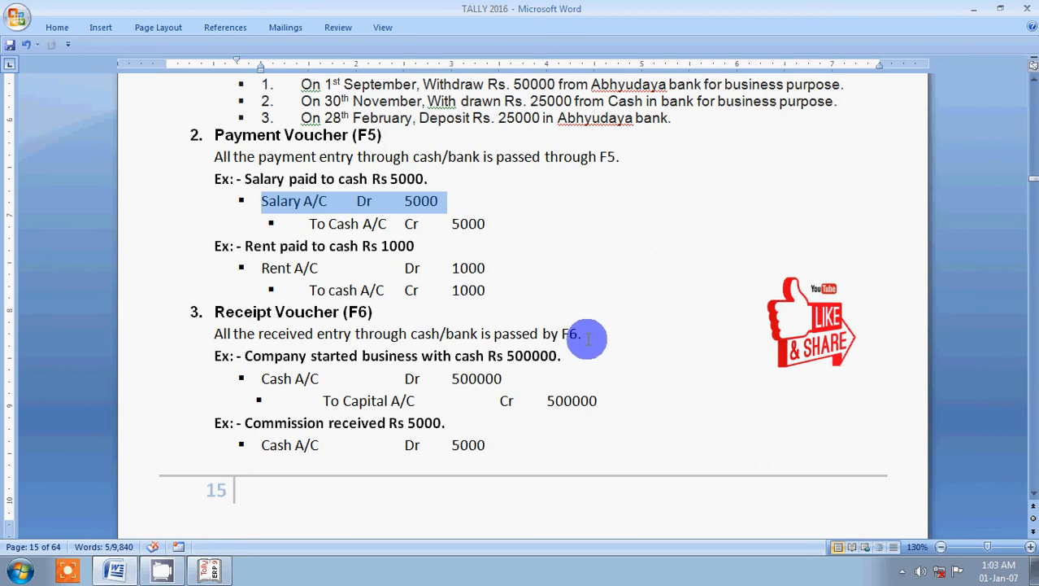
left_click_drag(581, 338, 445, 334)
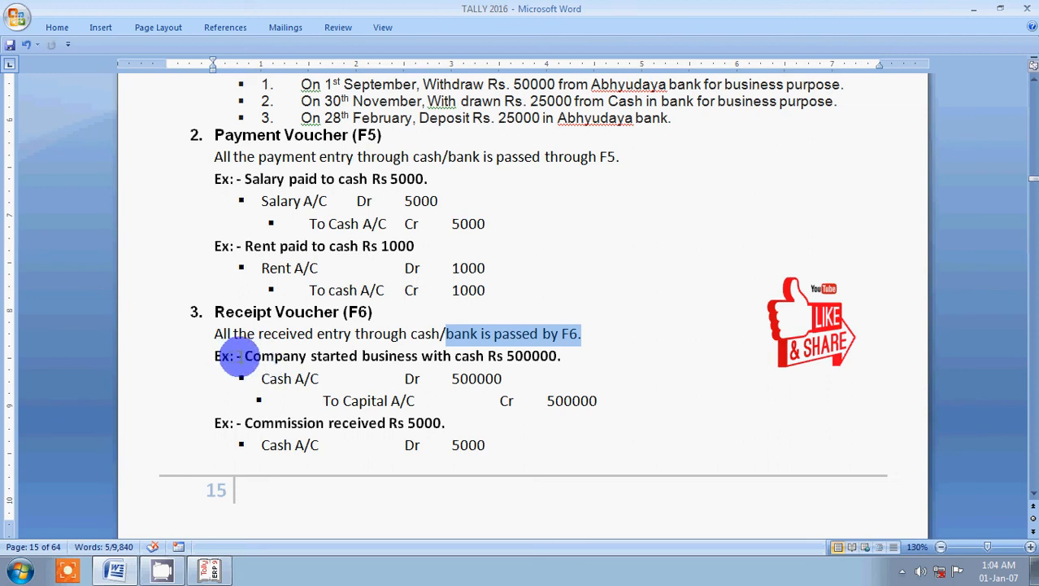
left_click_drag(242, 355, 557, 355)
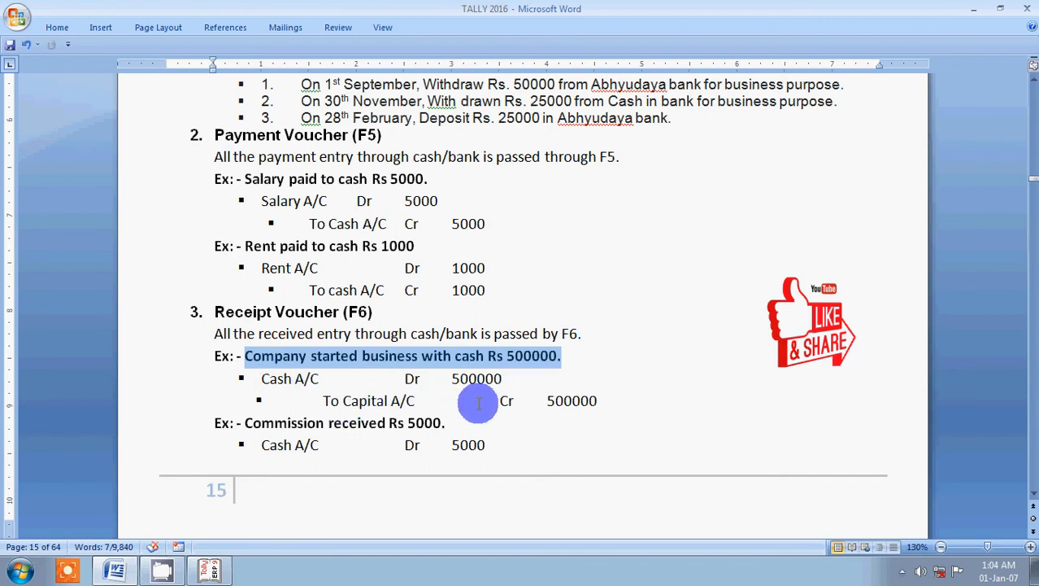
key("alt+Tab")
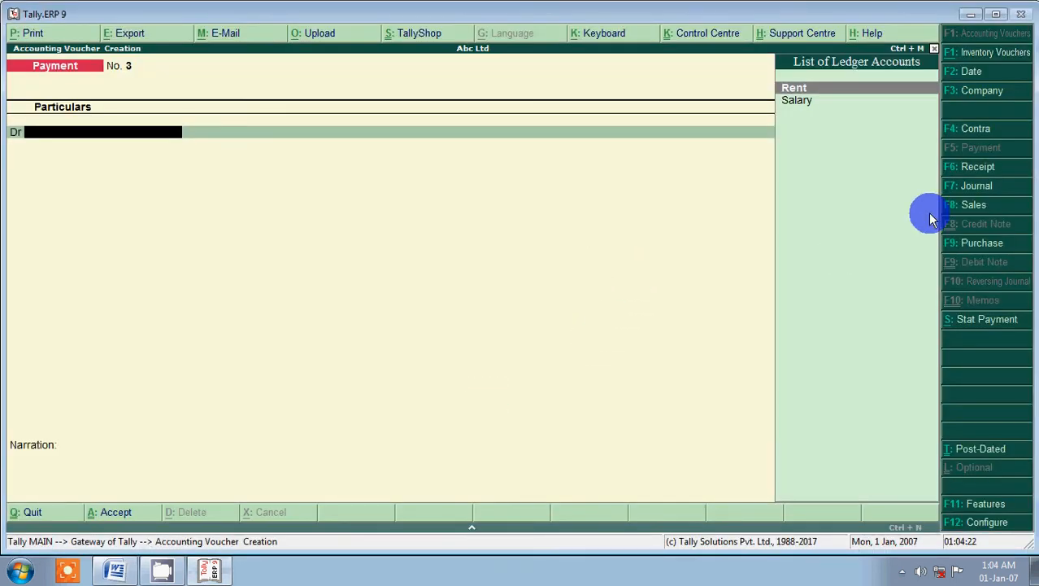
left_click(959, 168)
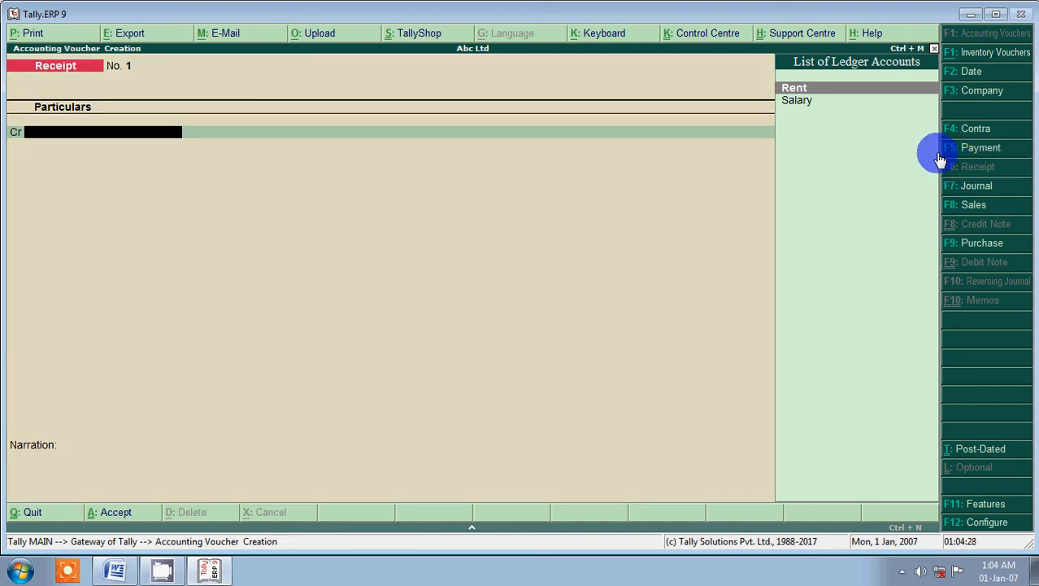
- Check the capital entry in Word, and start a new ledger named Capital from Tally's receipt voucher, leaving the alias blank
key("alt+Tab")
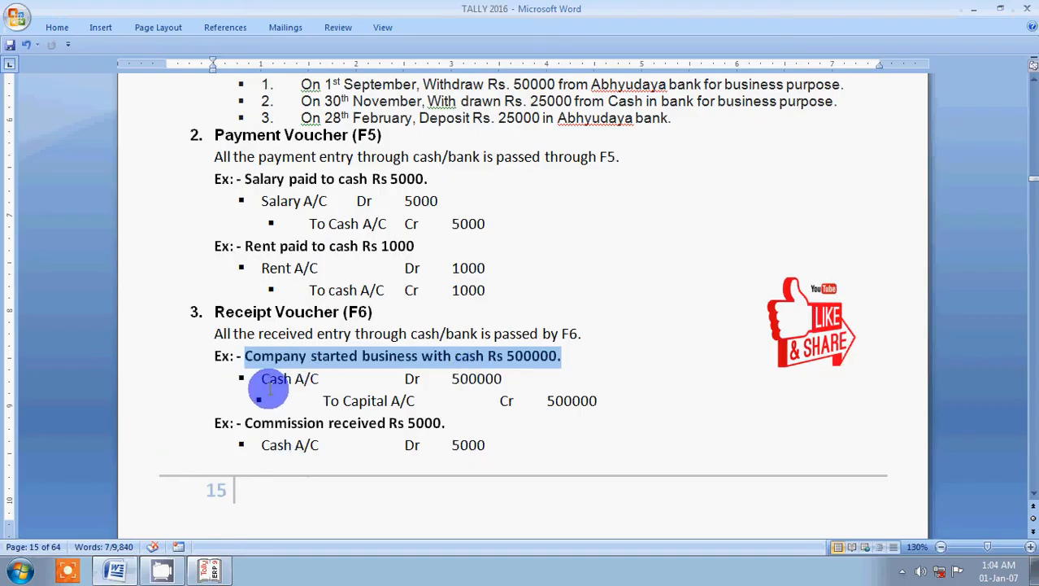
key("alt")
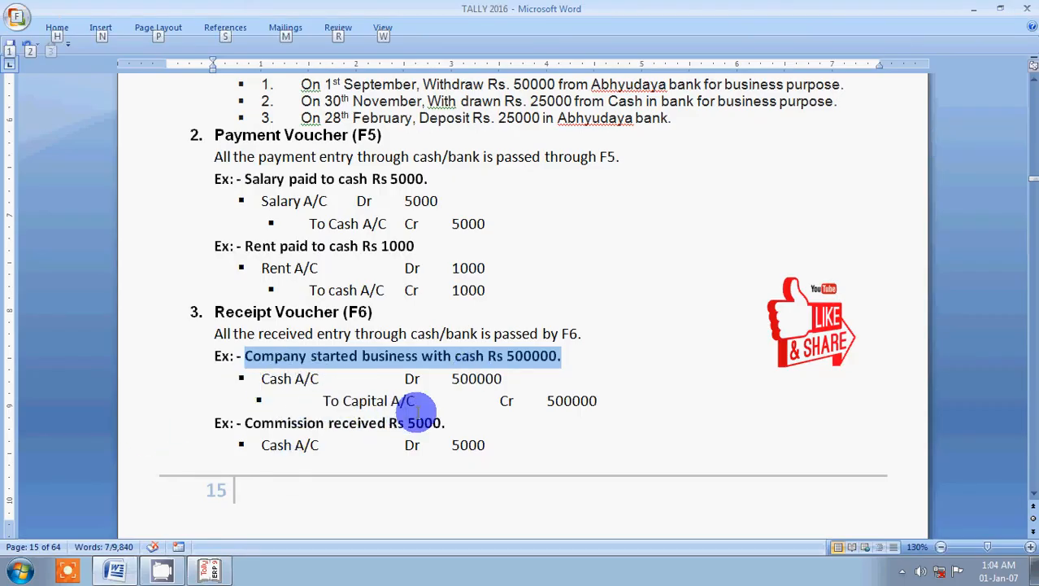
key("alt+Tab")
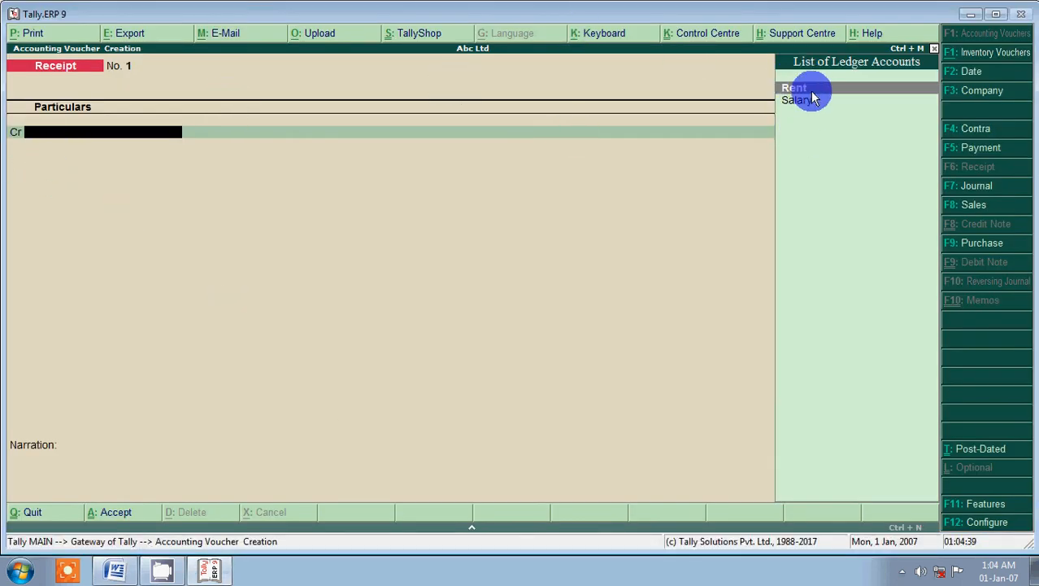
key("alt+c")
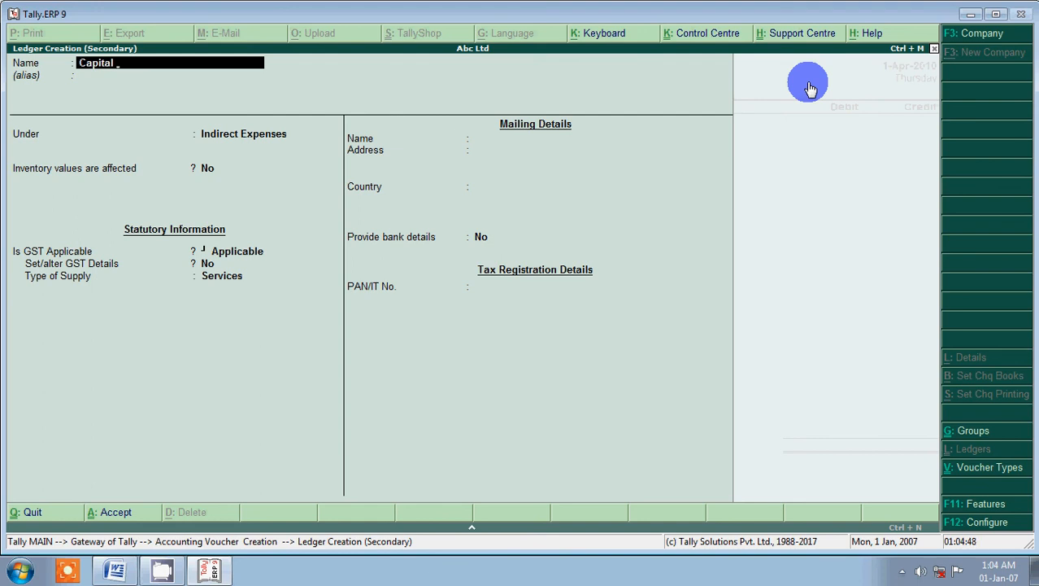
key("Return")
key("Return")
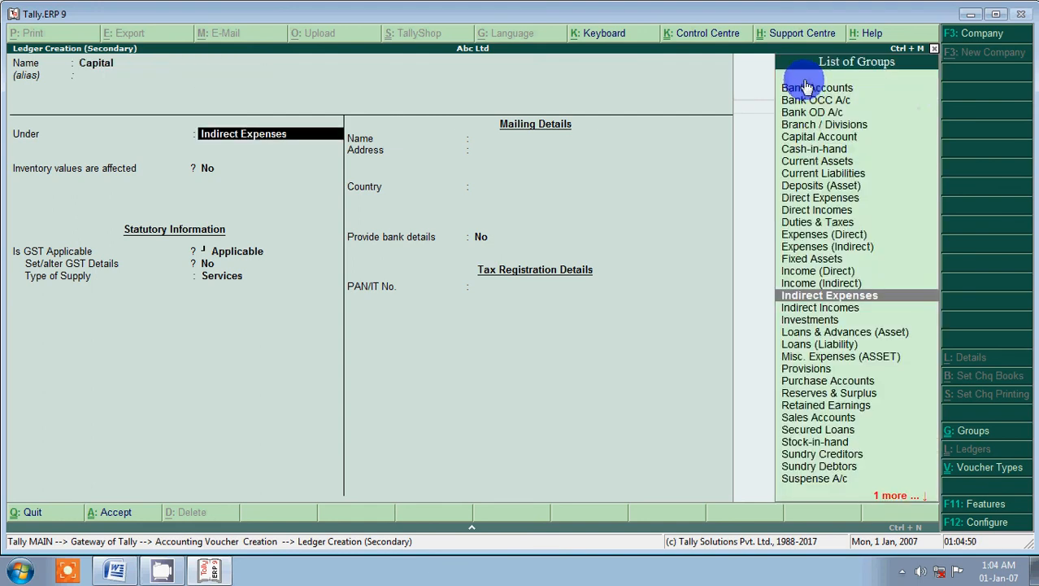
- Place the Capital ledger under Capital Account, keep its inventory, mailing, bank and tax details at their defaults, and save it
type("Capital")
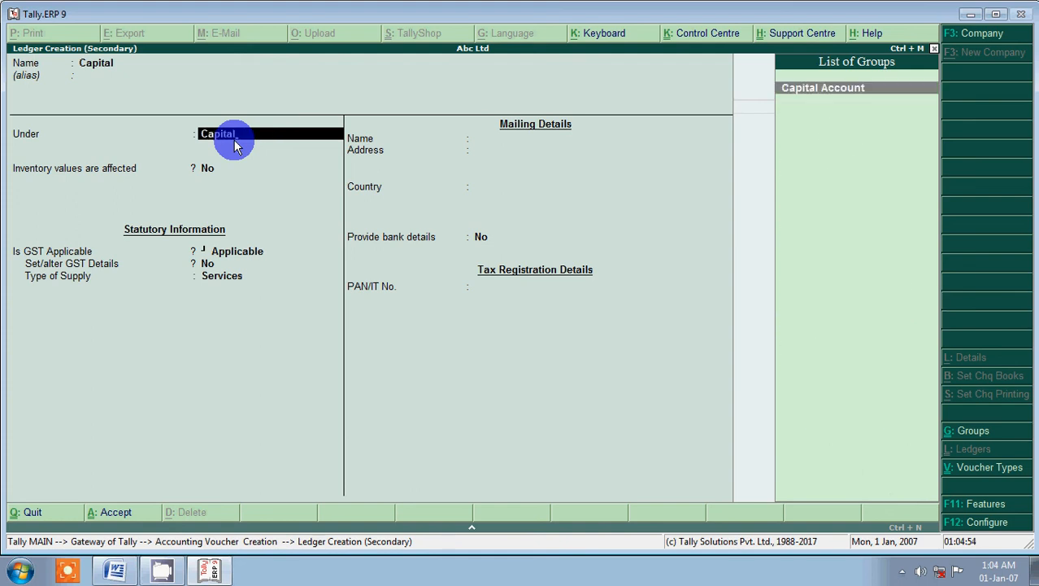
key("Return")
key("Return")
key("Return")
key("Return")
key("Return")
key("Return")
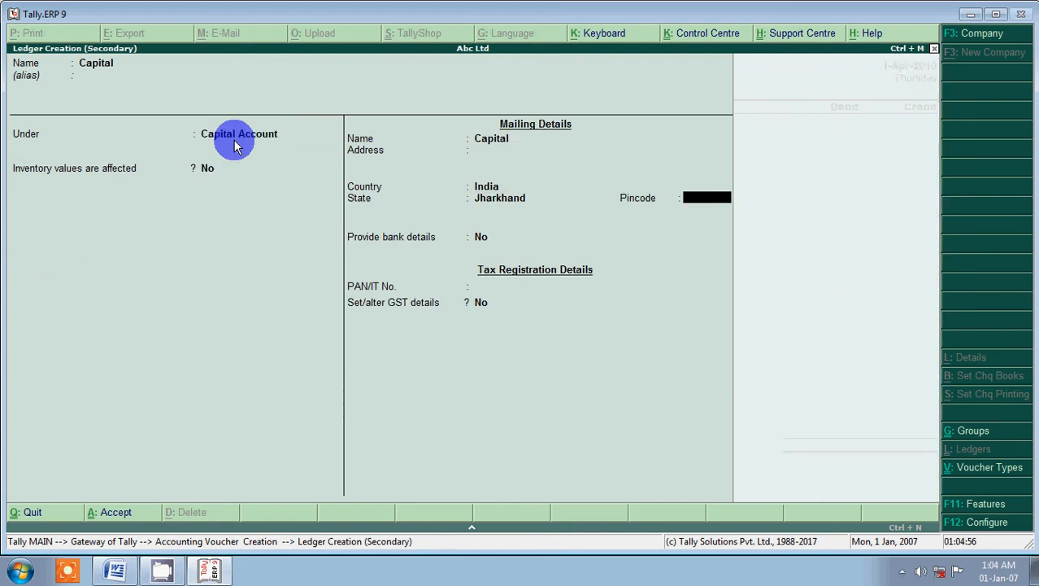
key("Return")
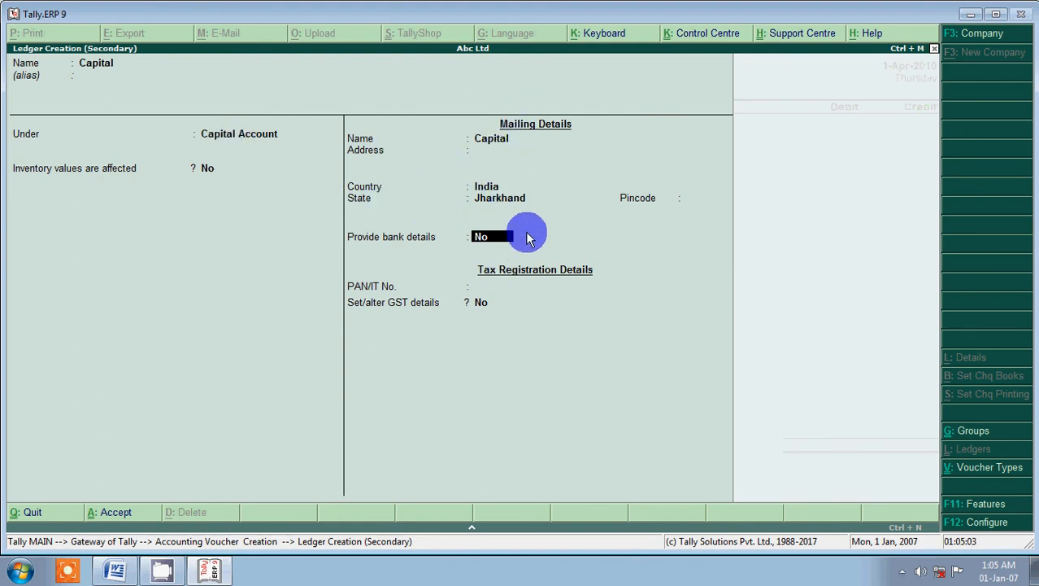
key("Return")
key("Return")
key("Return")
key("y")
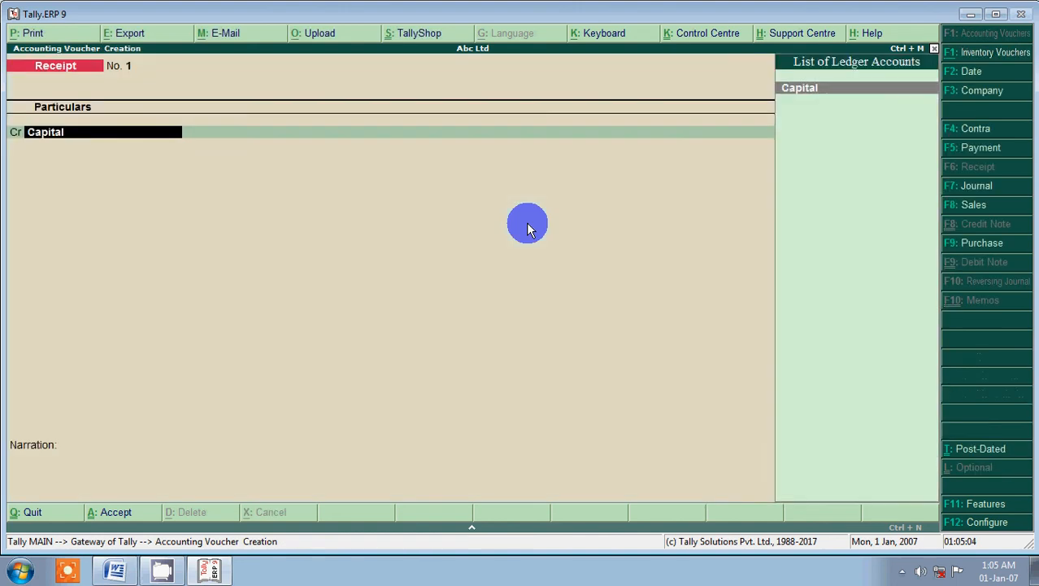
- Credit Capital with 500000 in Tally's receipt voucher 1, checking the amount against the example in Word
key("Return")
key("alt+Tab")
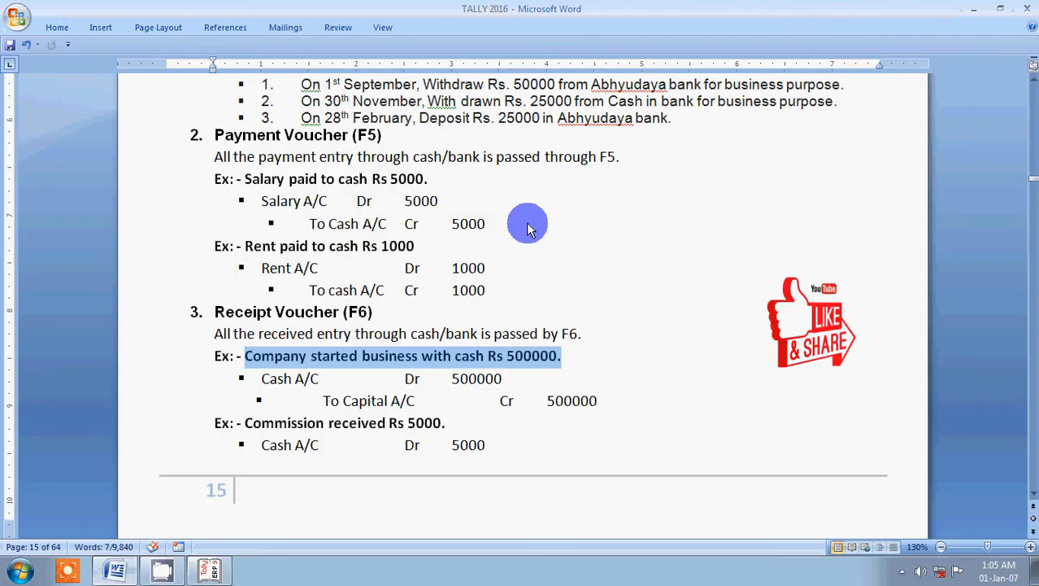
key("alt+Tab")
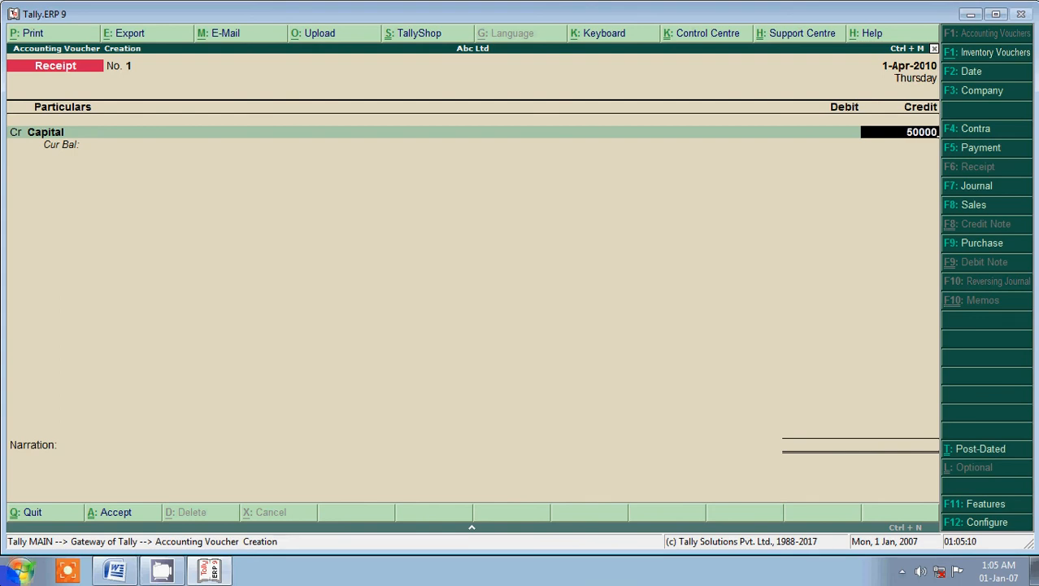
type("500000")
key("Return")
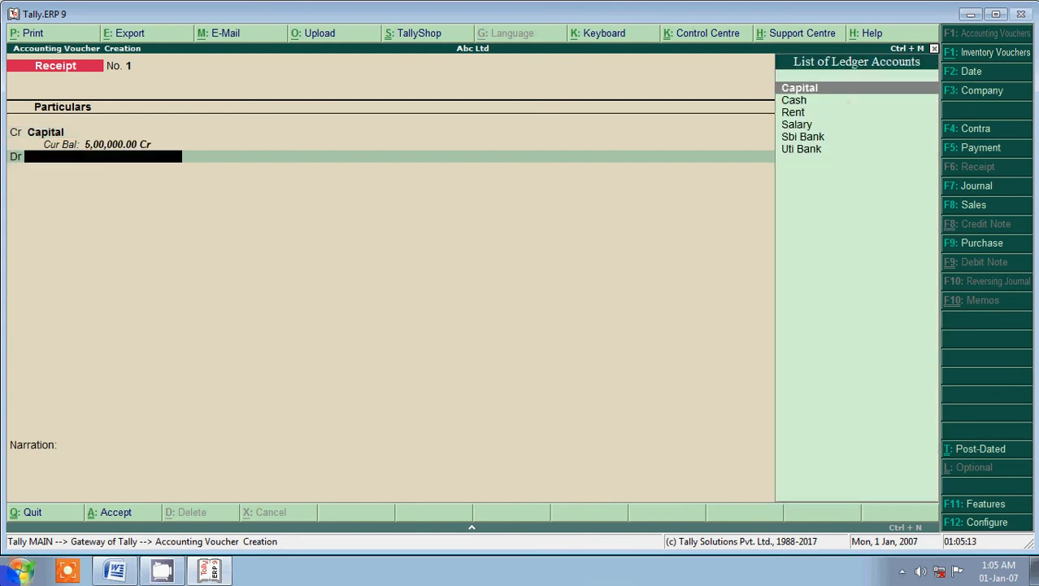
- Check the capital example in Word, and debit Cash with 500000 in Tally's receipt voucher 1
key("alt+Tab")
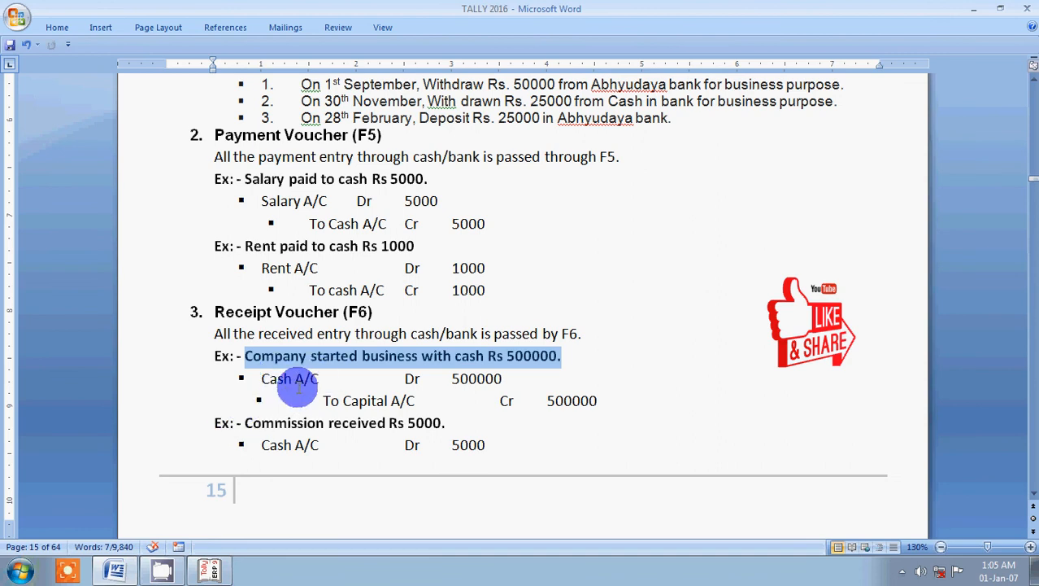
key("alt+Tab")
key("Down")
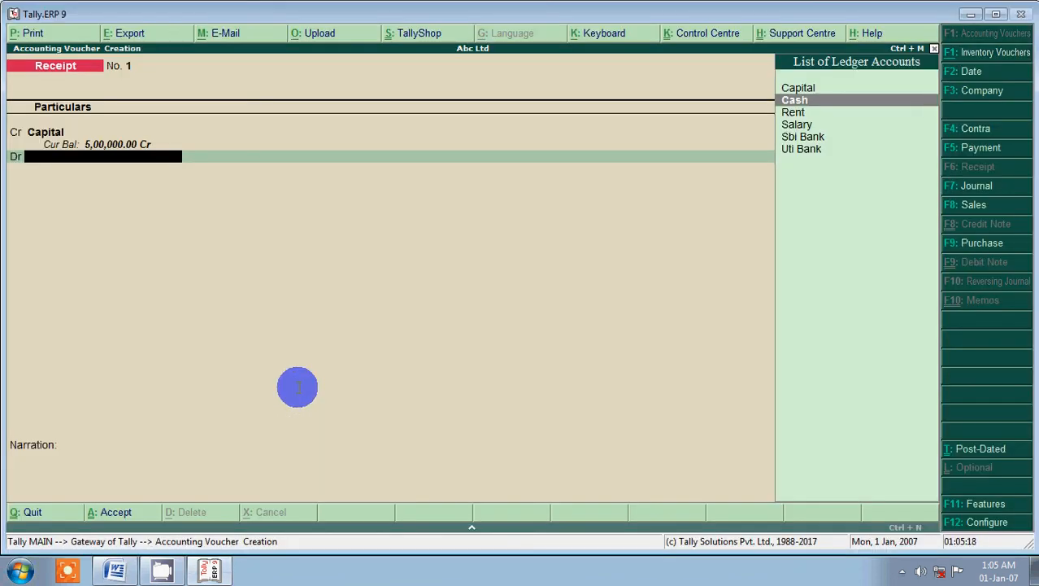
key("Return")
key("Return")
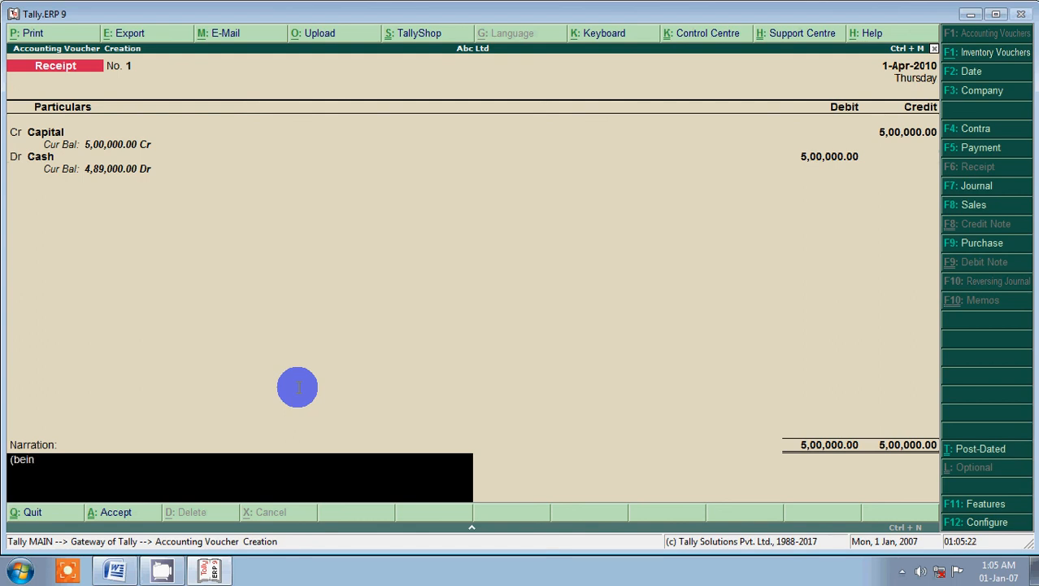
- Enter the narration "(being co. sterted business with cash)", checking the wording in Word, and save receipt voucher 1
key("alt+Tab")
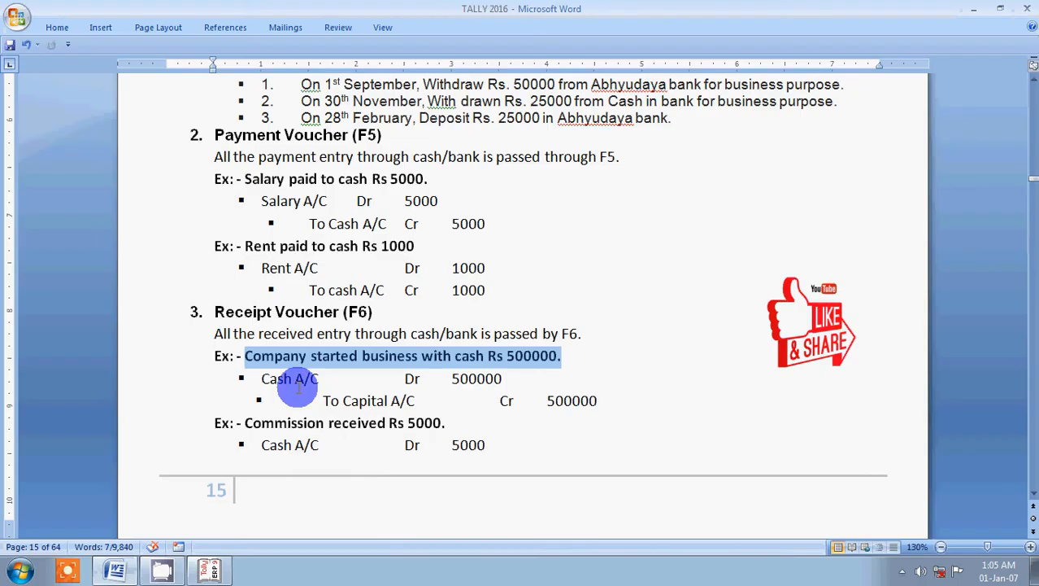
key("alt+Tab")
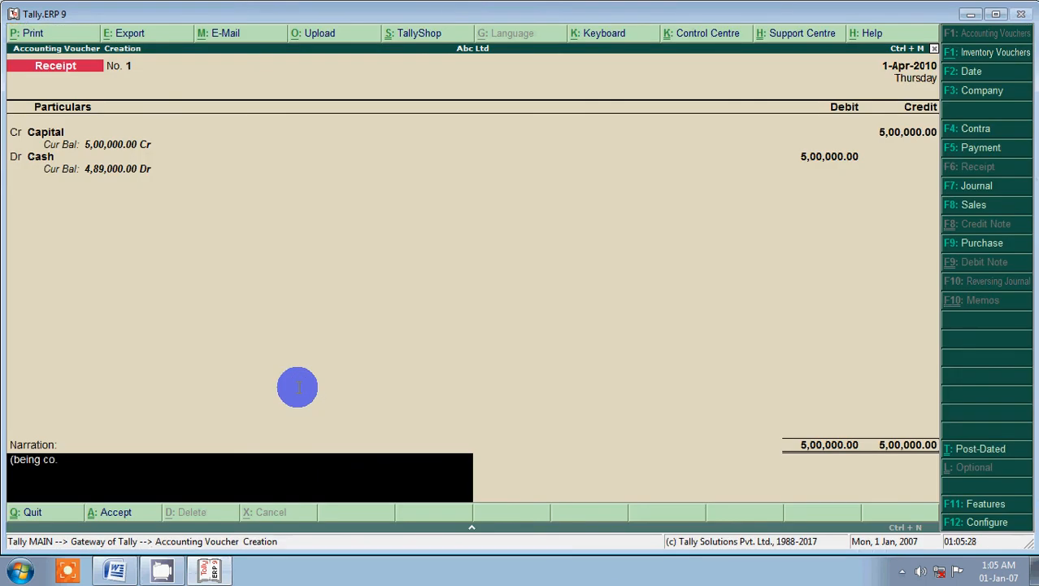
type("sterted business wit")
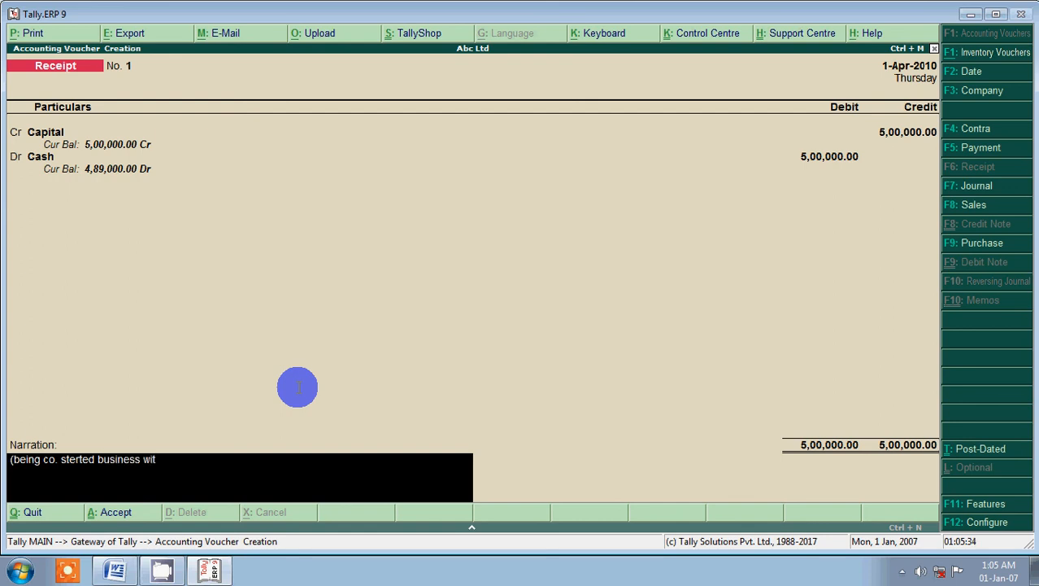
type("h cash)")
key("Return")
key("Return")
- Find the "Commission received Rs 5000" example in Word and highlight its "To Commission A/C Cr" line
key("alt+Tab")
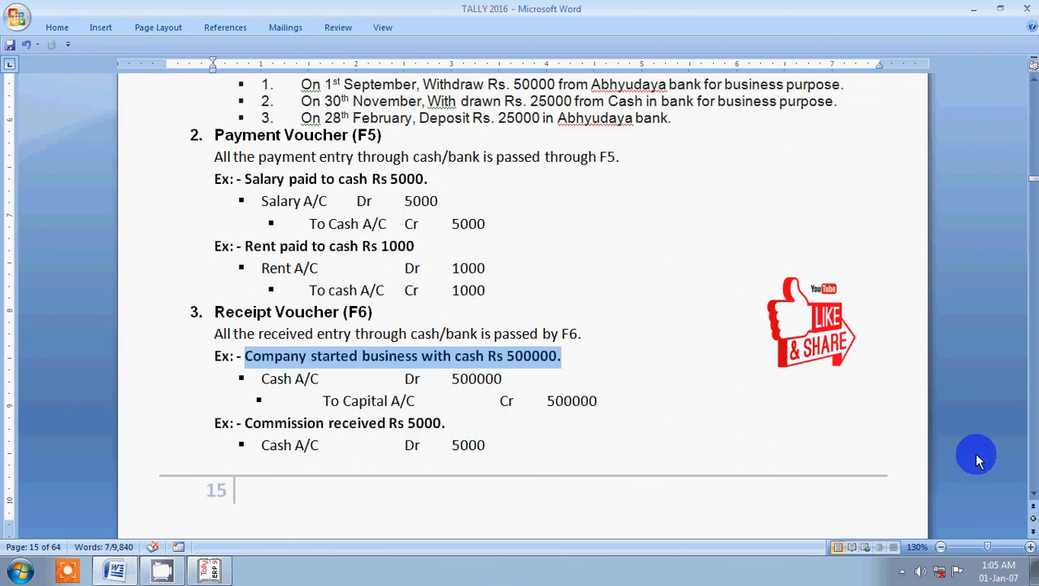
left_click(1033, 494)
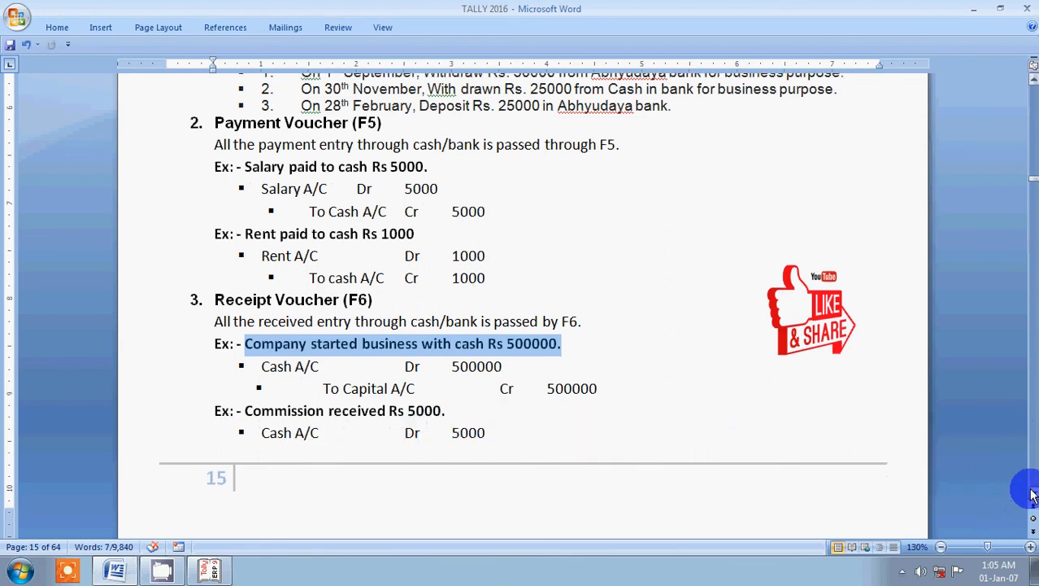
scroll(1032, 494, "down", 5)
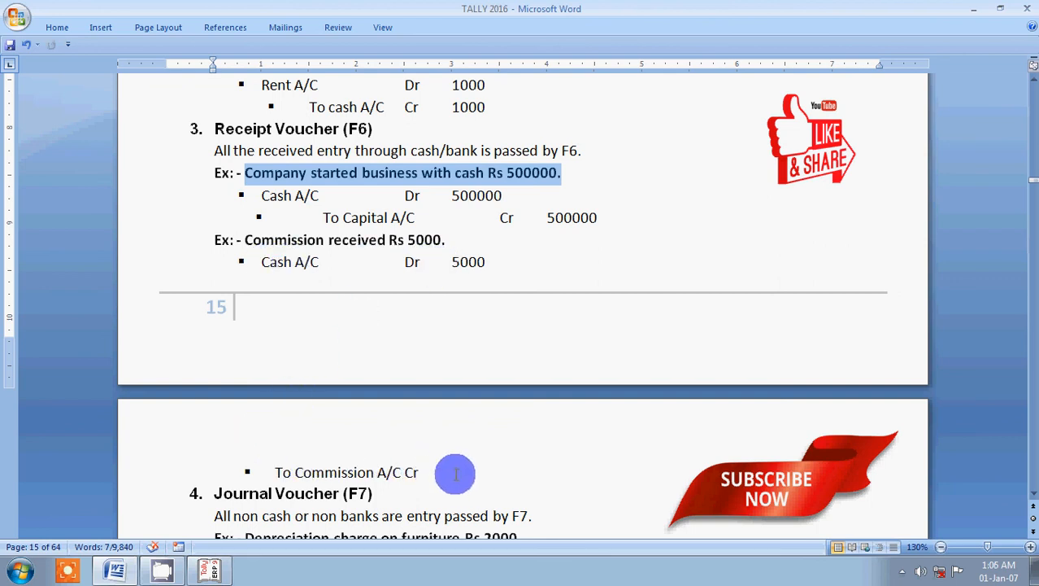
key("alt+Tab")
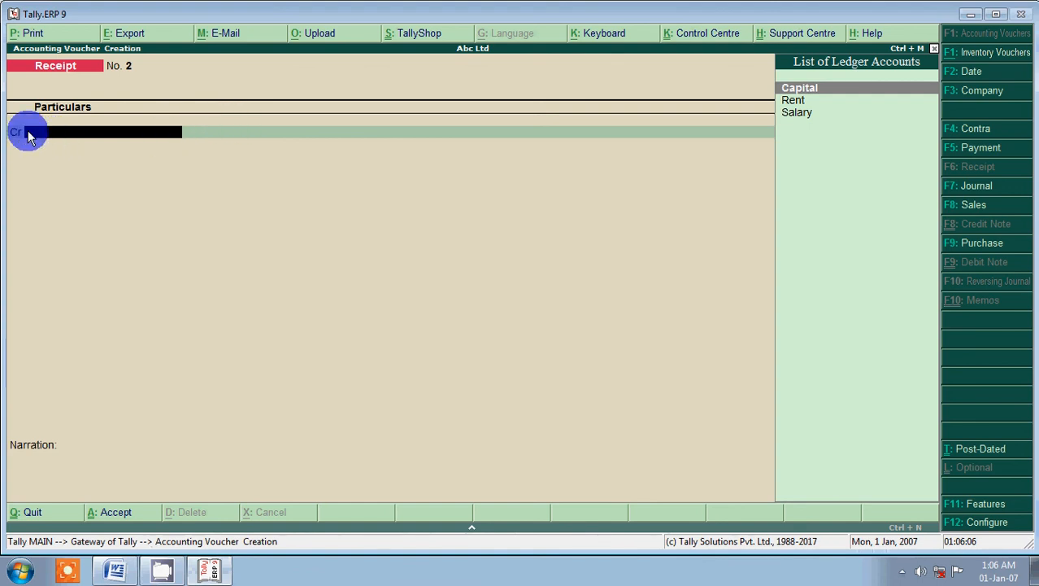
key("alt+Tab")
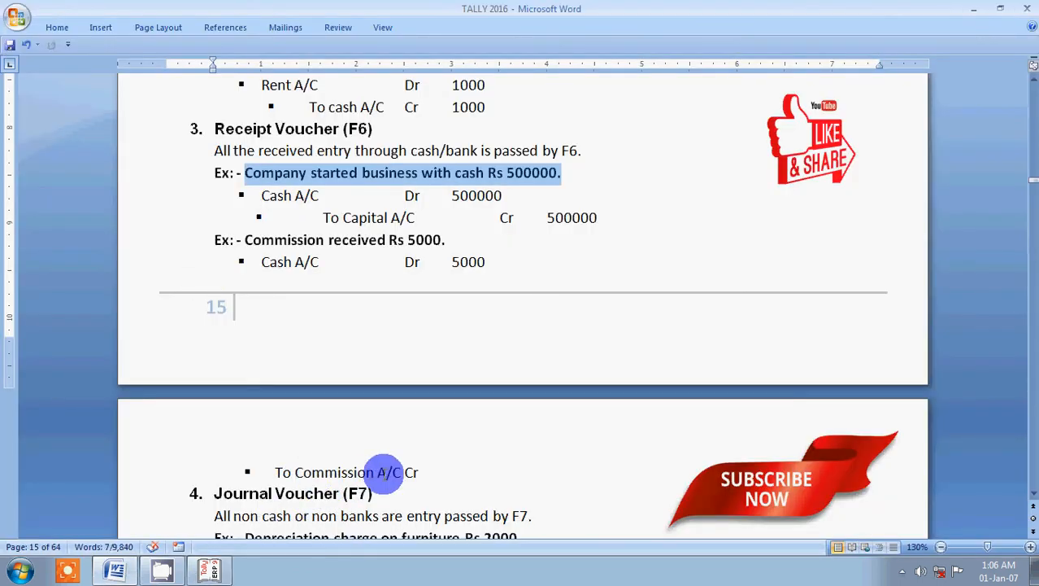
left_click_drag(415, 470, 245, 466)
- Start a new ledger named Commission from Tally's receipt voucher 2, leaving the alias blank
key("alt+Tab")
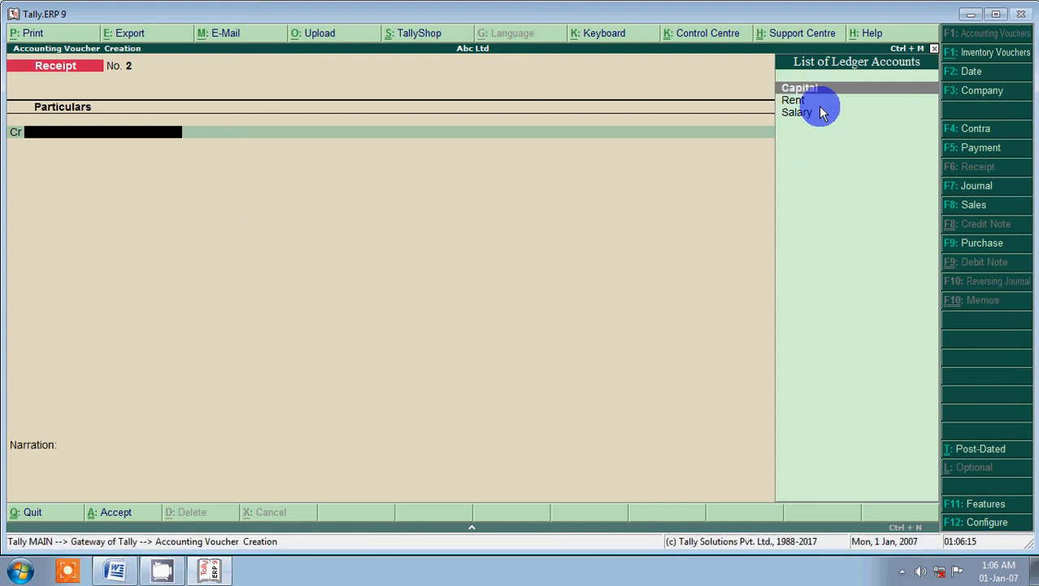
key("alt+c")
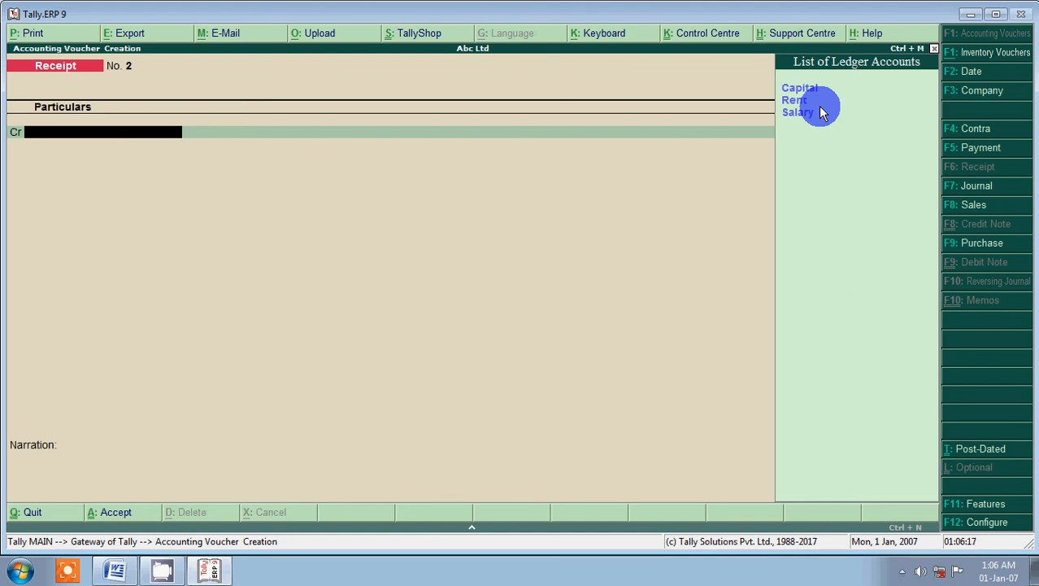
key("alt+c")
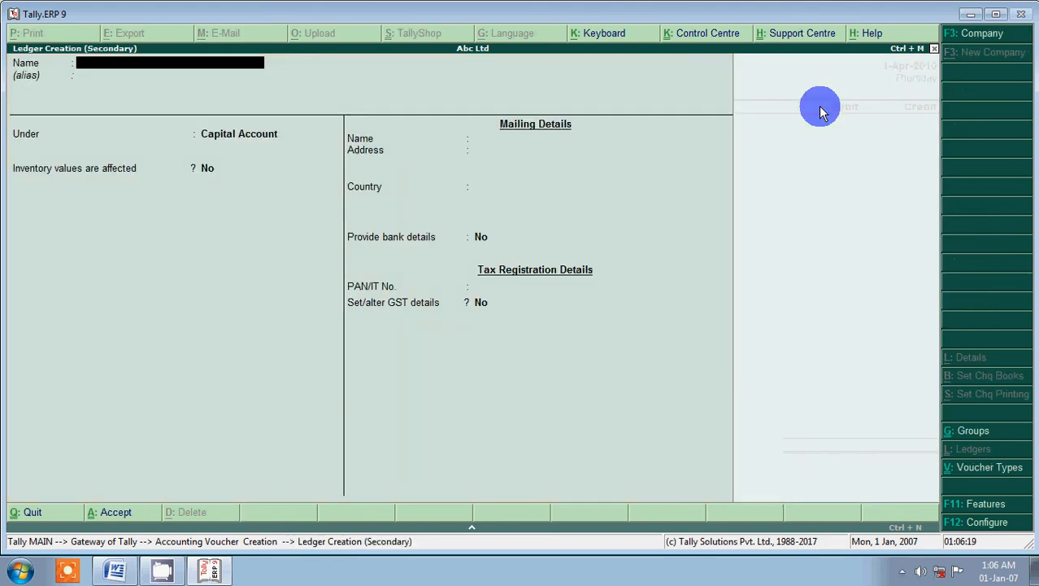
type("Commission")
key("Return")
key("Return")
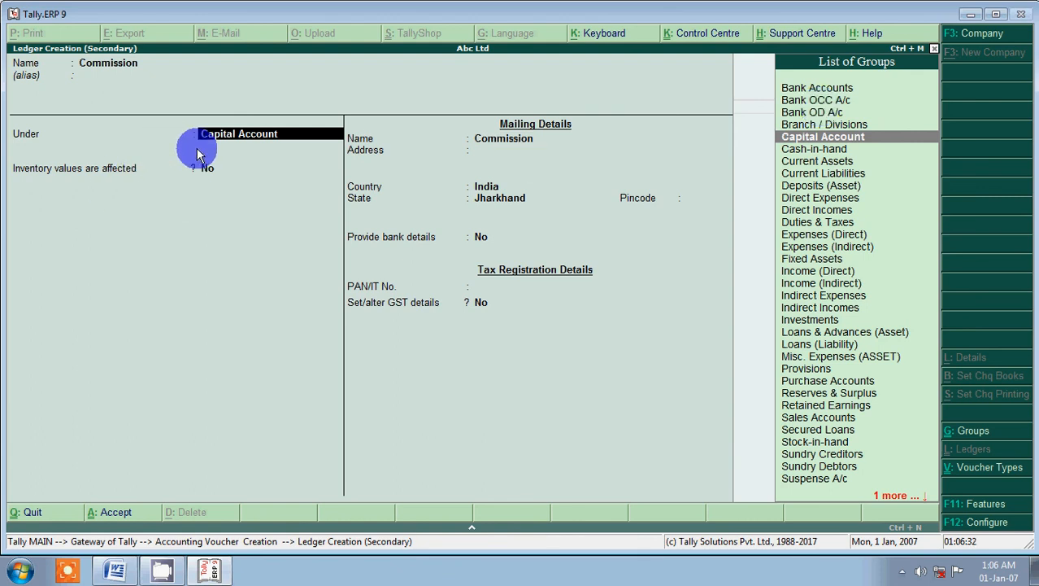
- Place the Commission ledger under Indirect Incomes, keep its remaining details at their defaults, and save it
type("Indi")
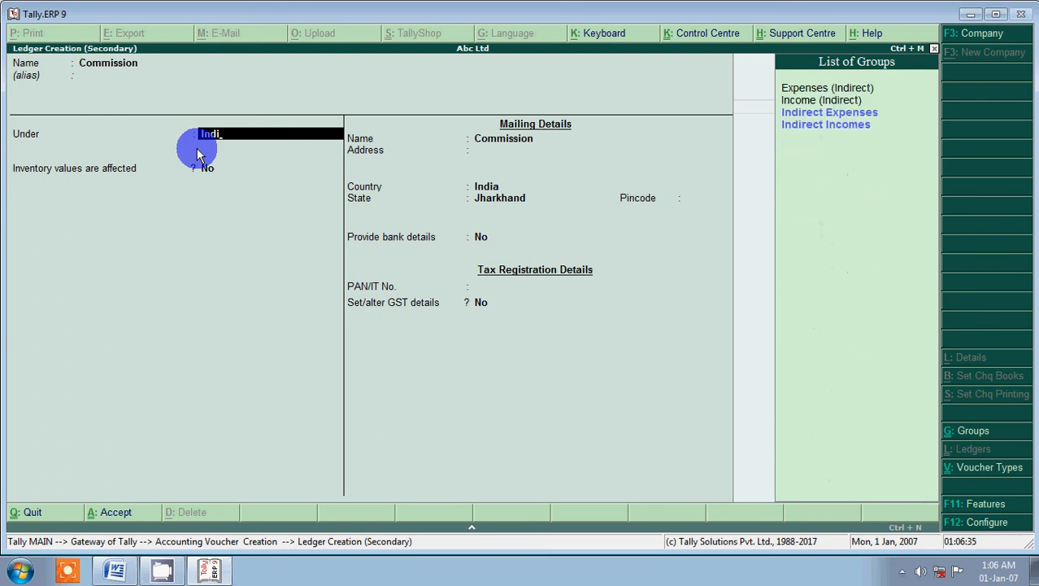
key("Down")
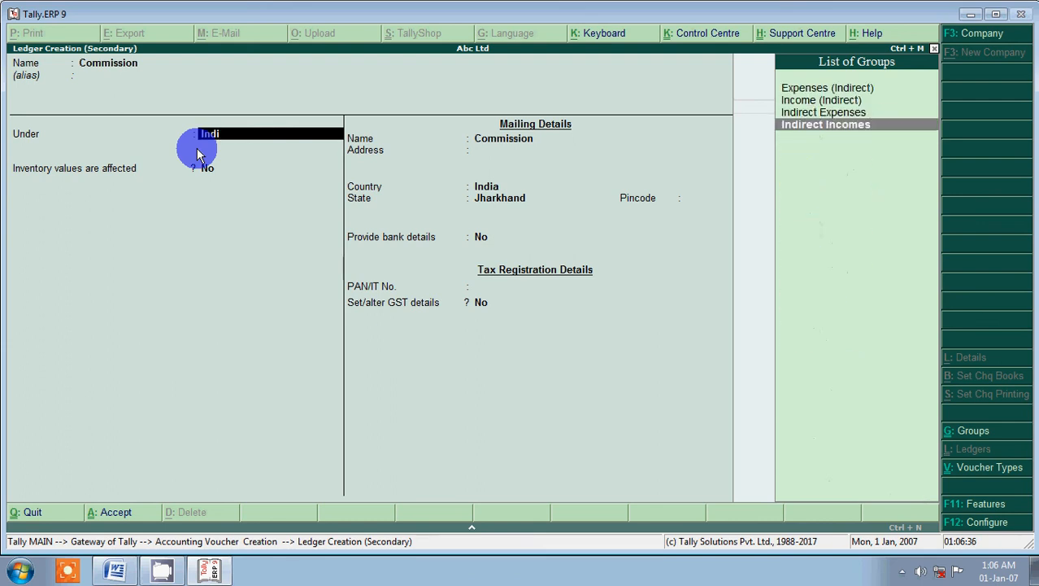
key("Return")
key("Return")
key("Return")
key("Return")
key("Return")
key("Return")
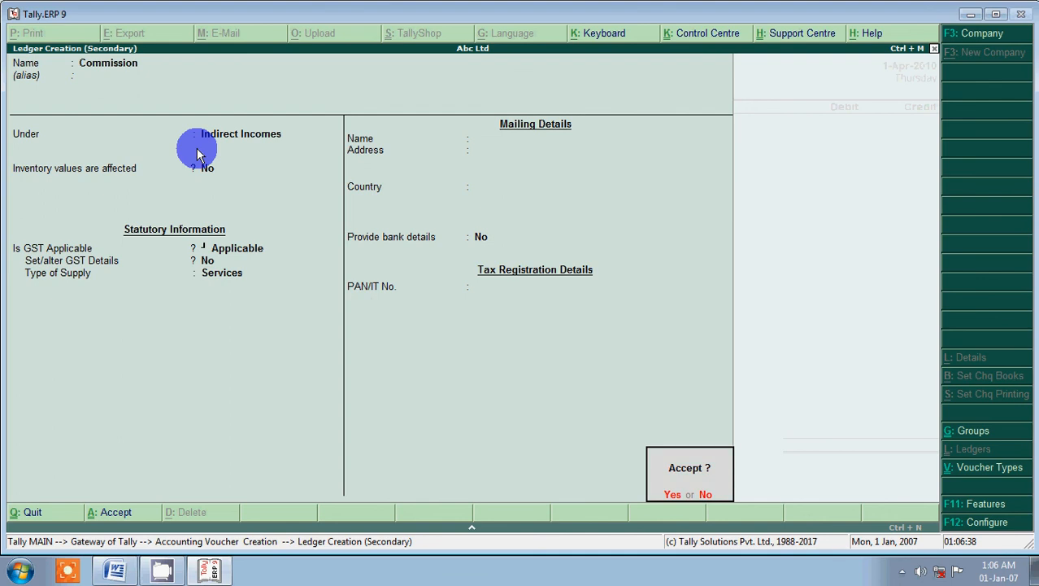
key("Return")
- Credit Commission with 5000 in Tally's receipt voucher 2, checking the amount against the example in Word
key("alt+Tab")
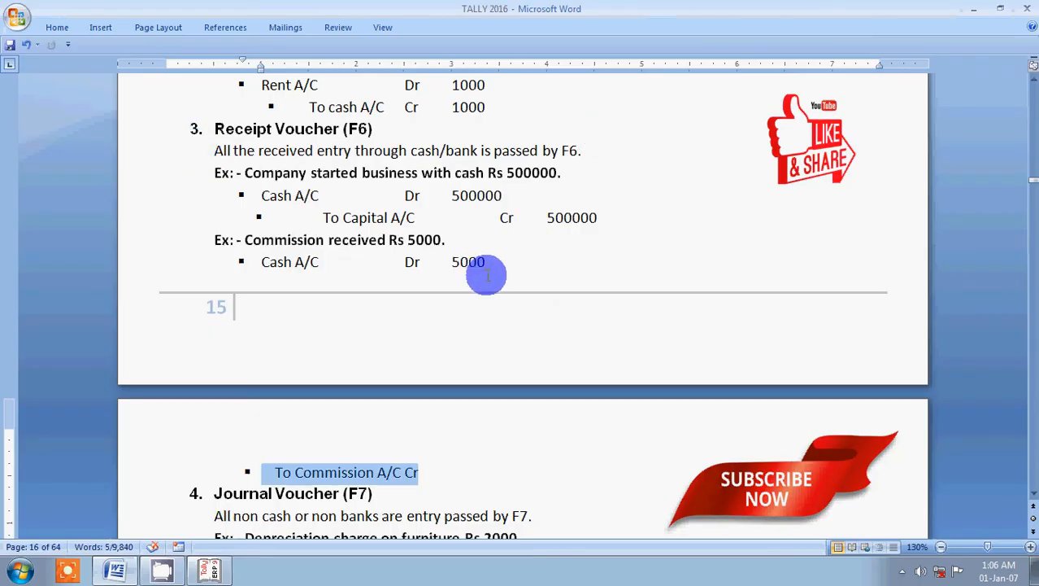
key("alt+Tab")
type("5000")
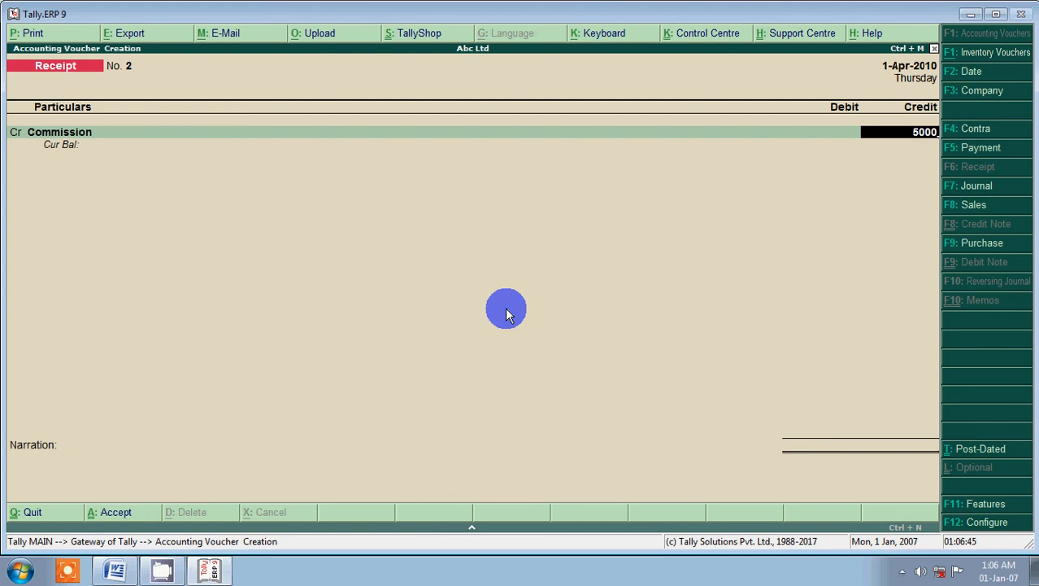
key("Return")
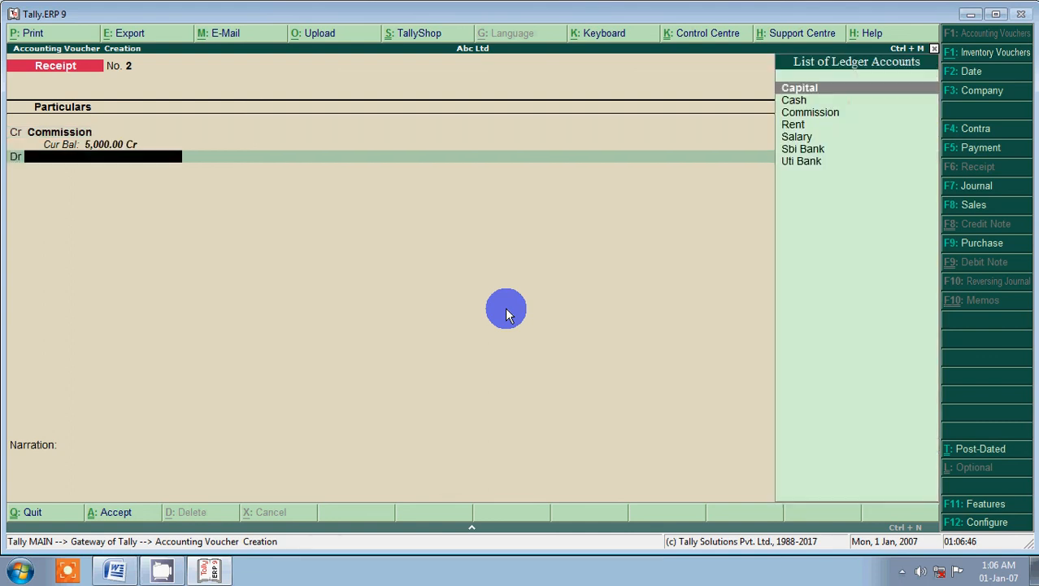
- Highlight the commission example's Cash A/C debit line in Word, and debit Cash with 5000 in Tally's receipt voucher 2
key("alt+Tab")
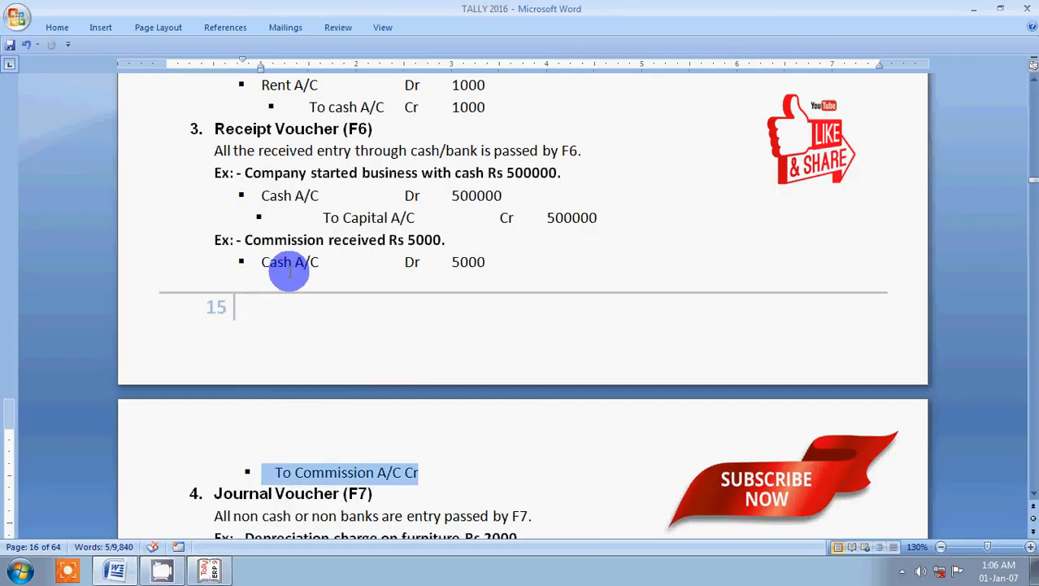
left_click_drag(262, 264, 487, 258)
key("alt+Tab")
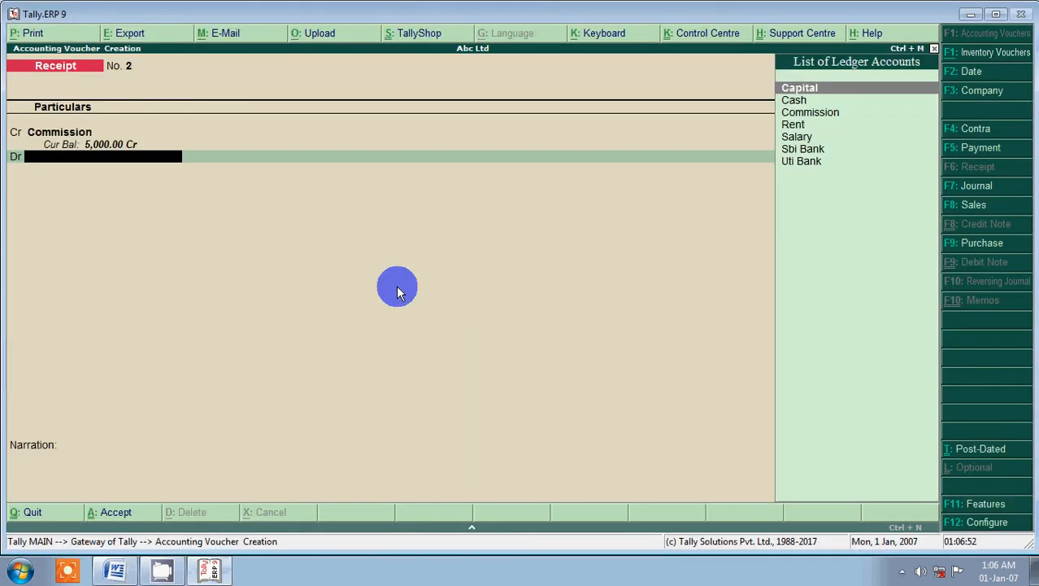
key("Down")
key("Return")
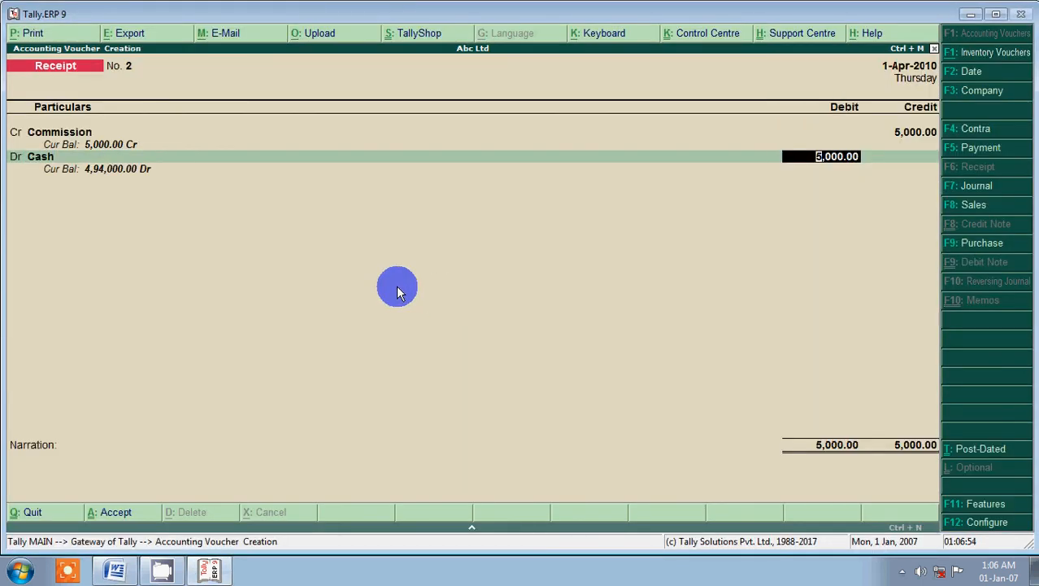
- Save receipt voucher 2 without a narration, and reopen it to check the entry before accepting it again
key("Return")
key("Return")
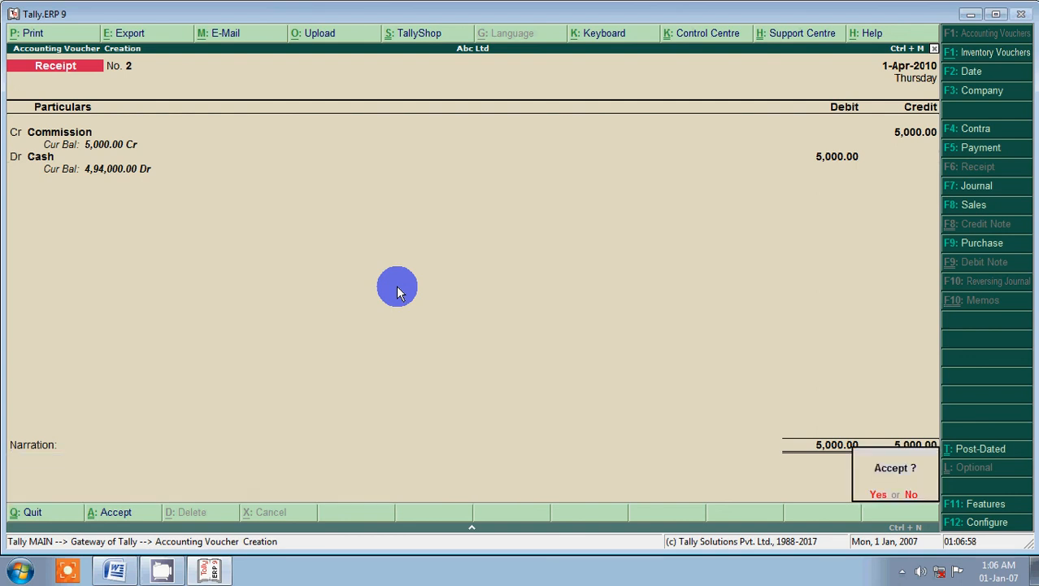
key("y")
key("Page_Up")
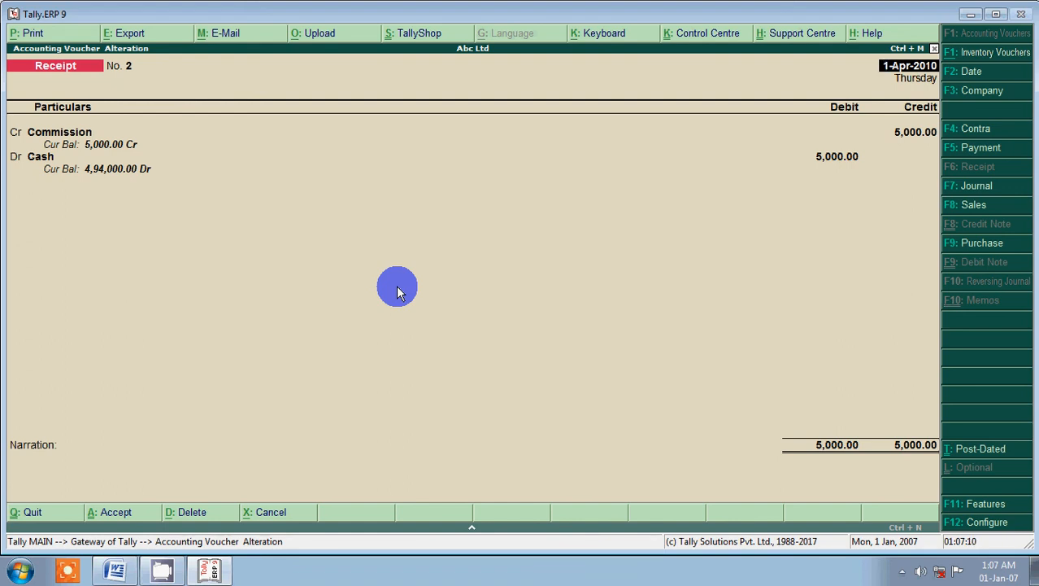
key("ctrl+a")
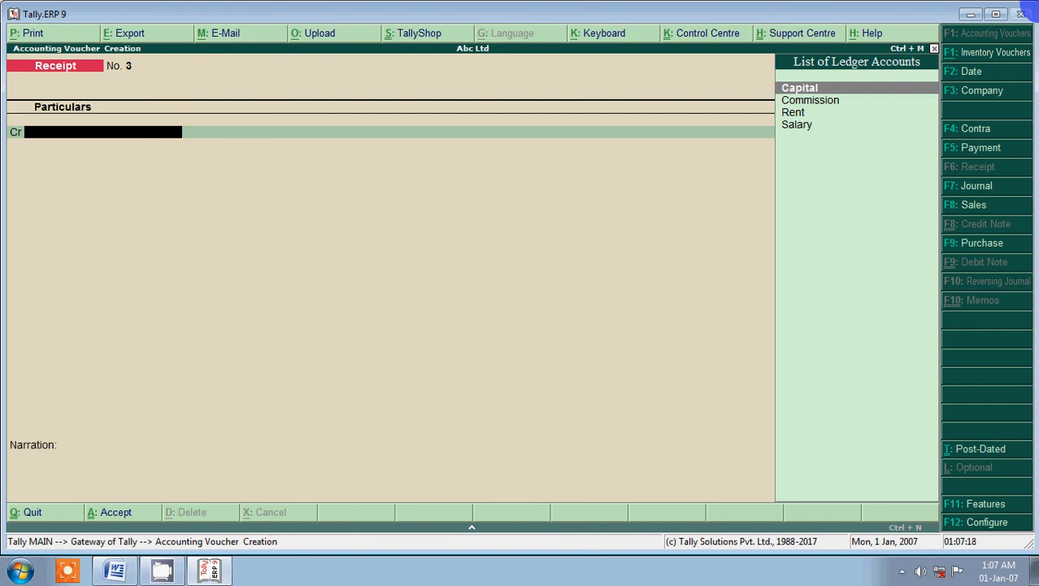
- Close voucher creation and return to the Gateway of Tally, dismissing the quit prompt
left_click(934, 50)
left_click(935, 51)
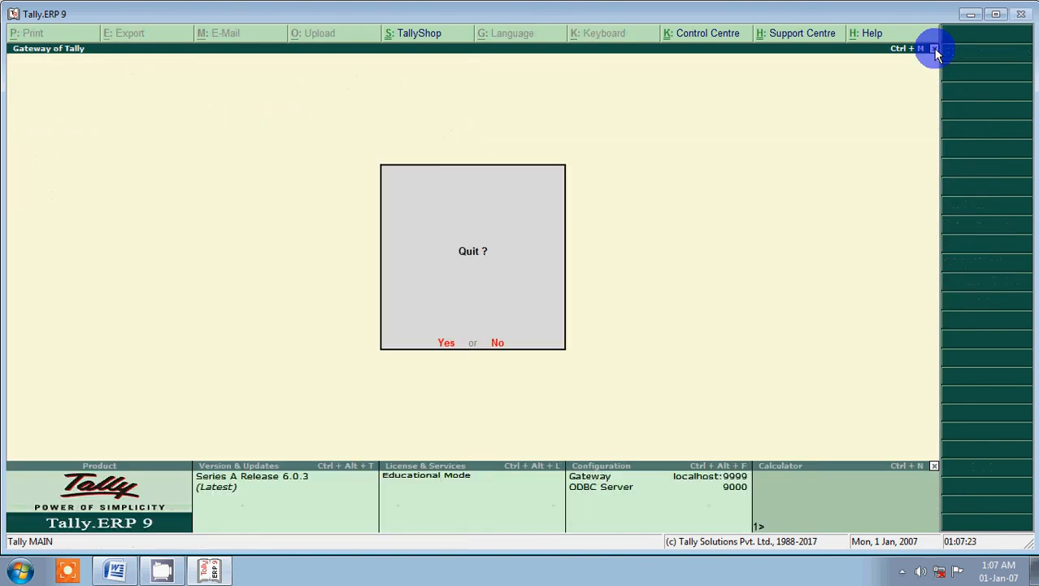
left_click(935, 50)
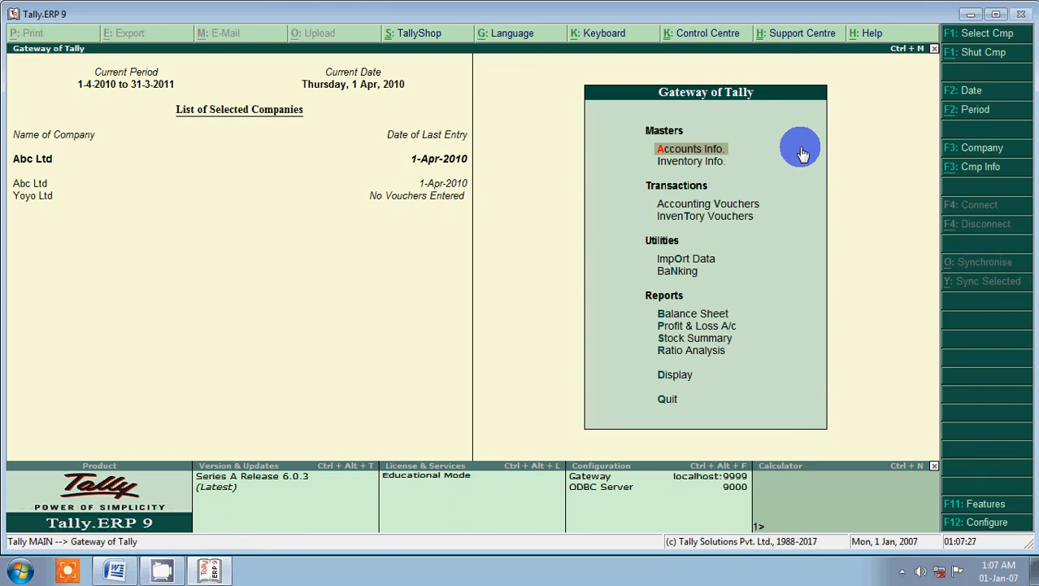
- Open Abc Ltd's Day Book from the display reports and show its vouchers in detailed form
key("Down")
key("Down")
key("Down")
key("Down")
key("Down")
key("Down")
key("Down")
key("Down")
key("Down")
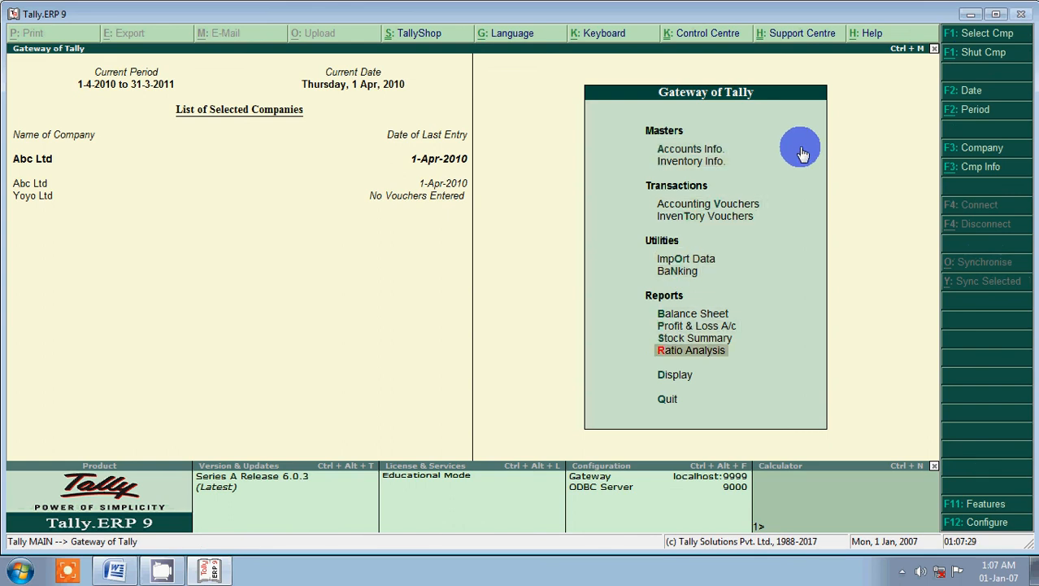
left_click(674, 376)
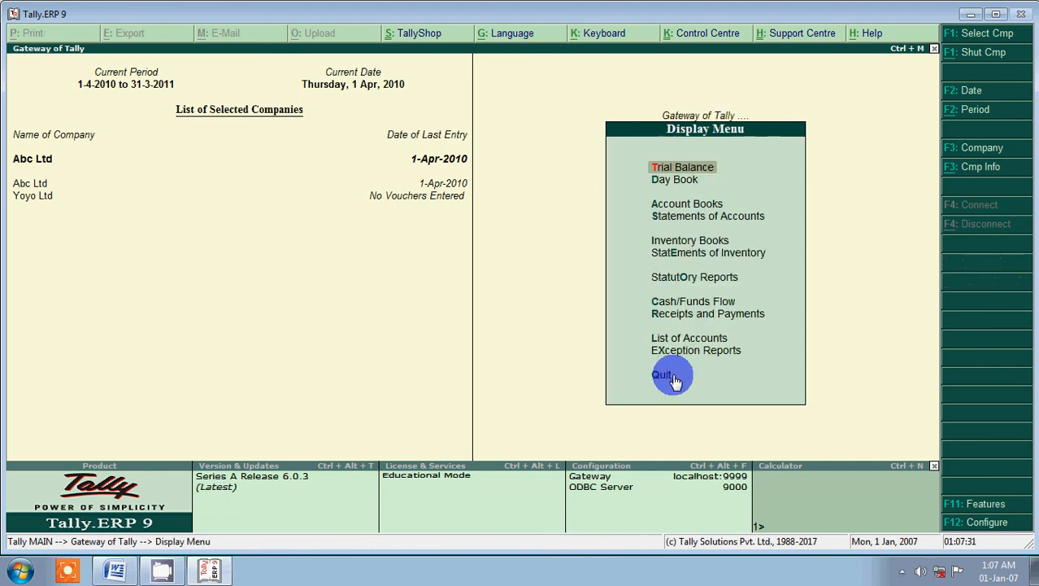
left_click(668, 187)
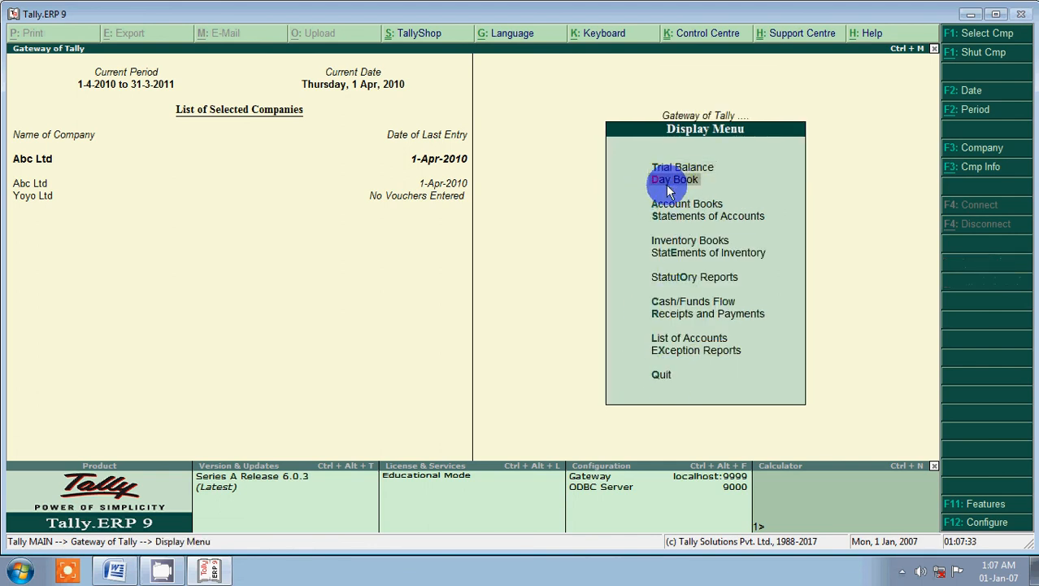
left_click(715, 187)
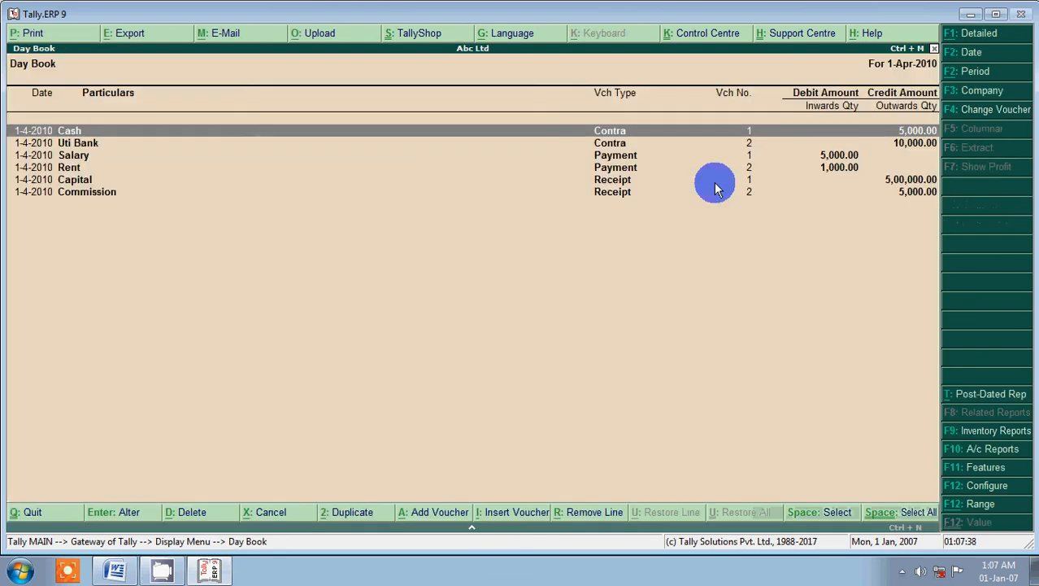
left_click(968, 33)
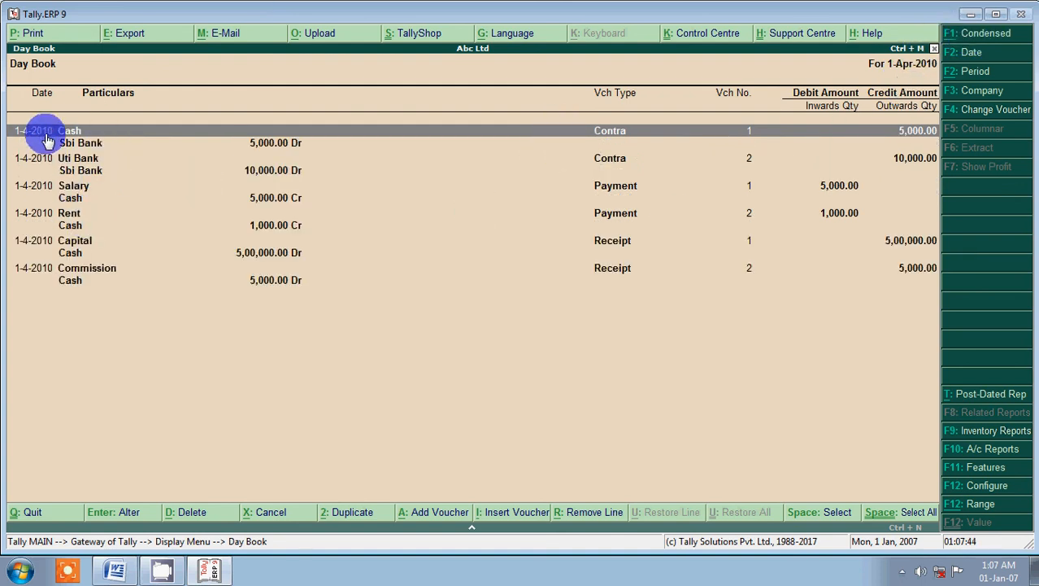